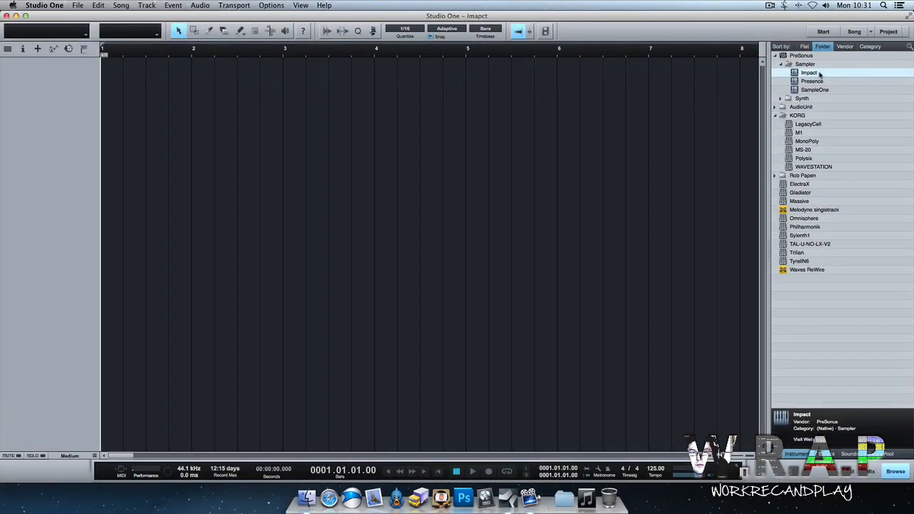
Step: Add the Impact sampler on a new instrument track, reposition its window, and show the sample files in the browser
drag(820, 73, 122, 84)
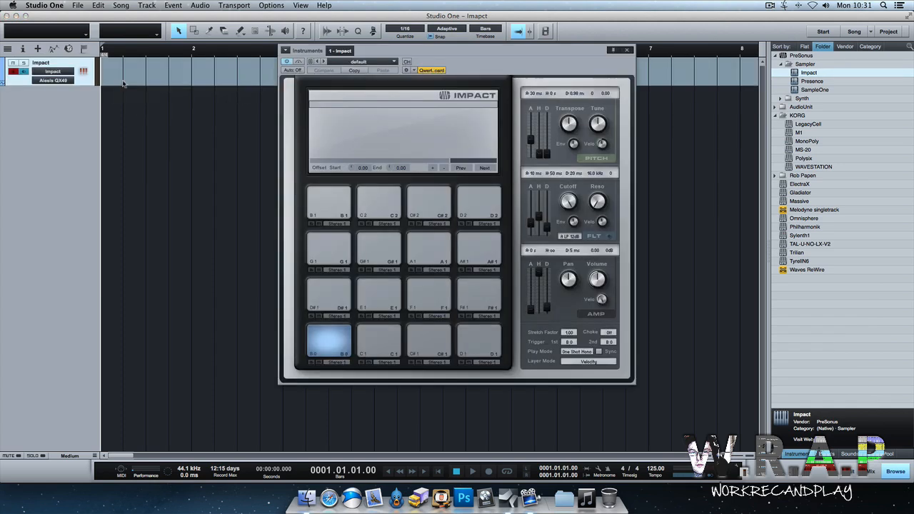
drag(469, 55, 296, 115)
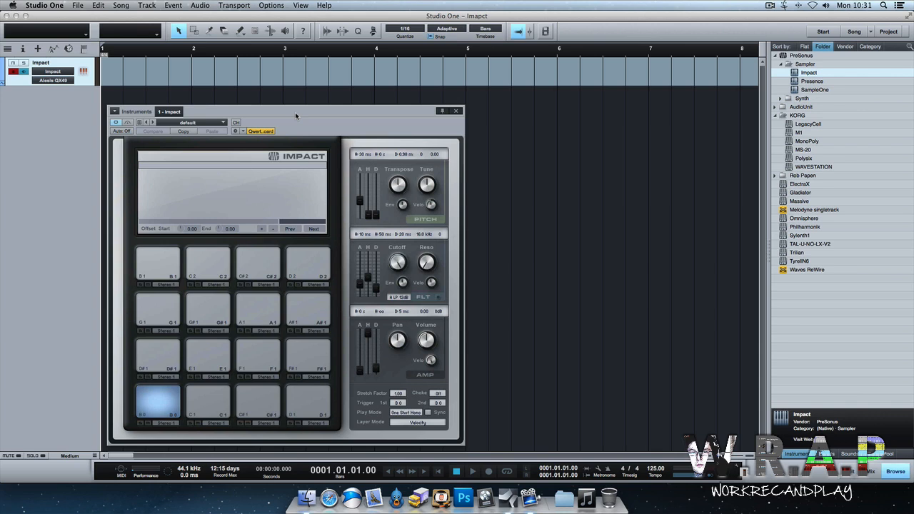
click(868, 462)
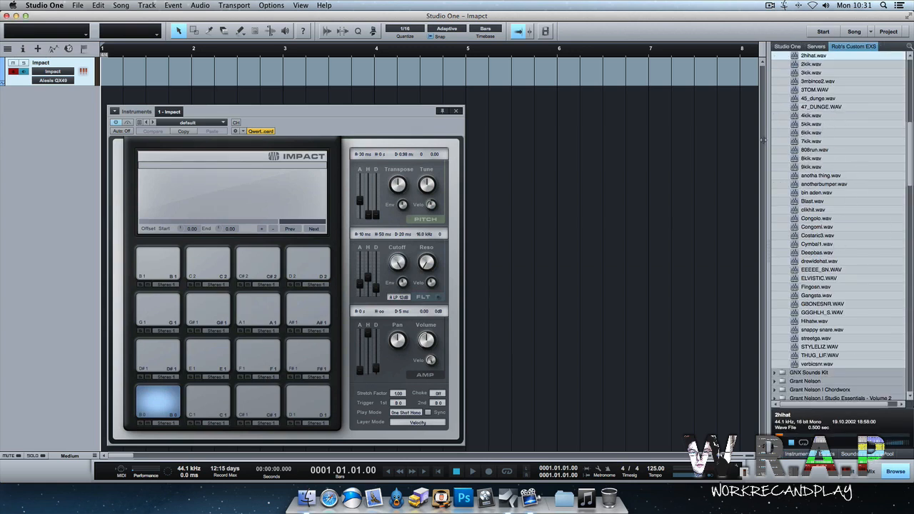
click(797, 455)
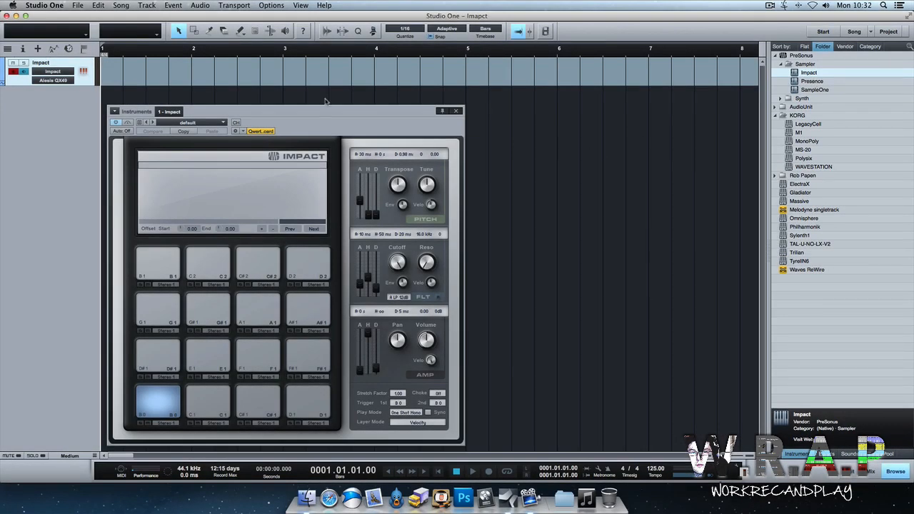
click(873, 454)
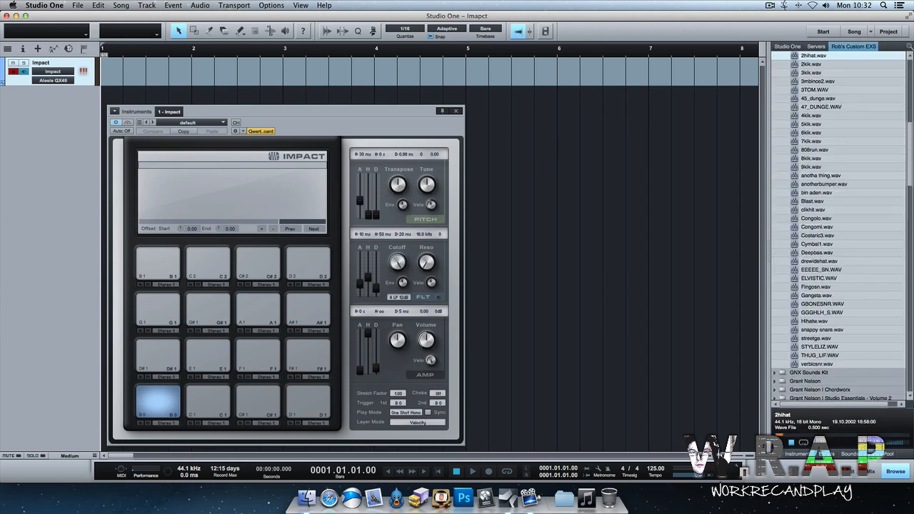
Step: Load 5kik.wav from the Gangsta Kit Samples folder onto Impact's B 1 pad and trigger it
scroll(838, 305, up, 8)
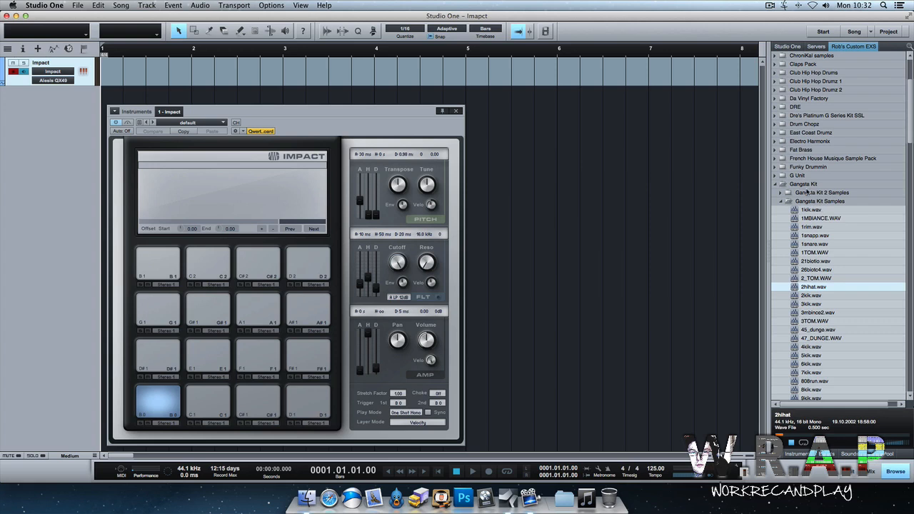
scroll(819, 206, down, 3)
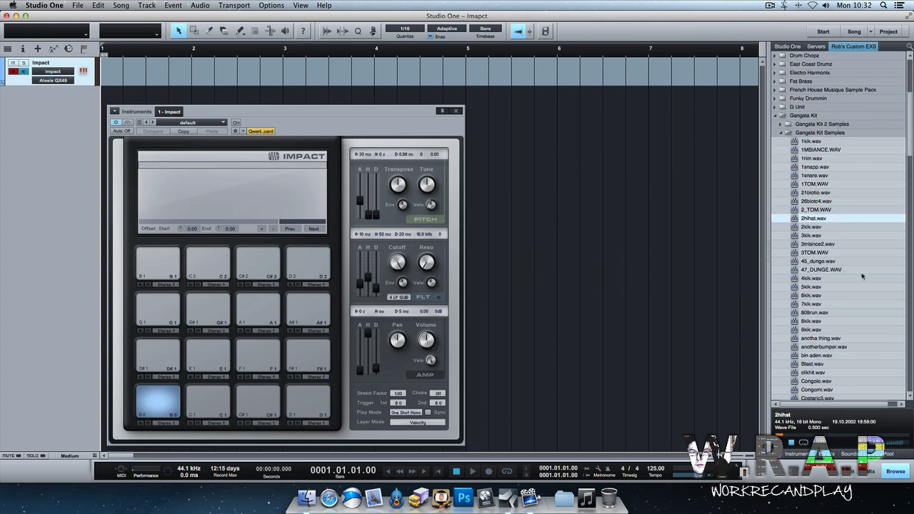
click(813, 288)
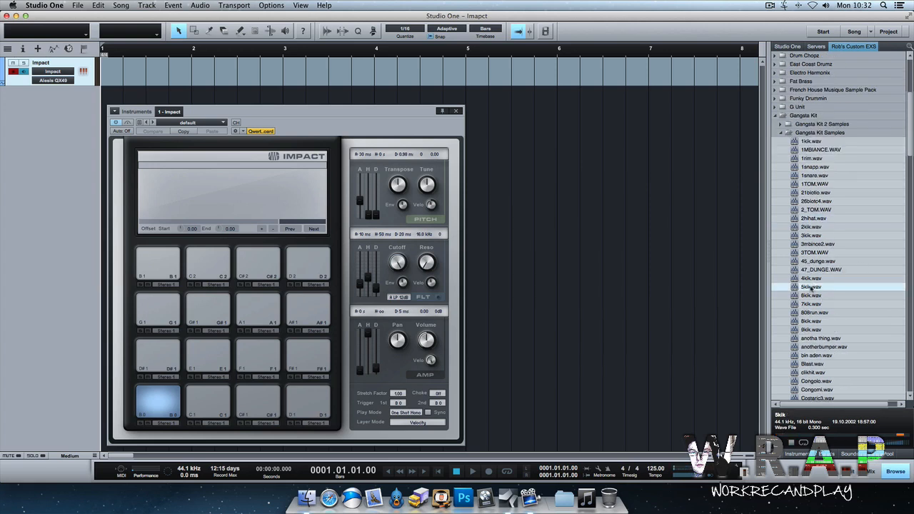
drag(810, 288, 157, 268)
click(158, 263)
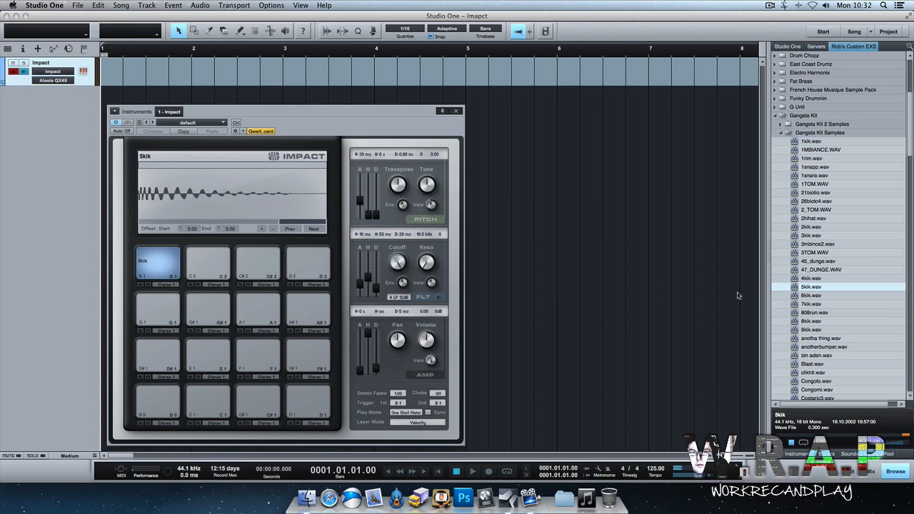
Step: Audition further samples in the Gangsta Kit Samples folder and load ELVISTIC.WAV onto the C 2 pad
click(820, 234)
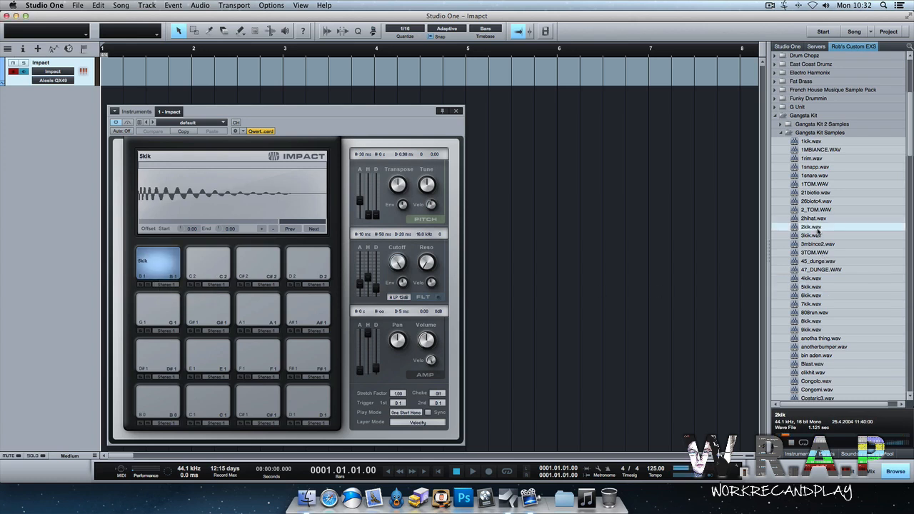
click(816, 310)
key(Down)
key(Down)
key(Down)
key(Down)
key(Down)
key(Down)
key(Down)
key(Down)
key(Down)
key(Down)
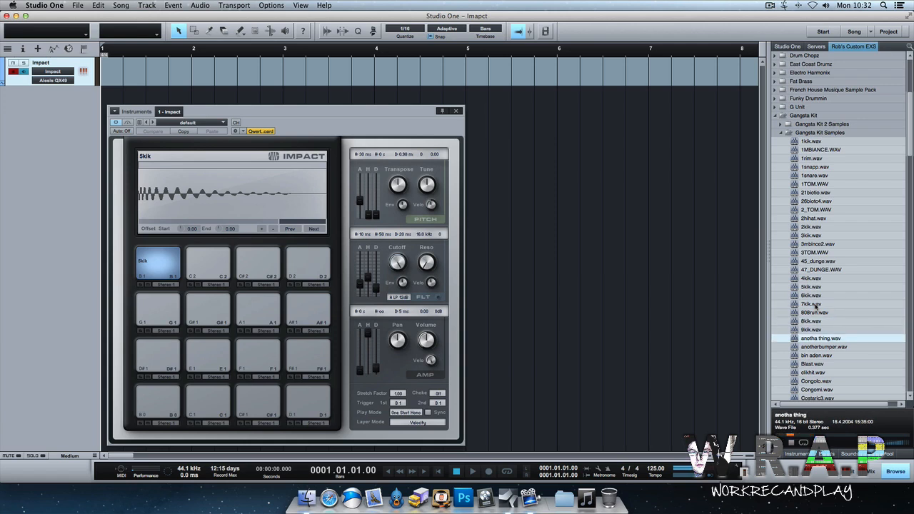
key(Down)
key(Down)
key(Down)
key(Down)
key(Down)
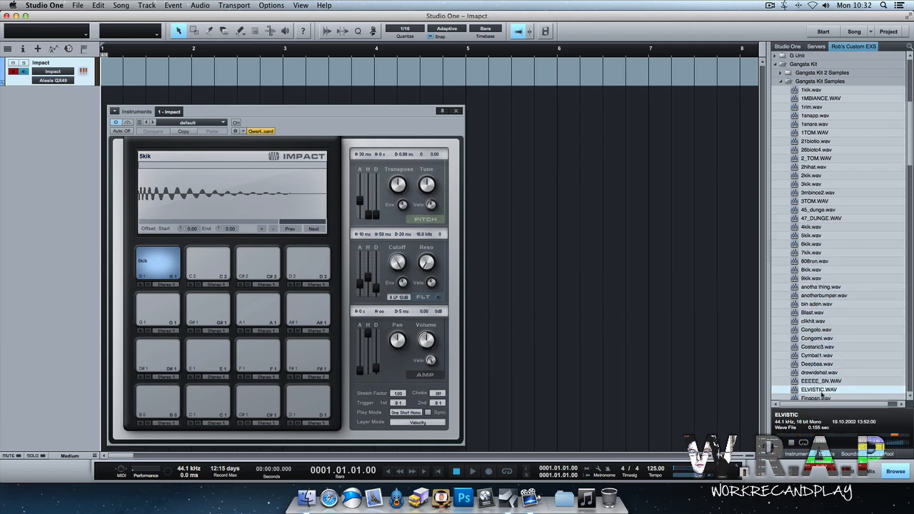
drag(821, 392, 210, 271)
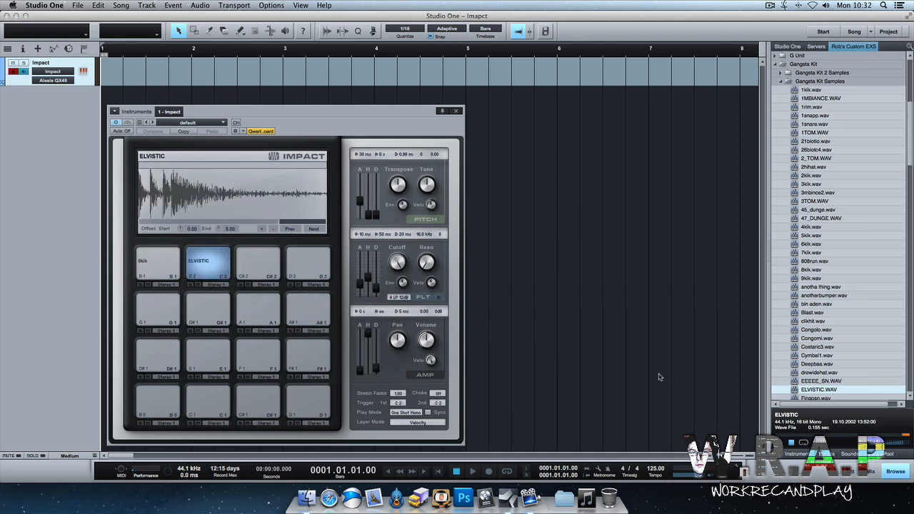
Step: Preview snare and hi-hat samples from the same folder and load 2hihat.wav onto the C# 2 pad
scroll(841, 371, down, 5)
click(807, 287)
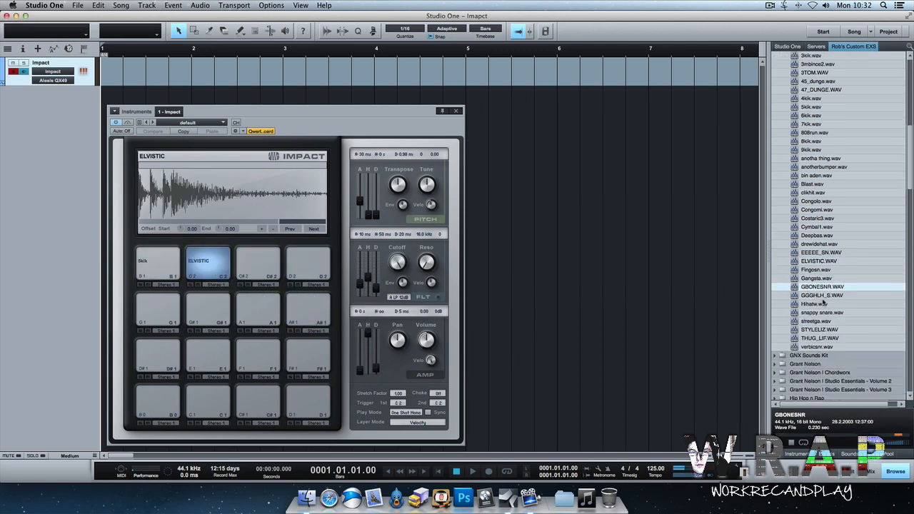
click(826, 298)
click(823, 313)
click(823, 304)
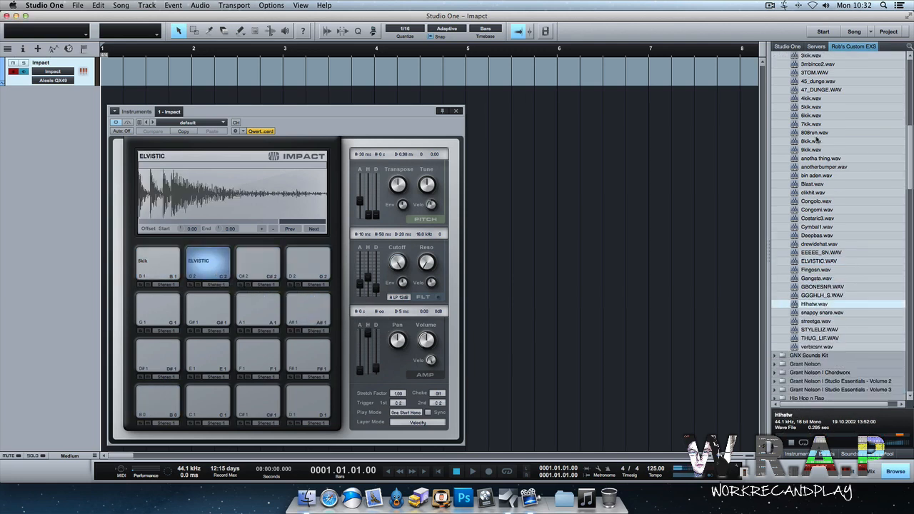
scroll(833, 252, up, 8)
click(814, 176)
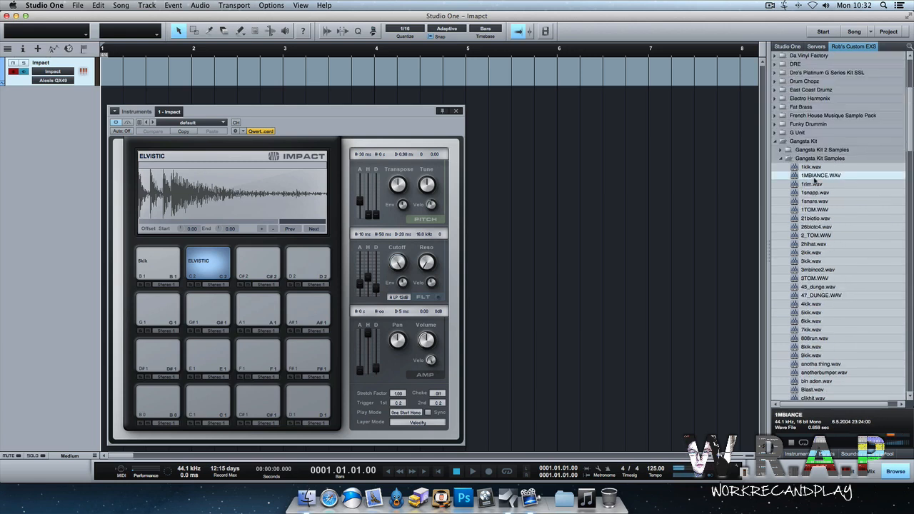
key(Down)
key(Down)
key(Down)
key(Down)
key(Down)
key(Down)
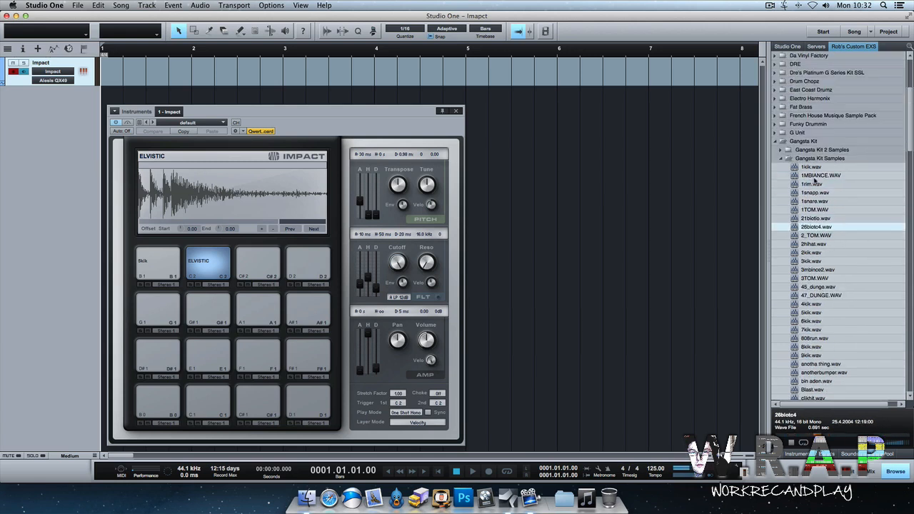
key(Down)
key(Down)
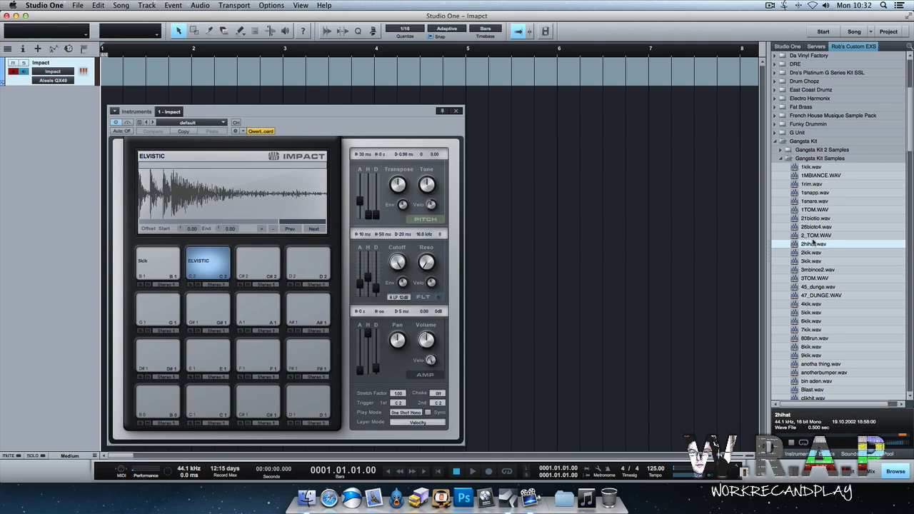
drag(716, 250, 257, 266)
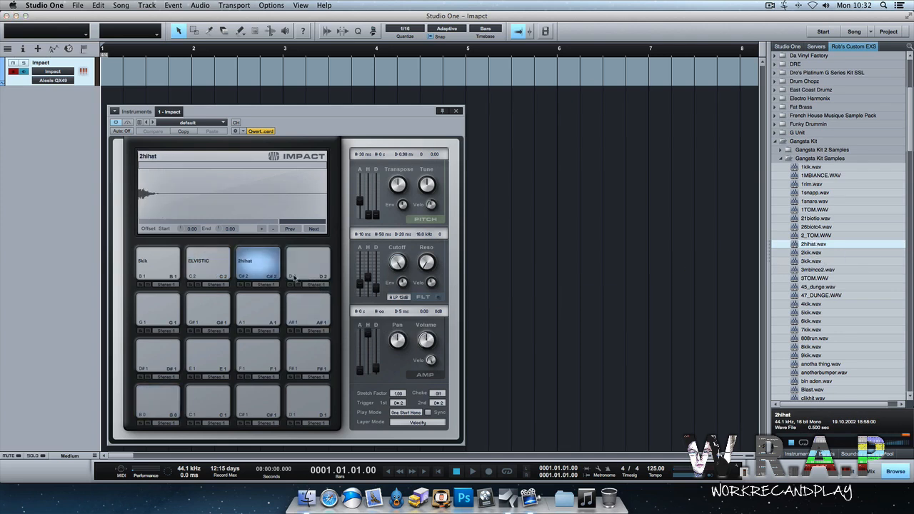
Step: Audition the samples following 2hihat.wav and load Congomi.wav onto the D 2 pad
click(823, 262)
key(Down)
key(Down)
key(Down)
key(Down)
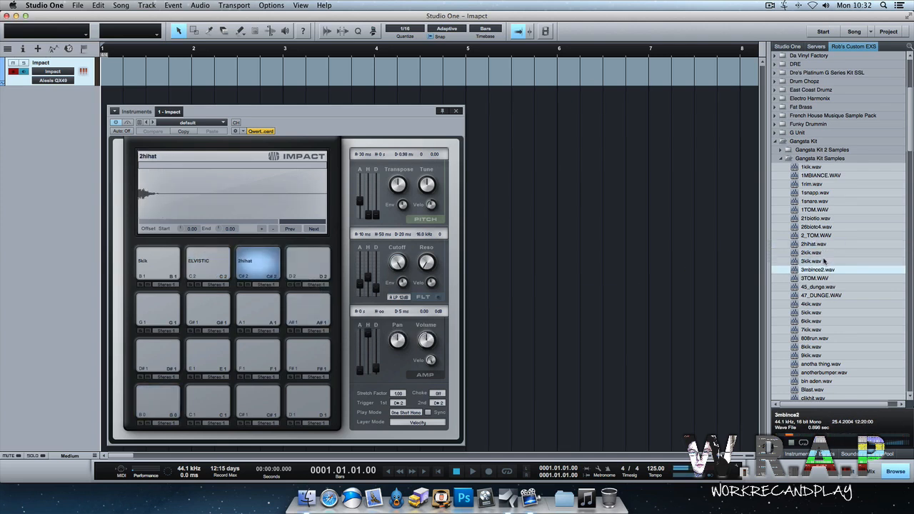
key(Down)
key(Down)
key(Down)
key(Down)
key(Down)
key(Down)
key(Down)
key(Down)
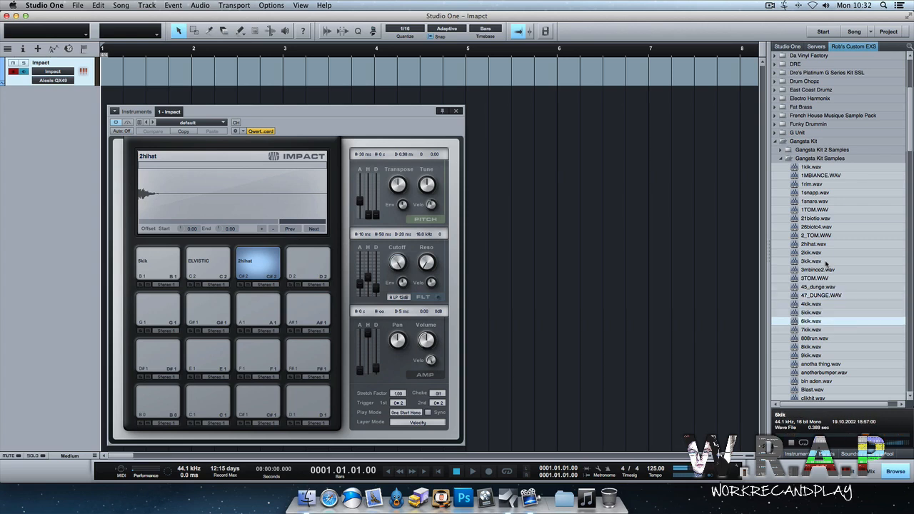
key(Down)
key(Down)
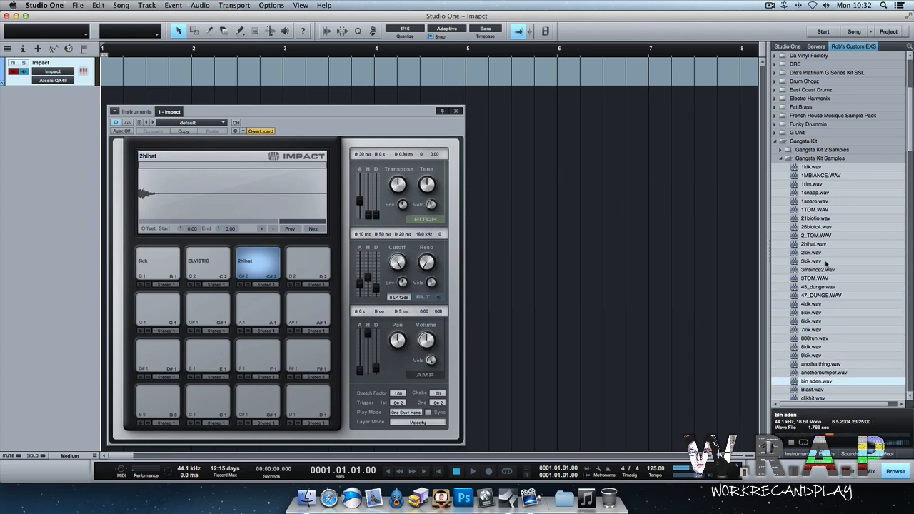
key(Up)
key(Down)
key(Down)
key(Down)
key(Down)
key(Down)
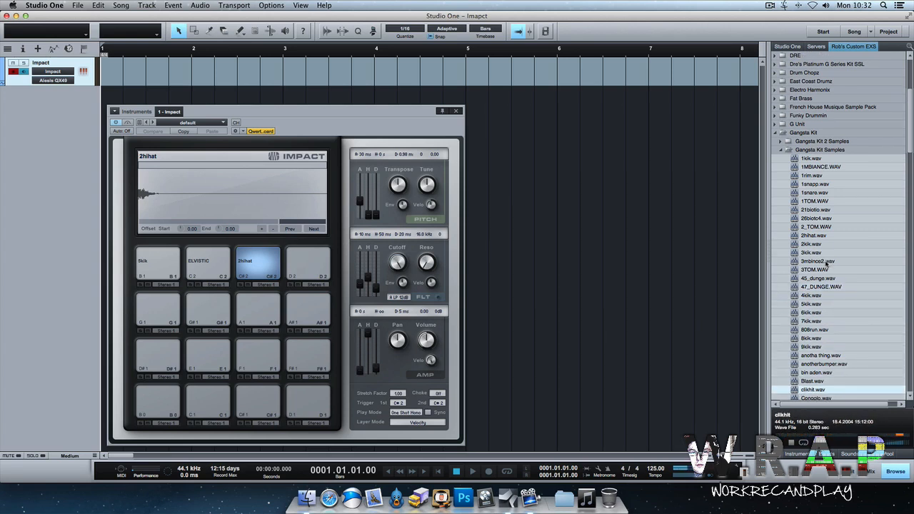
drag(854, 388, 316, 274)
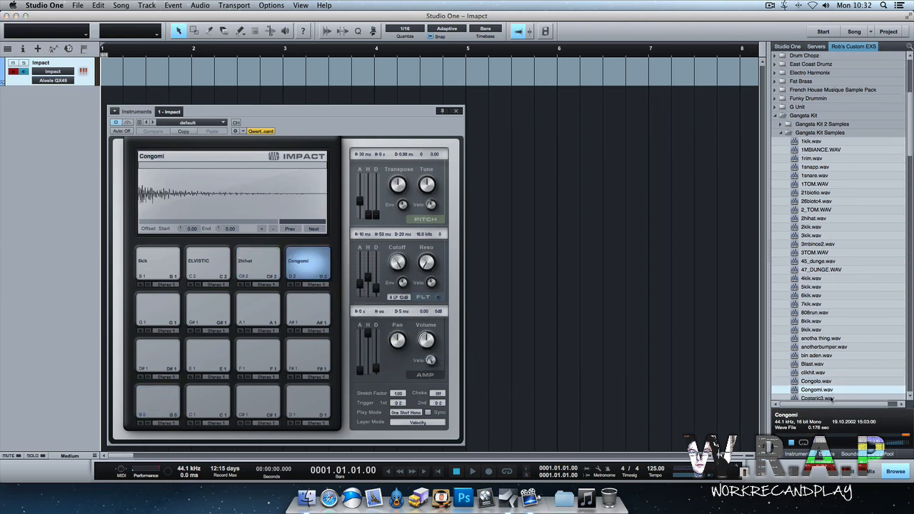
Step: Preview more samples, replace the D 2 pad's sound with Fingosn.wav, and trigger the pad
key(Down)
key(Down)
key(Down)
key(Down)
key(Down)
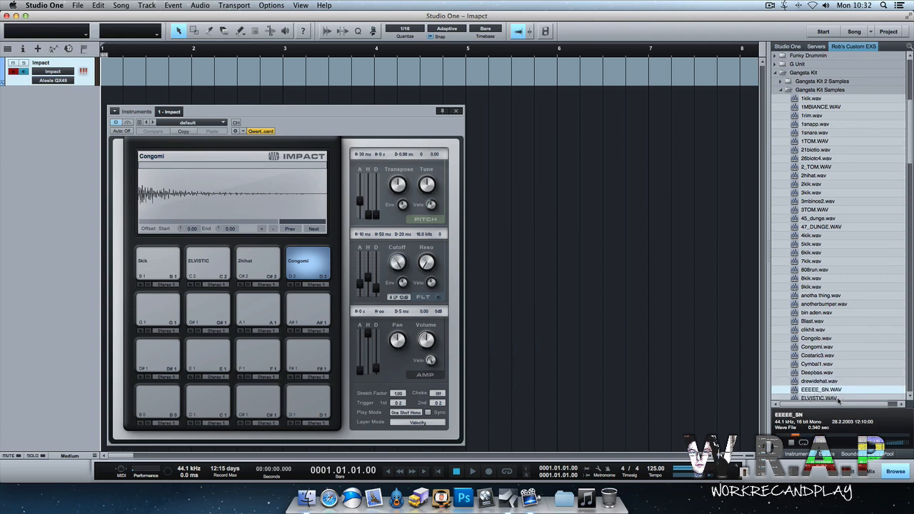
key(Down)
key(Down)
key(Down)
key(Down)
key(Down)
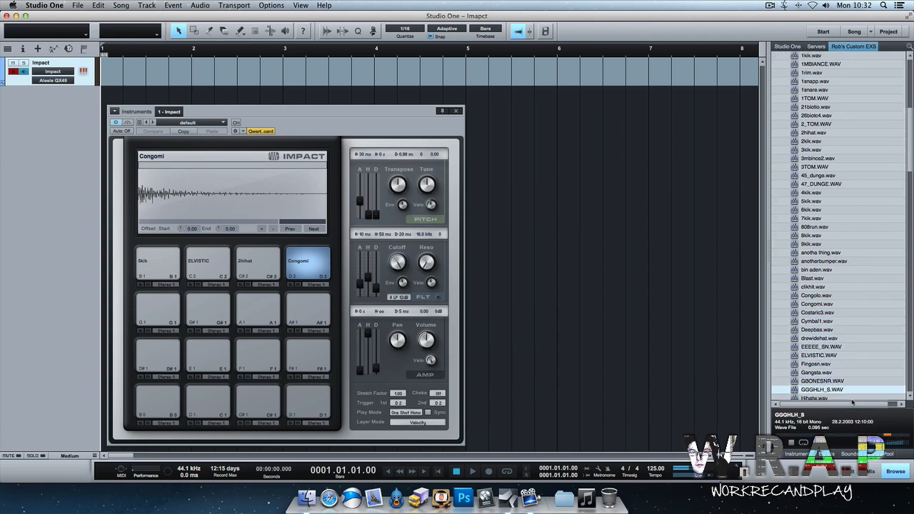
drag(817, 364, 295, 274)
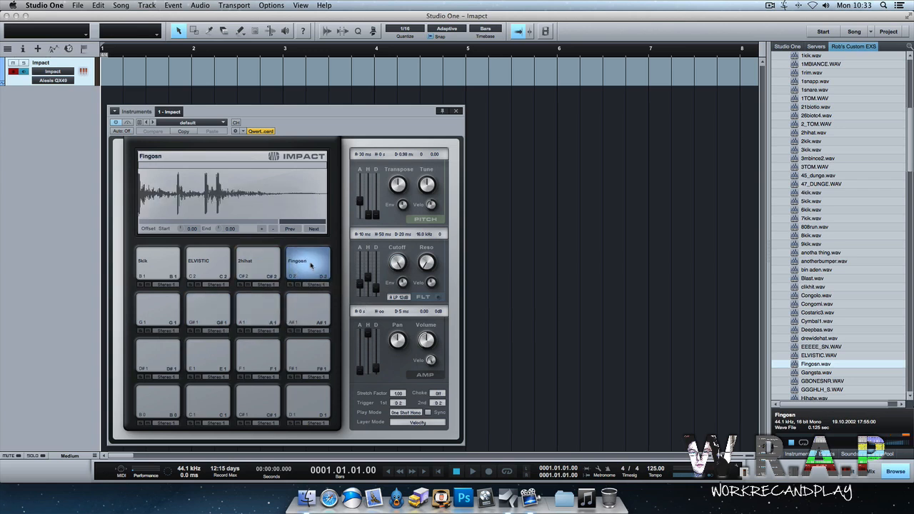
click(312, 265)
Step: Move the Impact window aside, then briefly show the mixer console to view the Impact channel and hide it again
drag(377, 108, 635, 72)
key(F3)
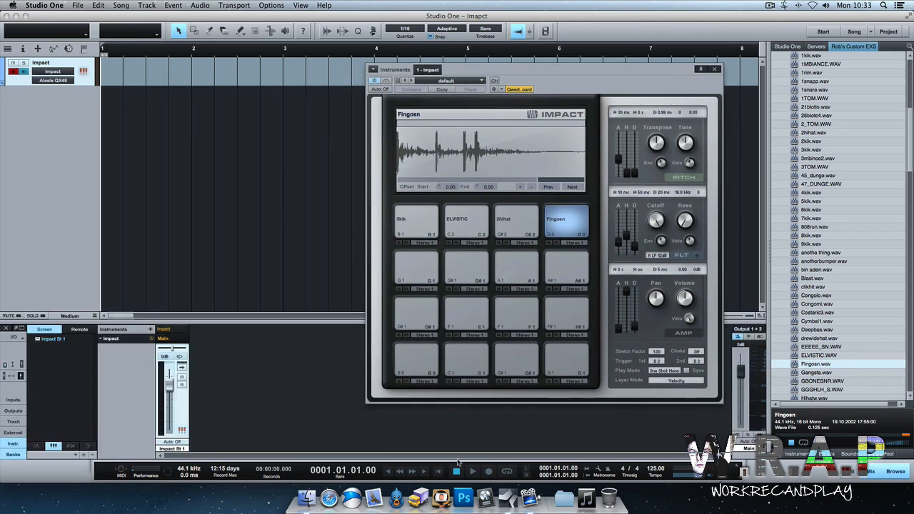
key(F3)
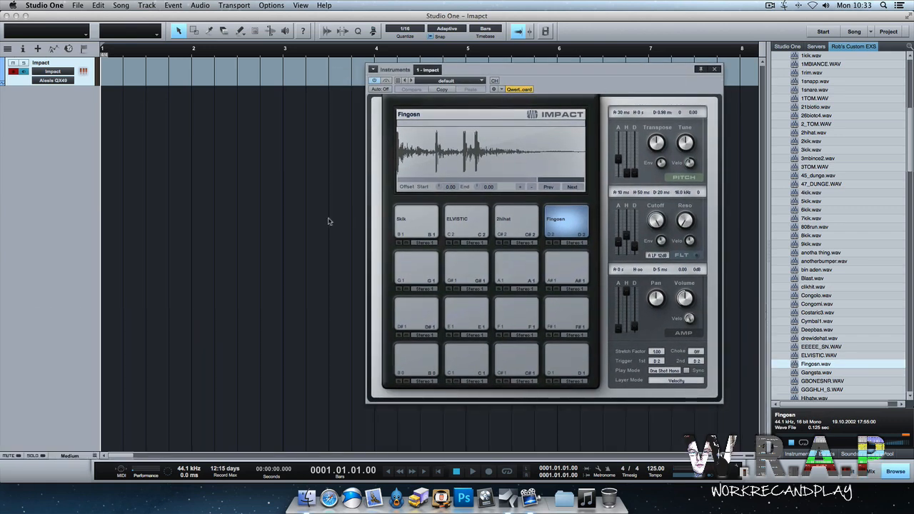
Step: Play the 5kik, ELVISTIC, 2hihat and Fingosn pads in turn several times to audition the loaded sounds
click(423, 225)
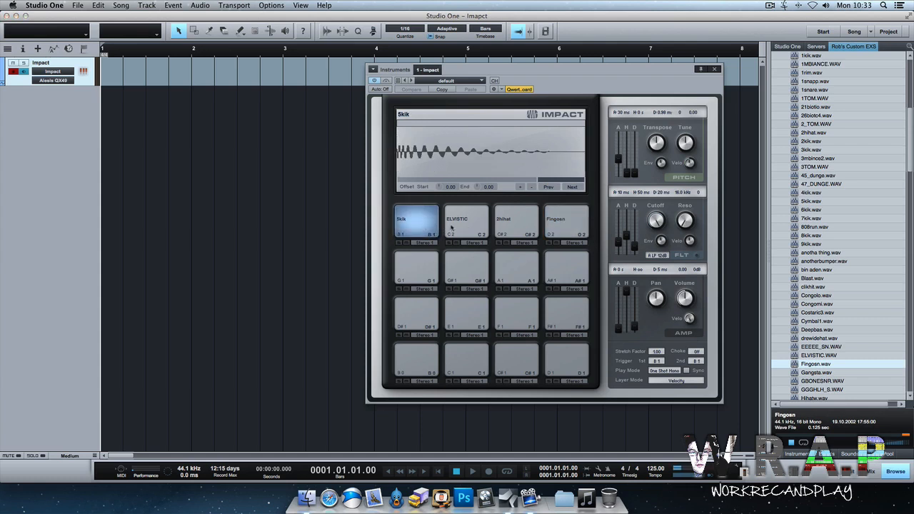
click(467, 226)
click(523, 230)
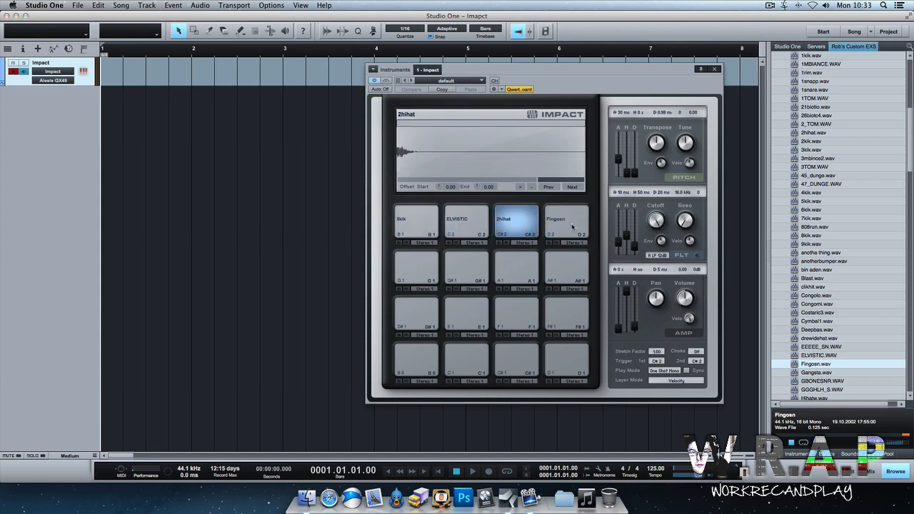
click(572, 227)
drag(586, 74, 599, 69)
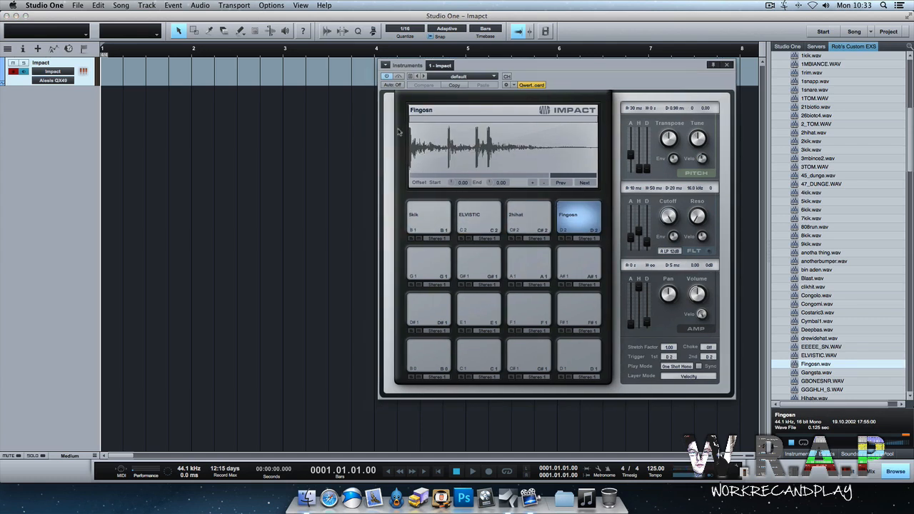
click(438, 218)
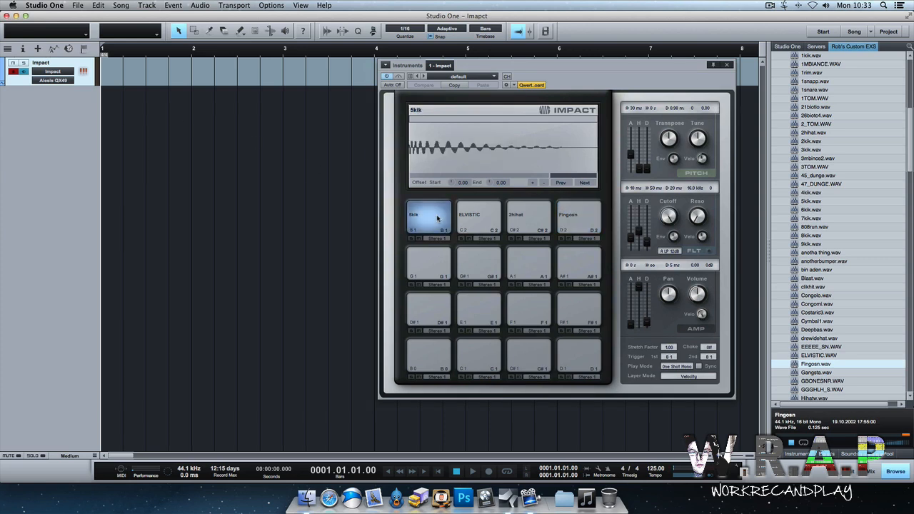
click(485, 223)
click(531, 220)
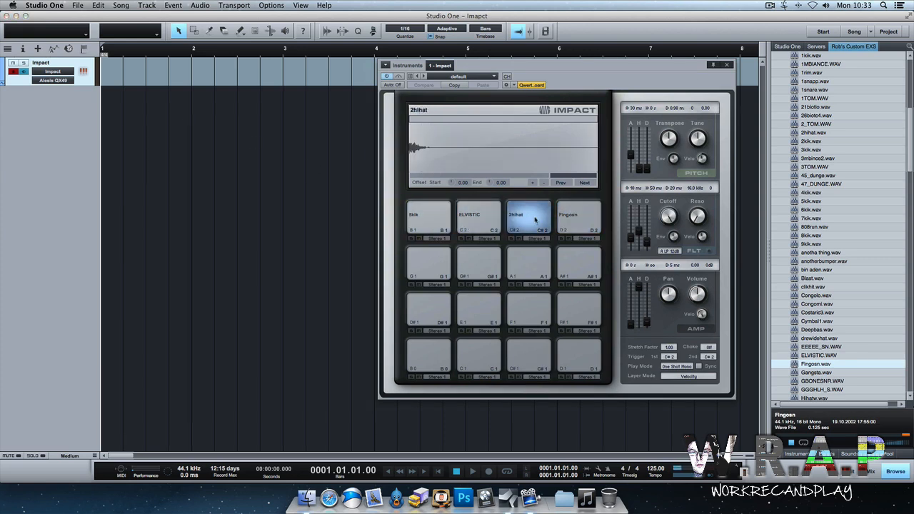
click(569, 224)
click(433, 219)
click(490, 222)
click(534, 223)
click(571, 223)
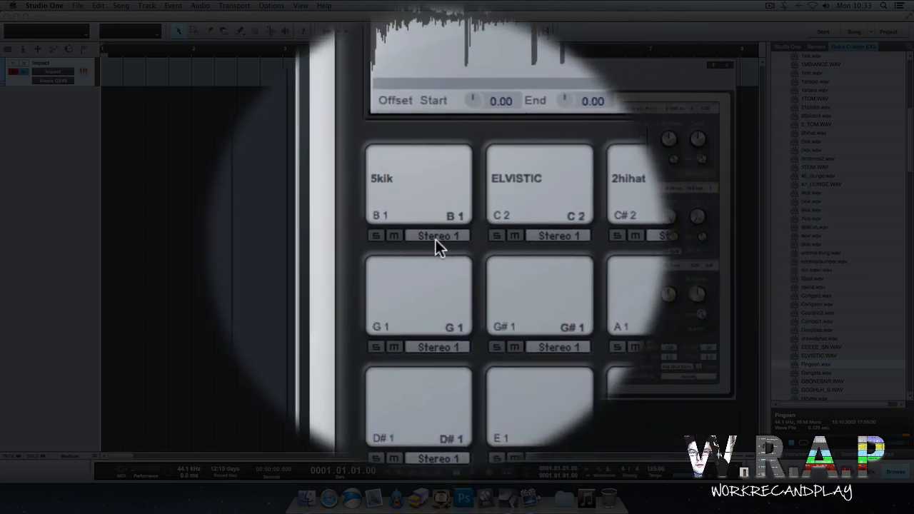
Step: Route the 5kik pad to the Mono 1 output and the ELVISTIC pad to Mono 2
click(436, 240)
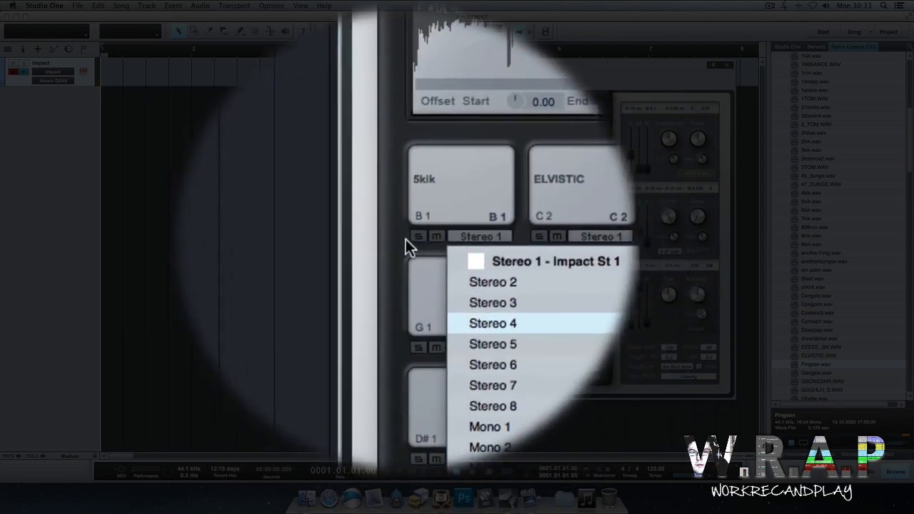
click(435, 241)
click(439, 241)
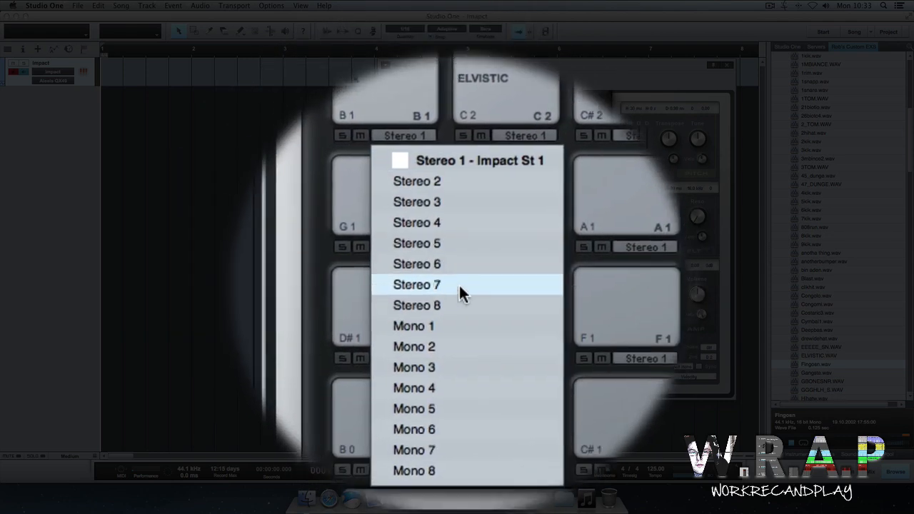
click(460, 287)
click(493, 239)
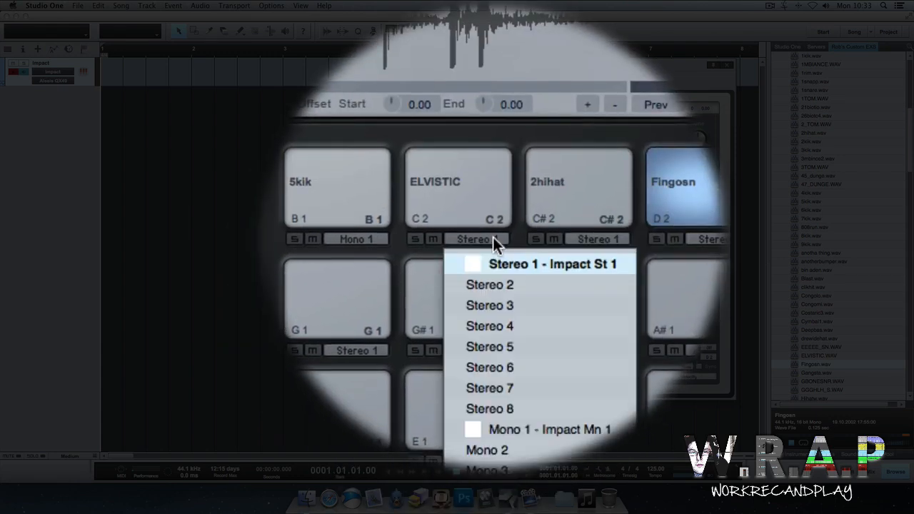
click(499, 283)
Step: Route the 2hihat pad to the Mono 3 output and the Fingosn pad to Mono 4
click(541, 241)
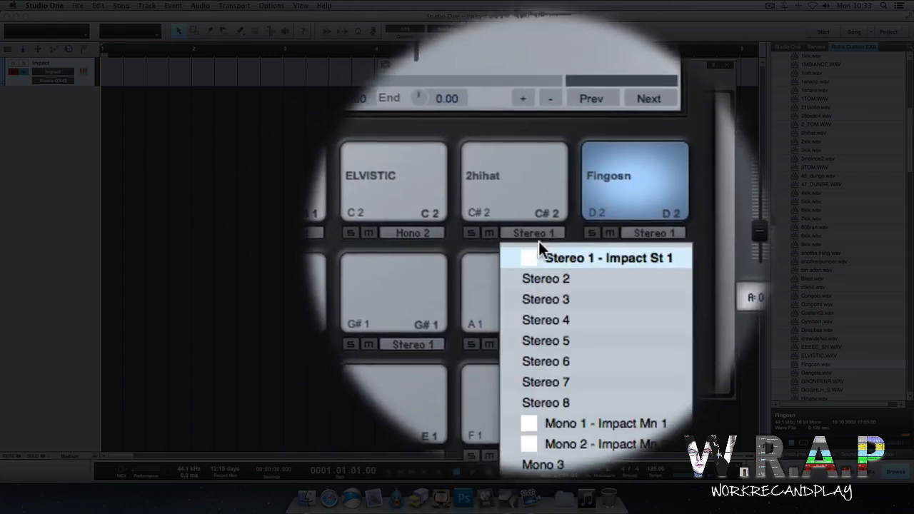
click(543, 290)
click(584, 239)
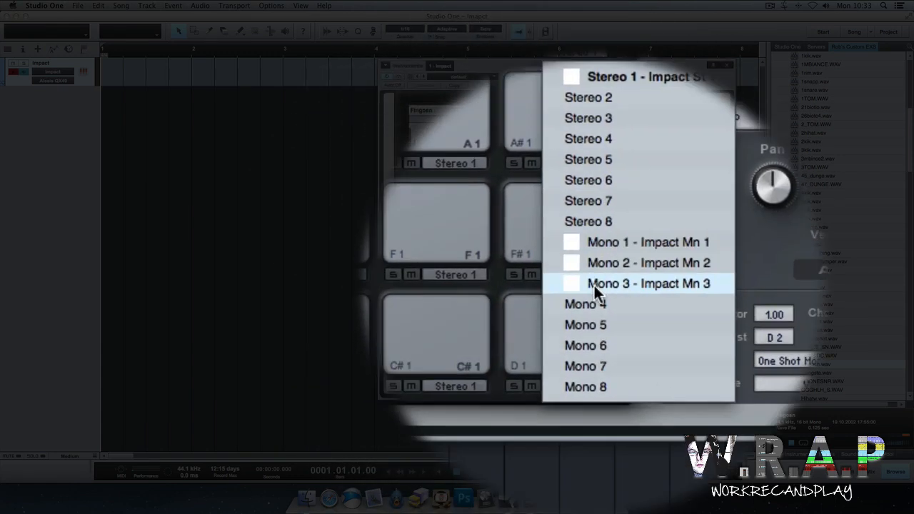
click(594, 291)
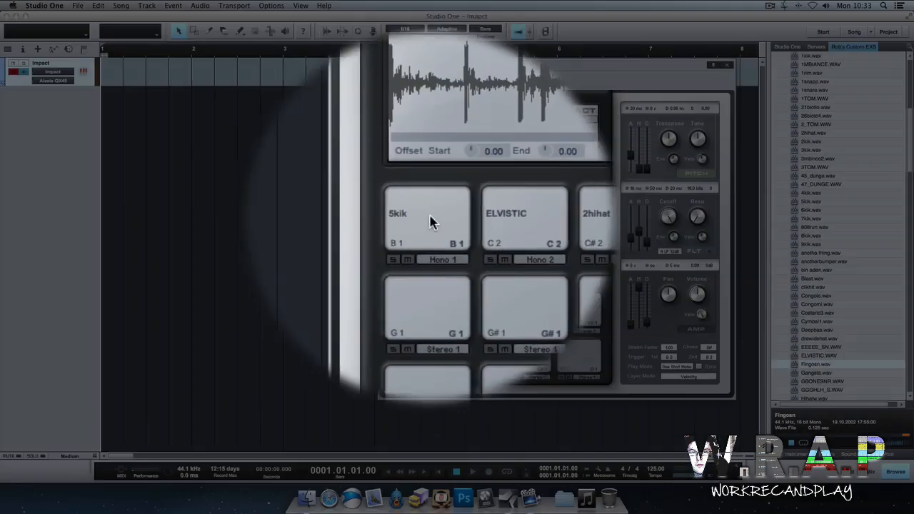
Step: Show the mixer console and play the four loaded pads in turn to check their separate output channels
click(480, 214)
click(544, 227)
click(573, 224)
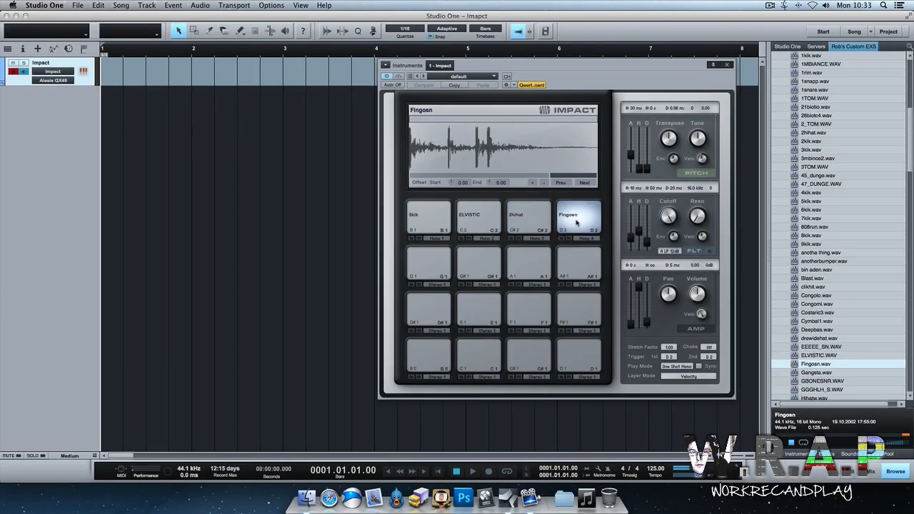
key(F3)
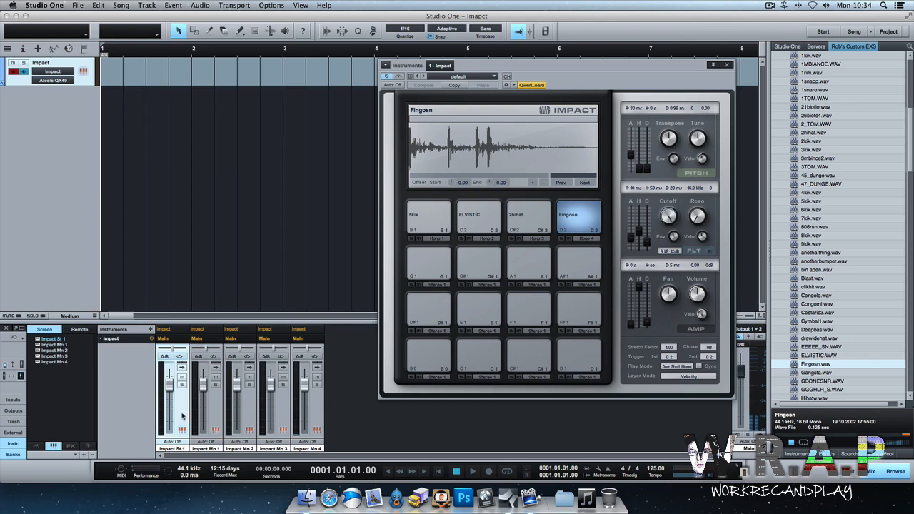
click(432, 229)
click(480, 215)
click(536, 218)
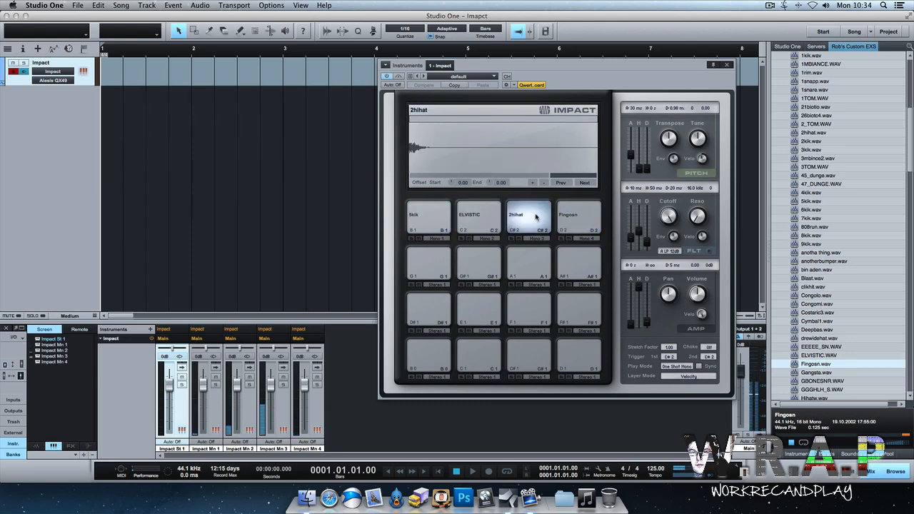
click(575, 216)
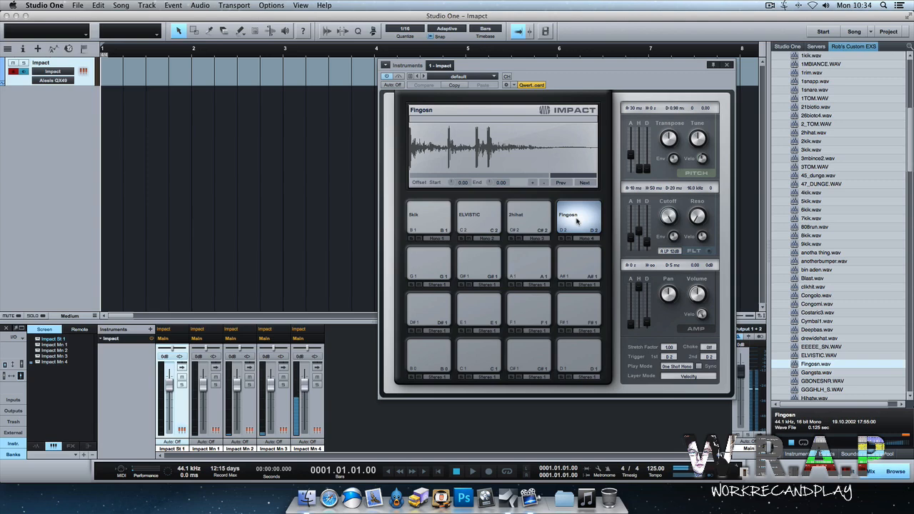
Step: Hide the Impact St 1 channel in the console and play the four loaded pads through their mono channels
right_click(181, 405)
click(192, 412)
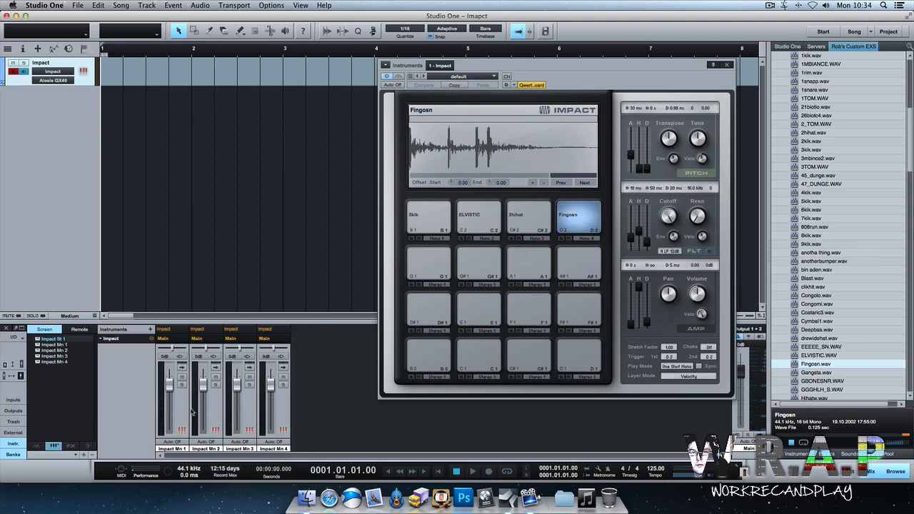
click(435, 217)
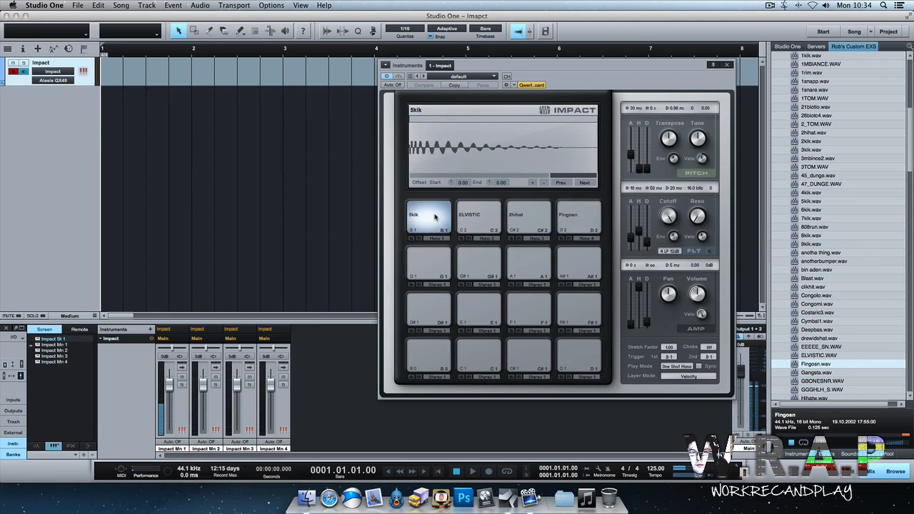
click(477, 215)
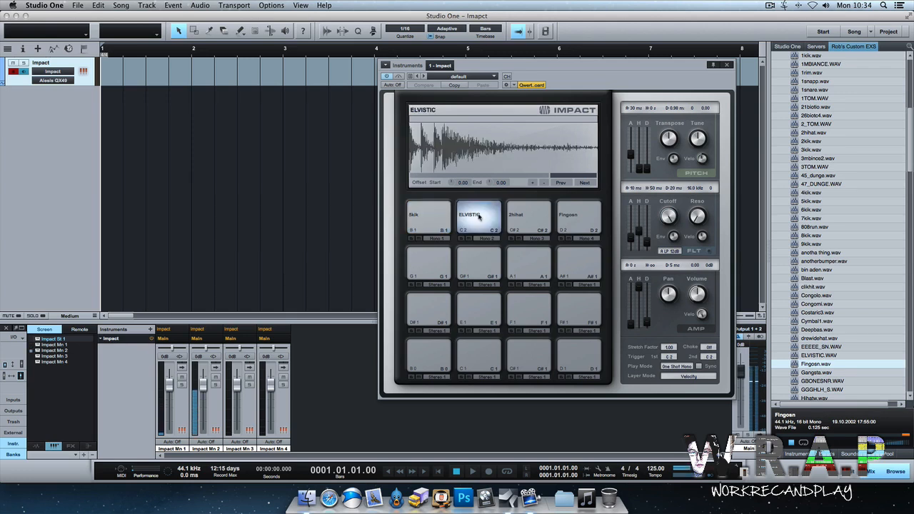
click(518, 217)
click(578, 218)
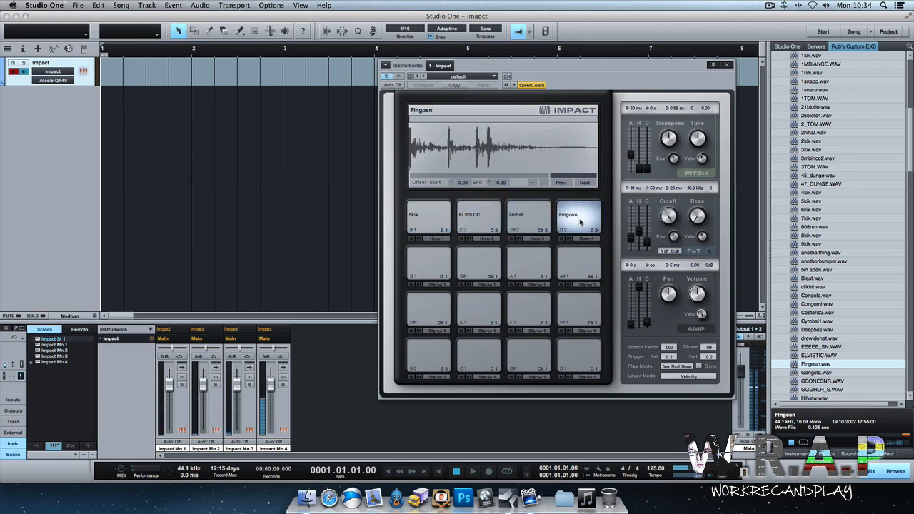
Step: Create an empty one-bar part at the start of the Impact track
double_click(117, 73)
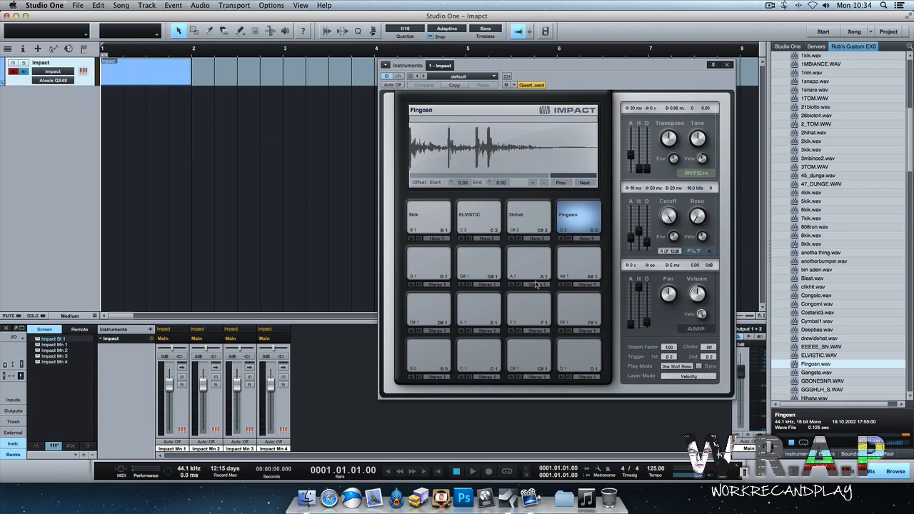
Step: Set the 5kik pad's first trigger note to C 3
click(415, 231)
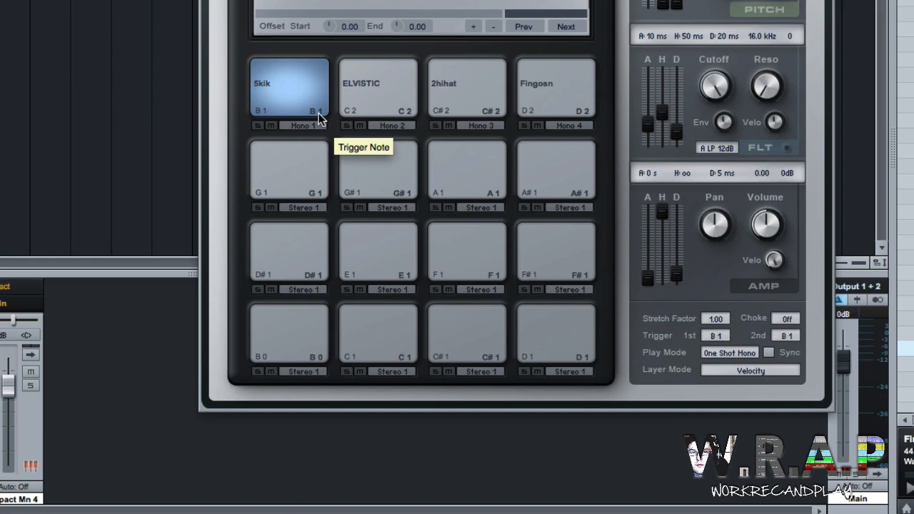
click(293, 92)
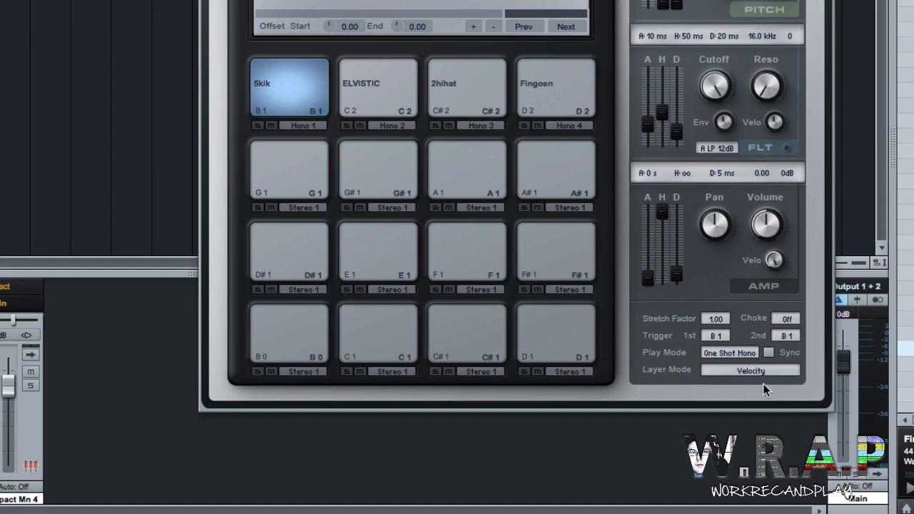
click(716, 335)
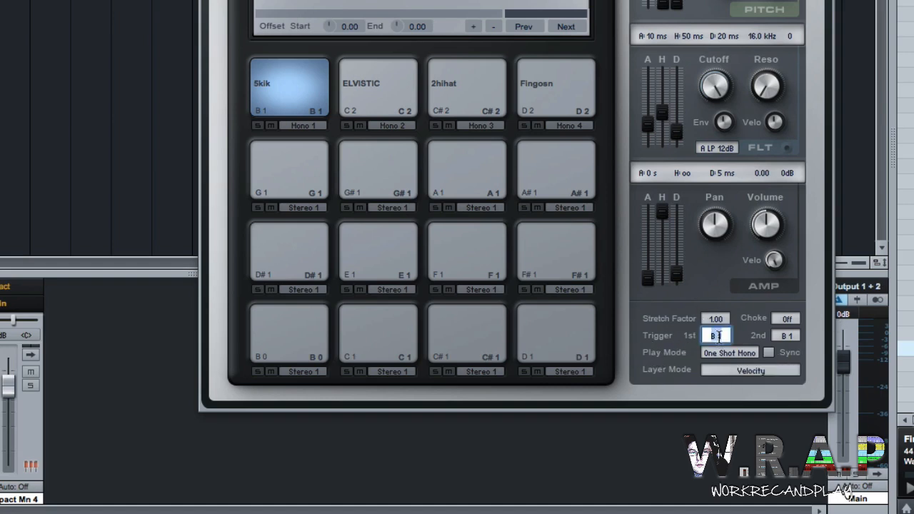
text(c3)
key(Return)
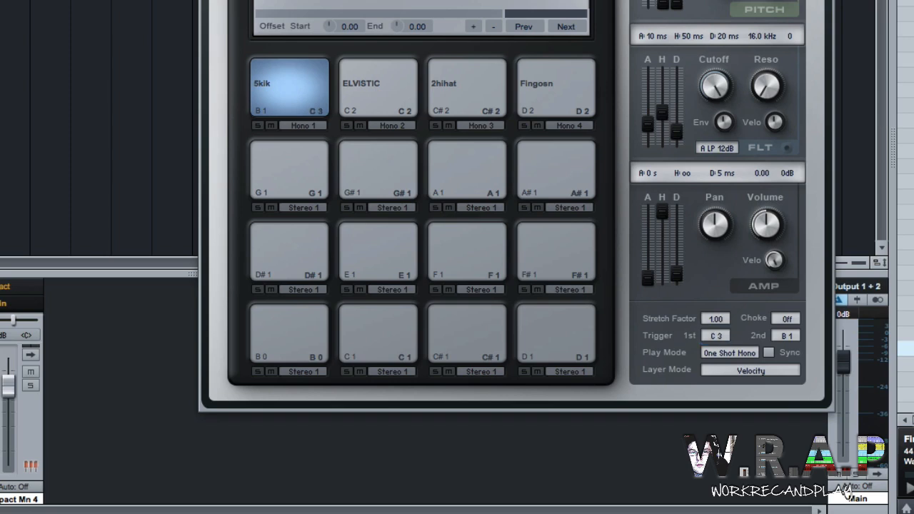
Step: Set the ELVISTIC pad's first trigger note to C# 3
click(374, 95)
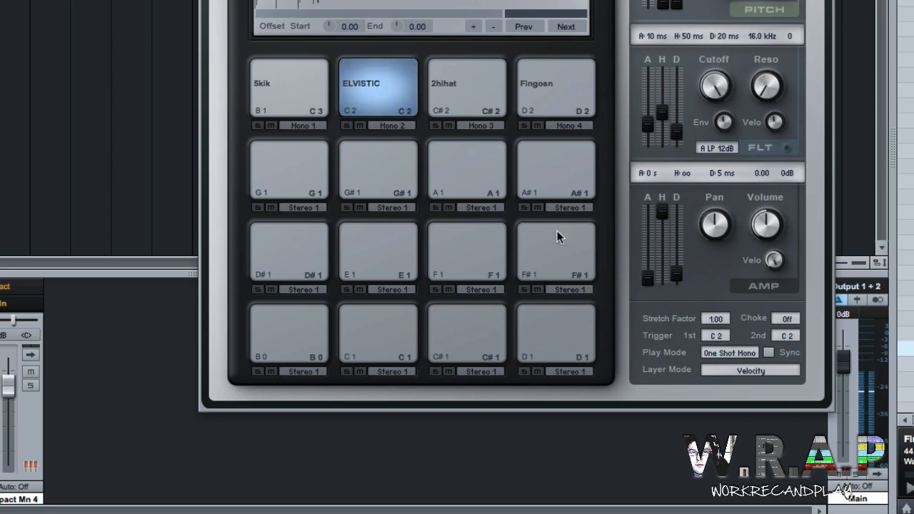
click(715, 335)
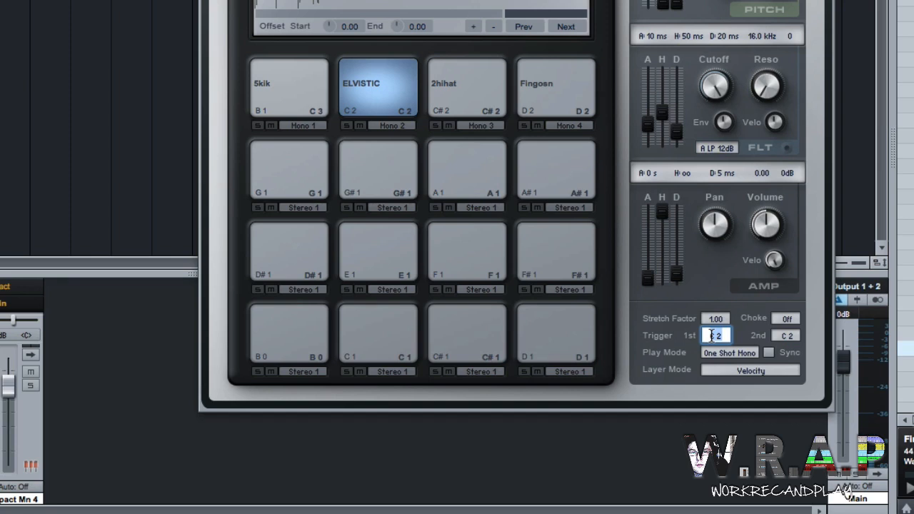
text(c#3)
key(Return)
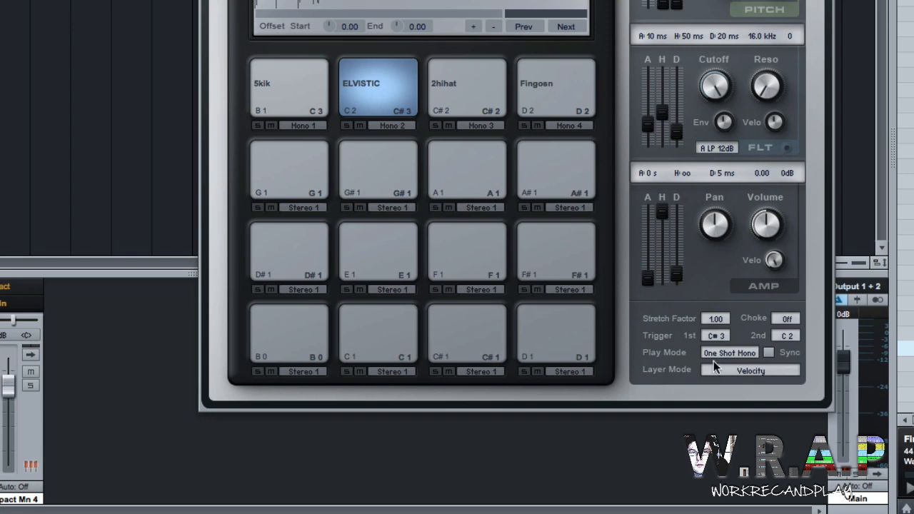
Step: Set the 2hihat pad's first trigger note to D 3
click(464, 90)
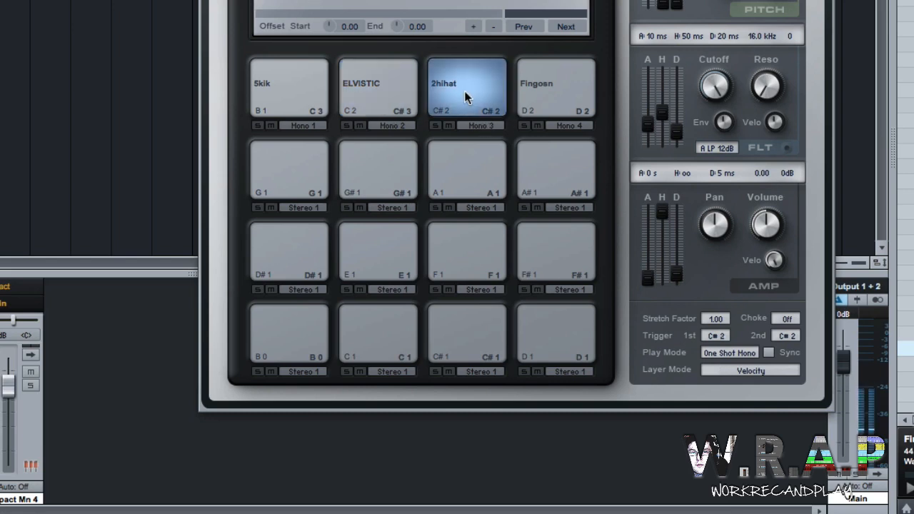
double_click(718, 335)
text(d3)
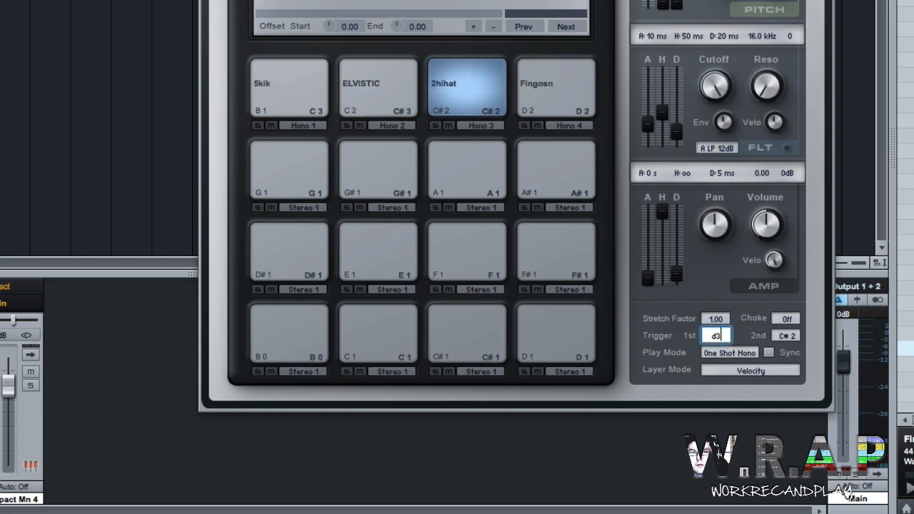
key(Return)
Step: Set the Fingosn pad's first trigger note to D# 3
click(548, 88)
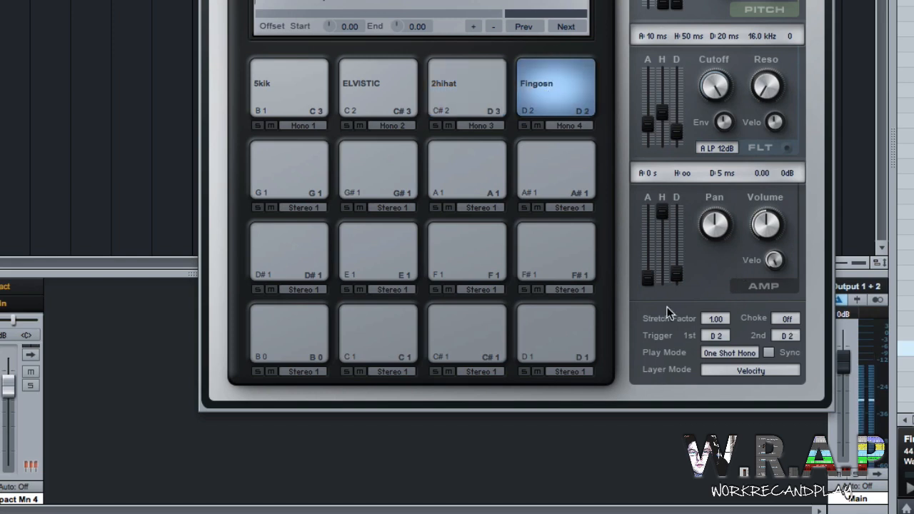
double_click(717, 336)
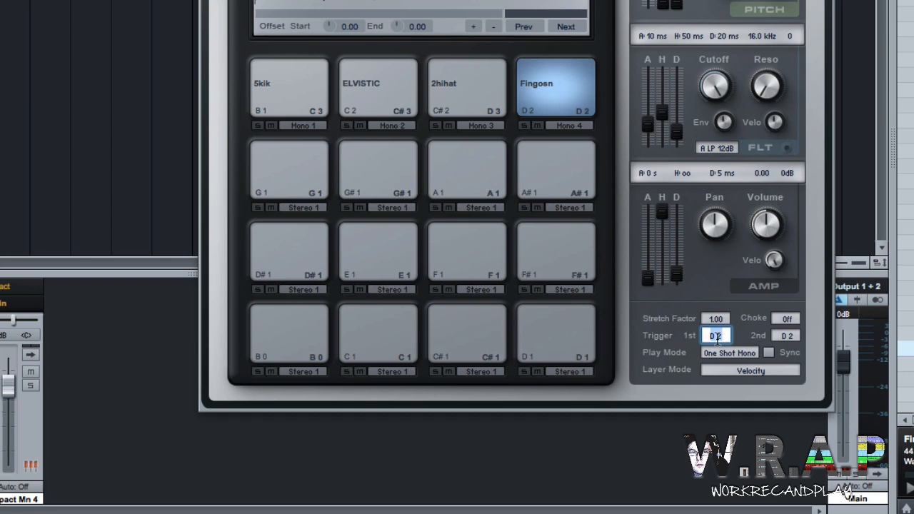
text(d#3)
key(Return)
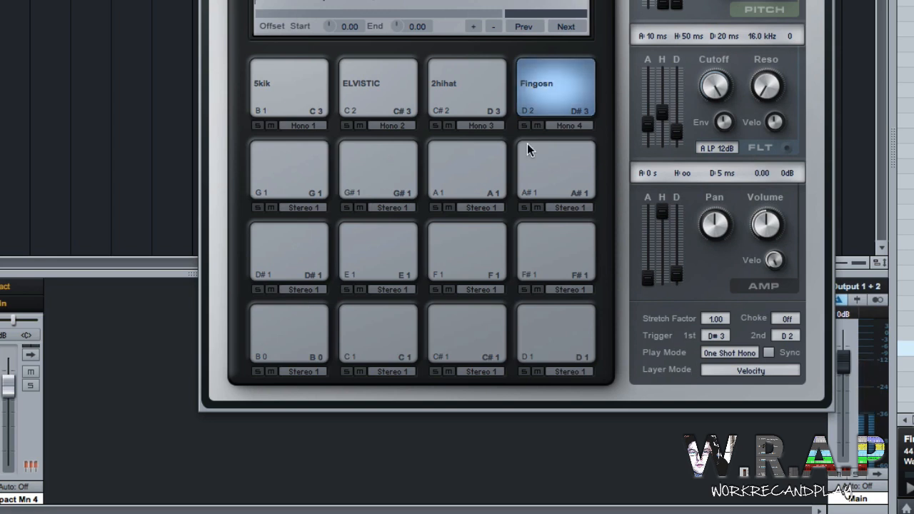
Step: Play the 5kik, ELVISTIC, 2hihat and Fingosn pads in turn to audition the remapped kit
click(309, 93)
click(376, 90)
click(486, 93)
click(546, 95)
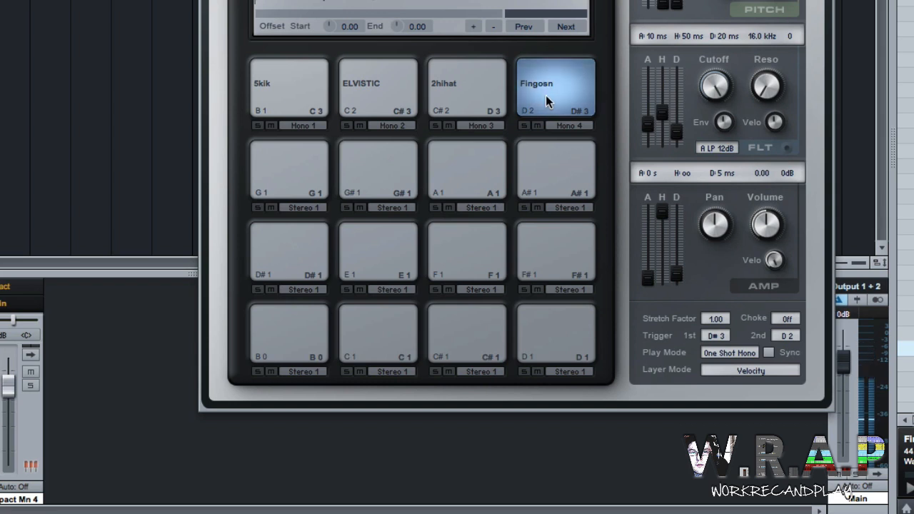
Step: Set the 5kik pad's second trigger note to C 3
click(282, 95)
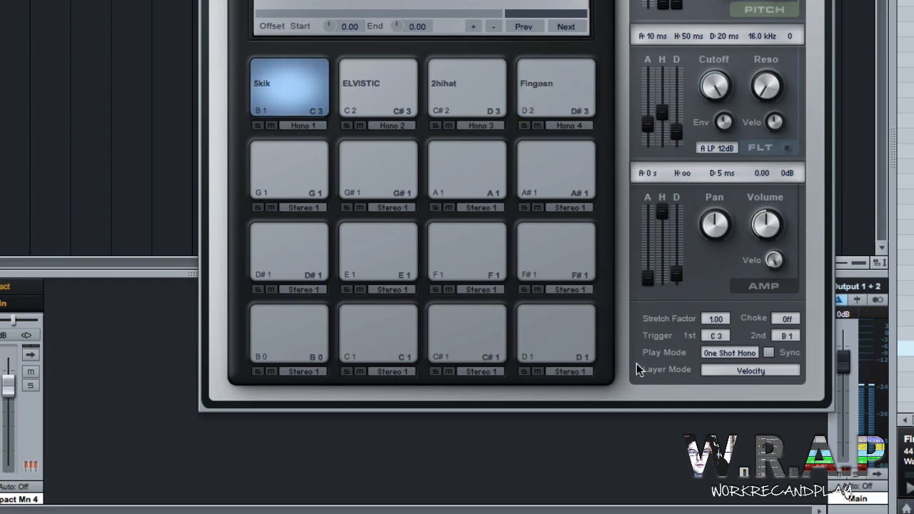
click(786, 335)
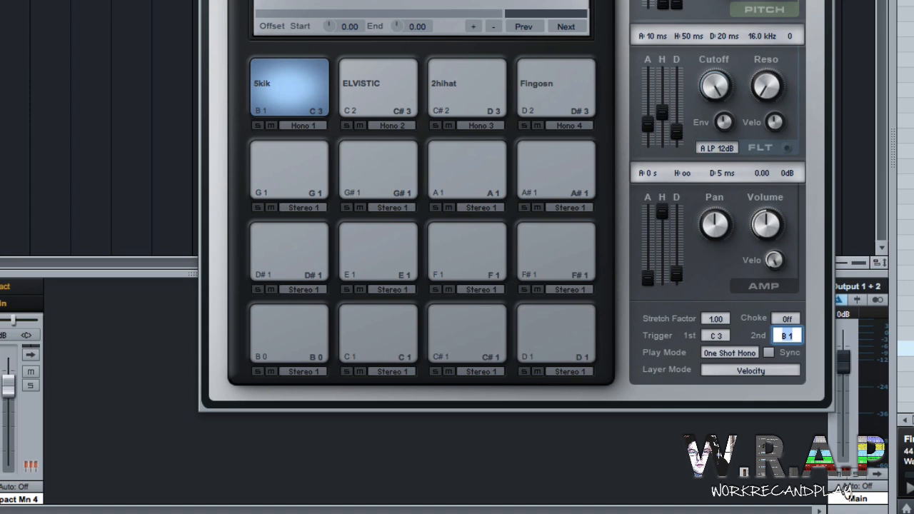
text(c3)
key(Return)
Step: Set the ELVISTIC pad's second trigger note to C# 3
click(389, 114)
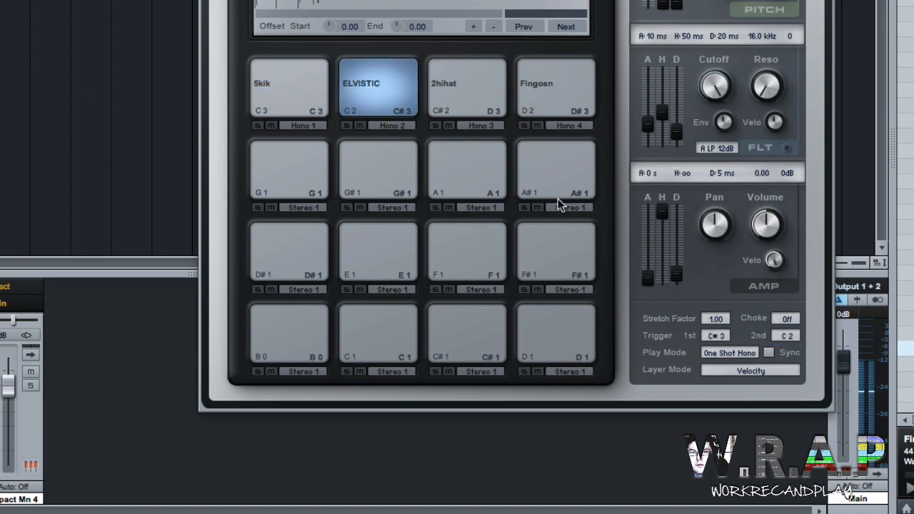
click(786, 335)
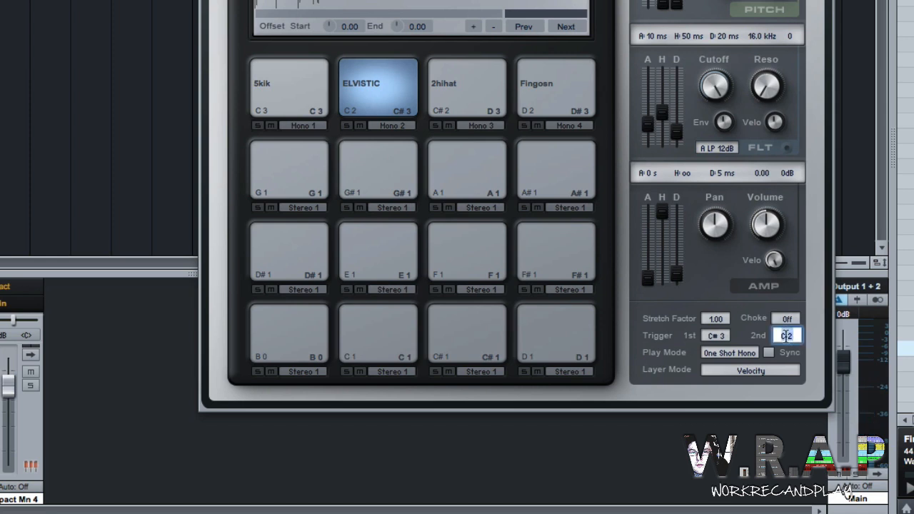
text(c#3)
key(Return)
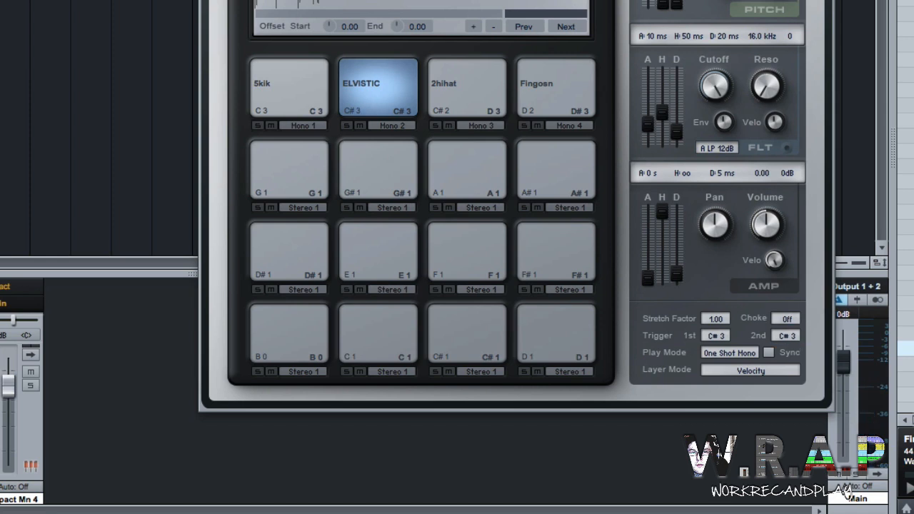
Step: Set the 2hihat pad's second trigger note to D 3
click(453, 86)
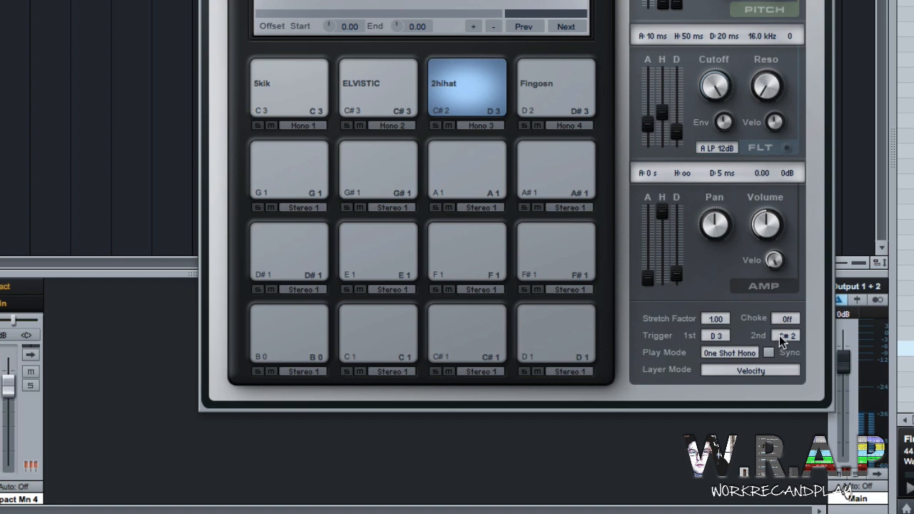
click(784, 336)
text(d3)
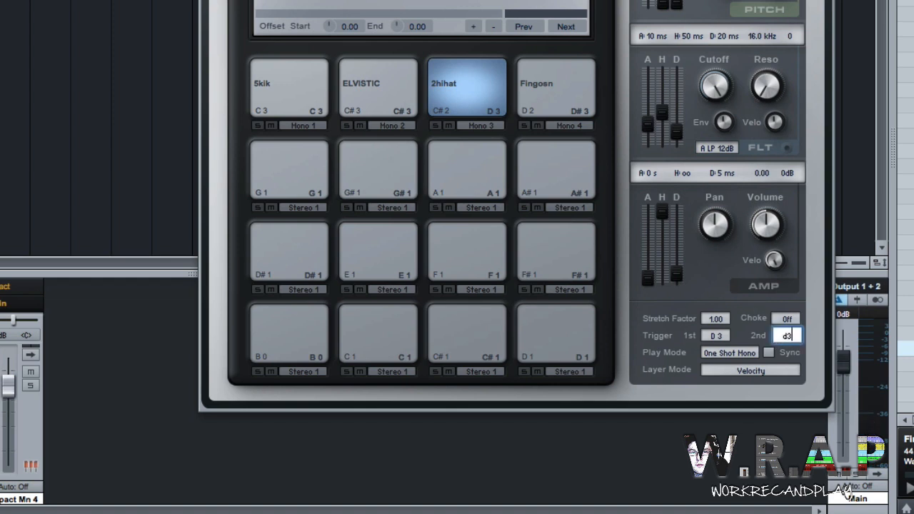
key(Return)
Step: Set the Fingosn pad's second trigger note to D# 3
click(553, 81)
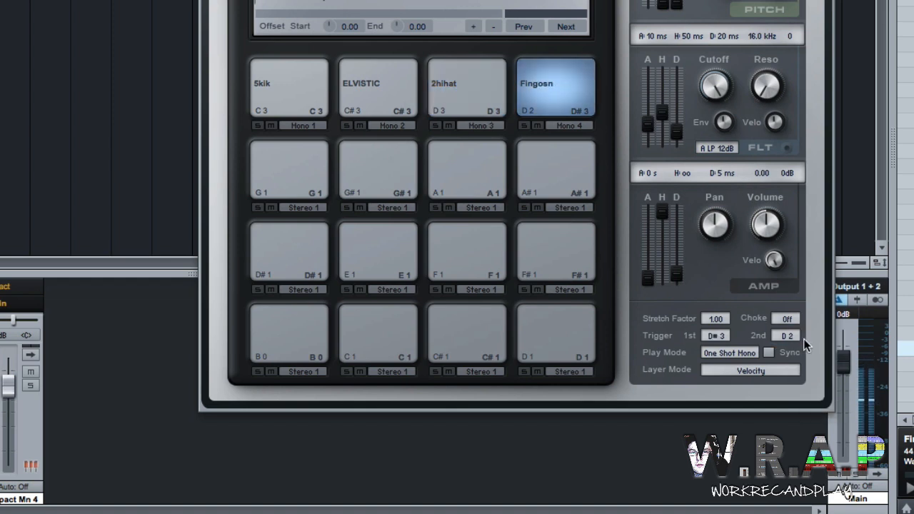
click(786, 335)
text(d#3)
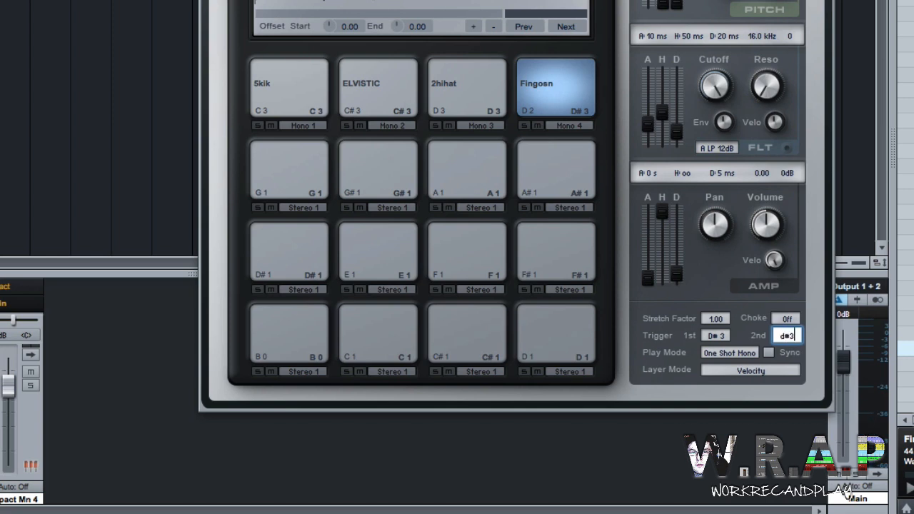
key(Return)
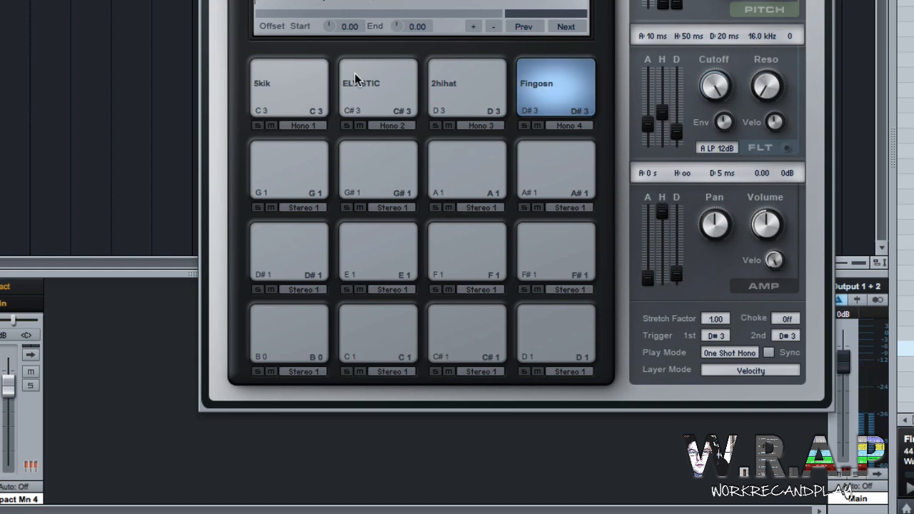
Step: Play the 2hihat, Fingosn and 5kik pads to audition their sounds, leaving the 5kik pad selected
click(443, 97)
click(541, 90)
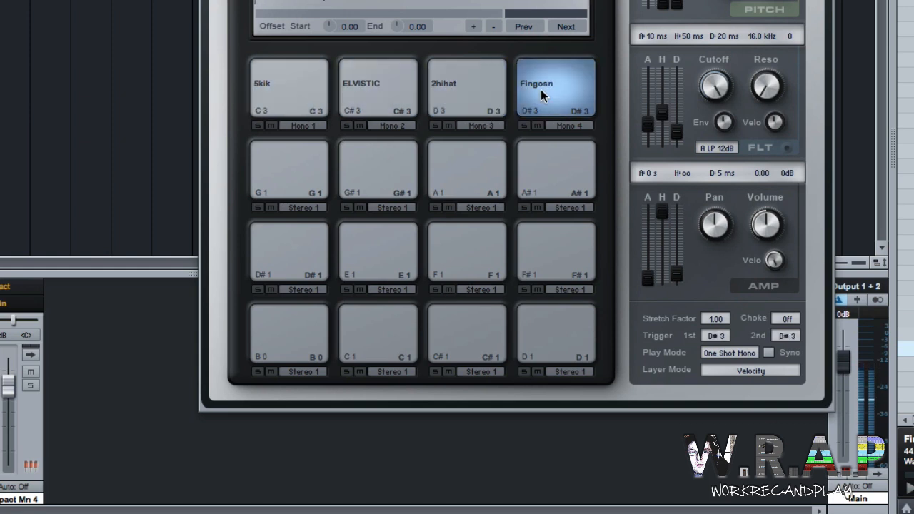
click(299, 89)
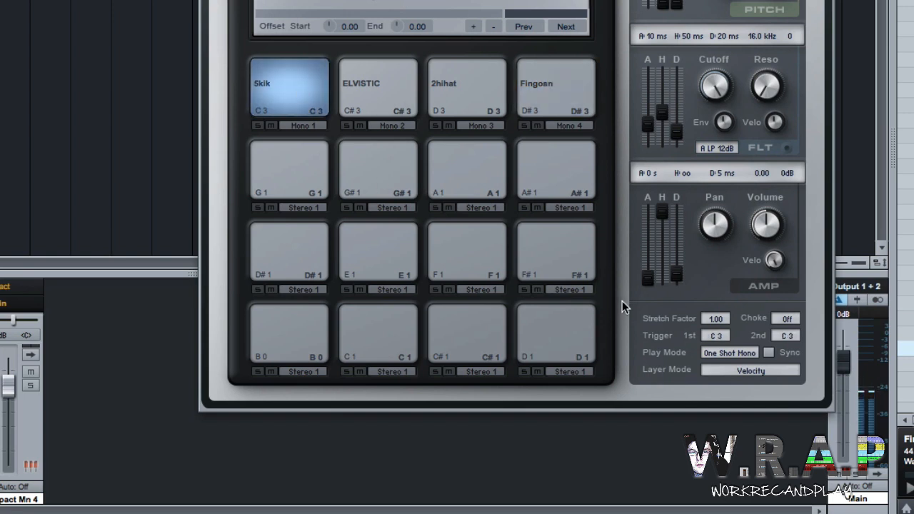
click(297, 101)
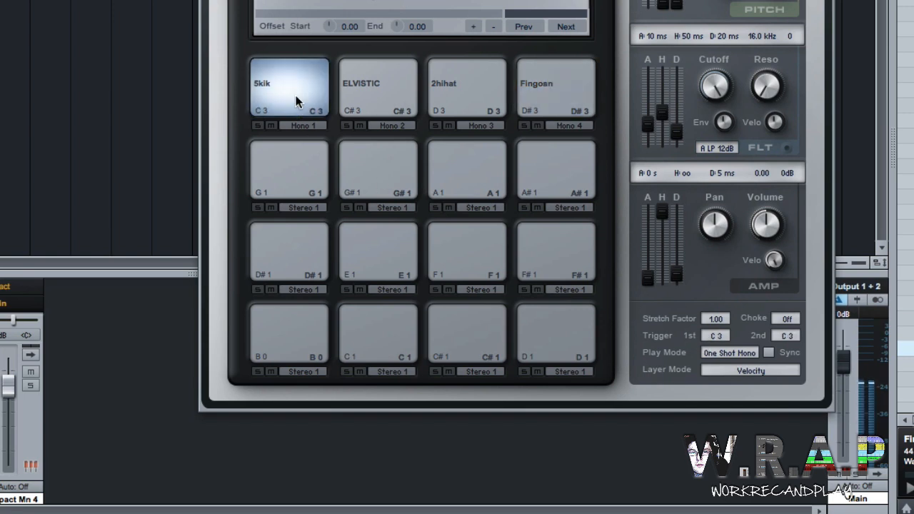
Step: Review the play mode options for the 5kik pad and choose One Shot Mono
click(745, 357)
click(736, 355)
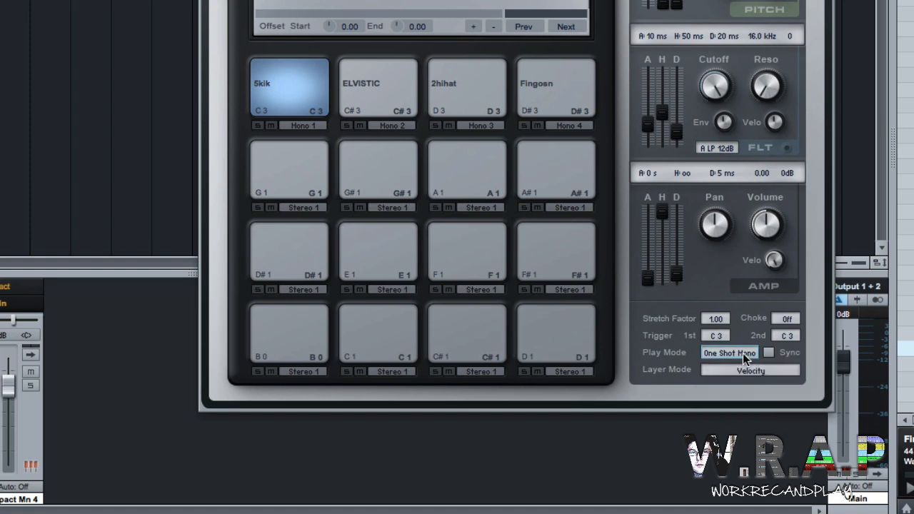
click(734, 354)
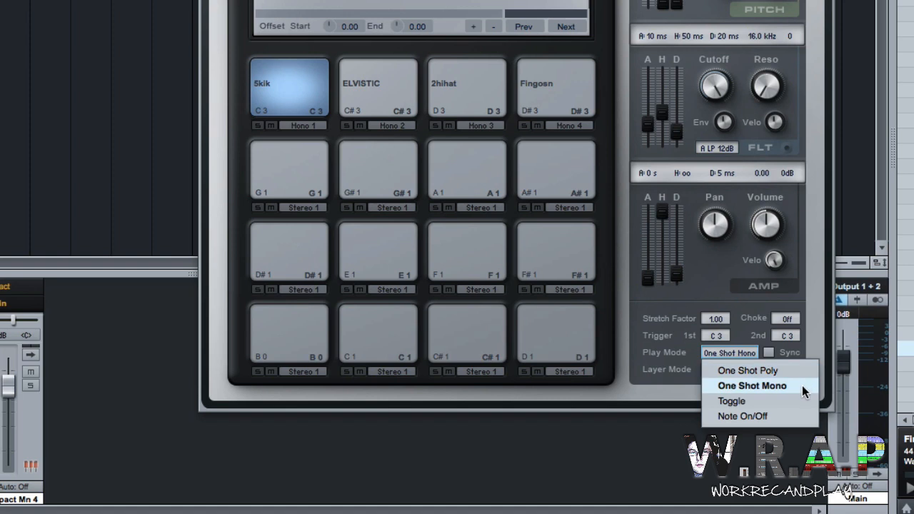
click(672, 342)
click(735, 352)
click(744, 384)
Step: Audition the kit by playing the ELVISTIC, 2hihat, Fingosn and 5kik pads in varying order
click(379, 80)
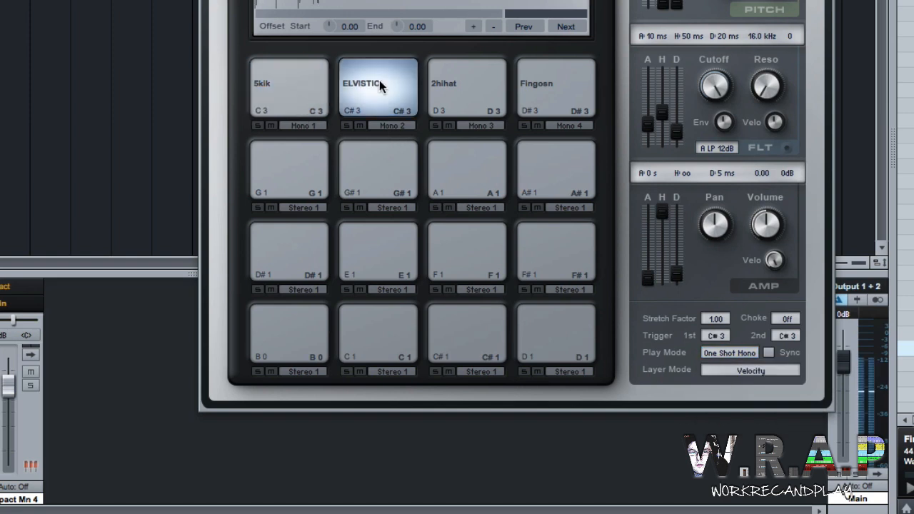
click(479, 83)
click(557, 93)
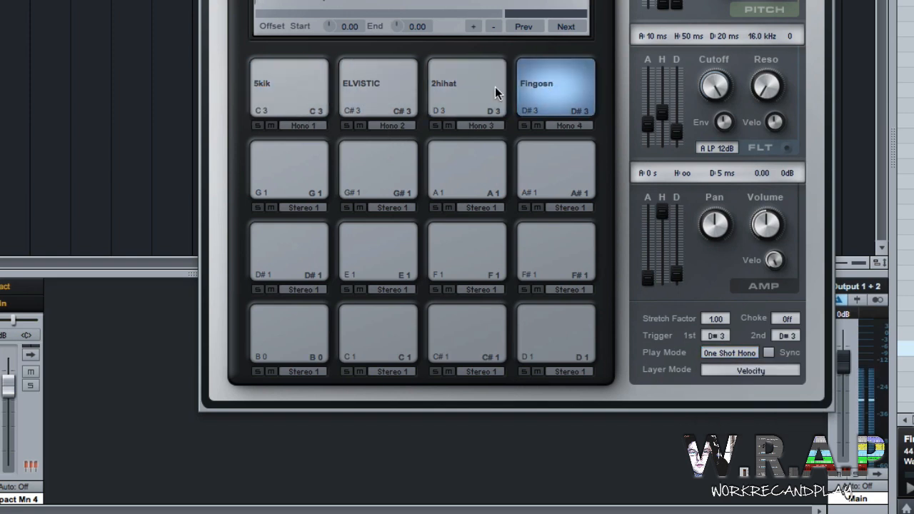
click(495, 89)
click(281, 84)
click(491, 91)
click(541, 85)
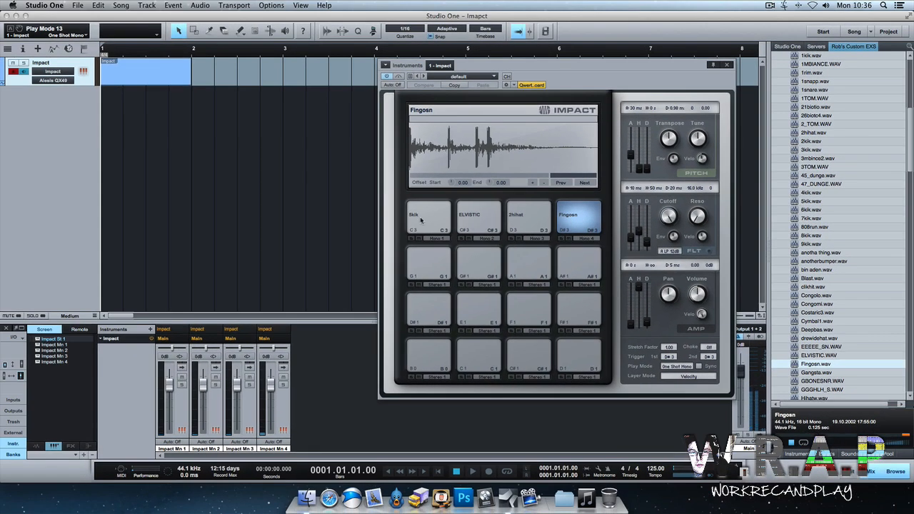
click(275, 91)
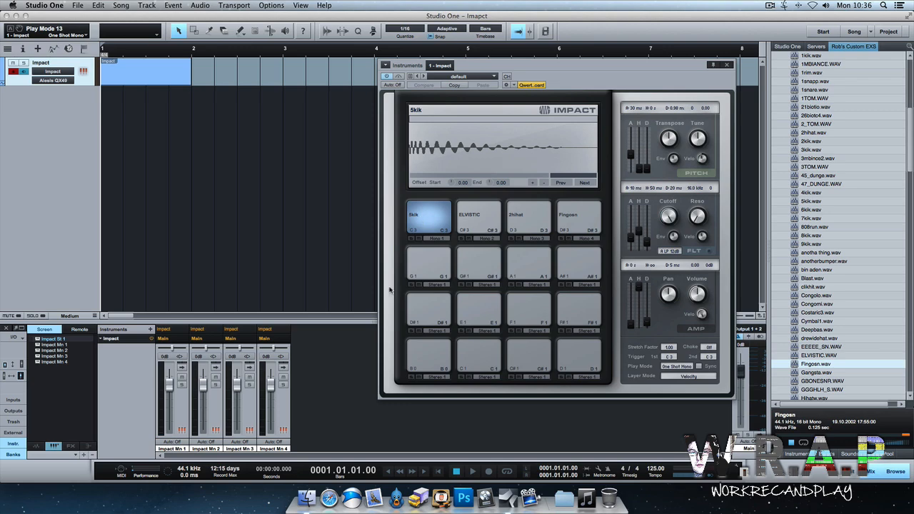
Step: Move the Impact window clear of the mixer channels and hide the mixer's instruments and banks lists
drag(521, 65, 436, 122)
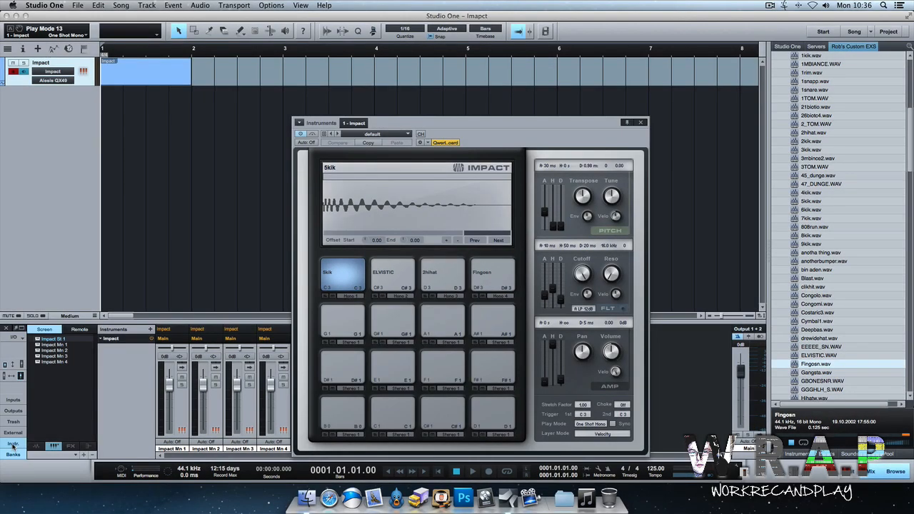
click(12, 445)
click(15, 455)
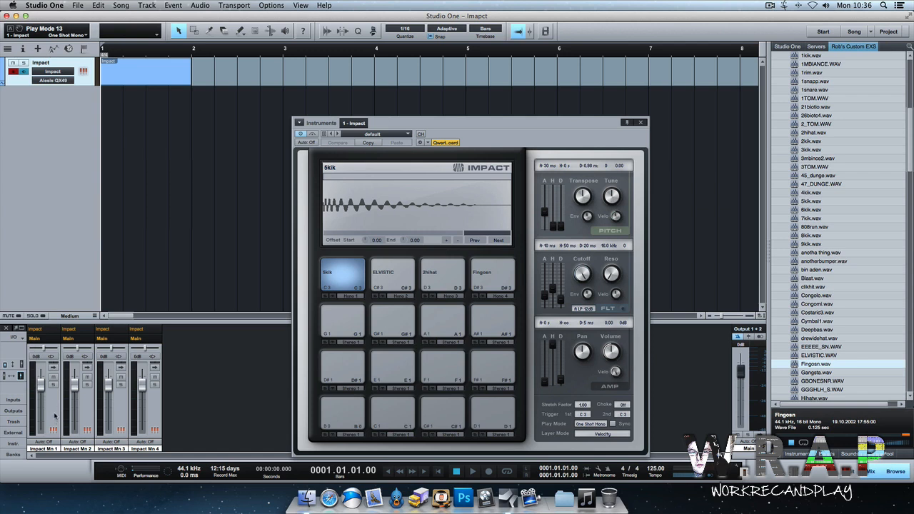
Step: Select the mixer channels Impact Mn 1 through Impact Mn 4 one after another
click(54, 417)
click(87, 416)
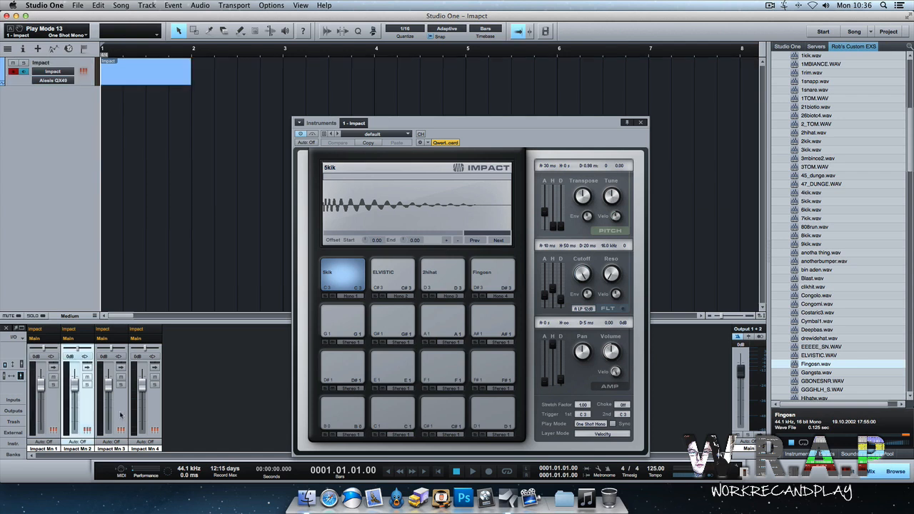
click(120, 416)
click(151, 419)
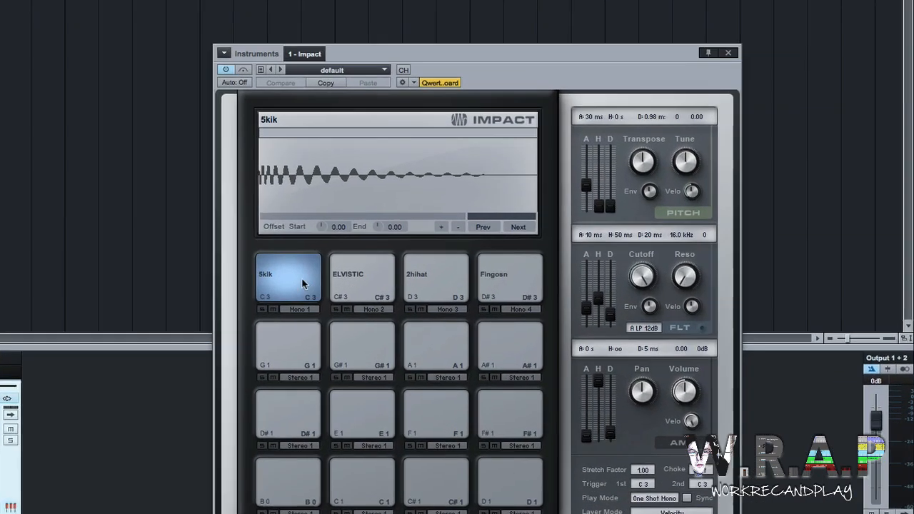
Step: Rename the 5kik pad as Kick
click(335, 270)
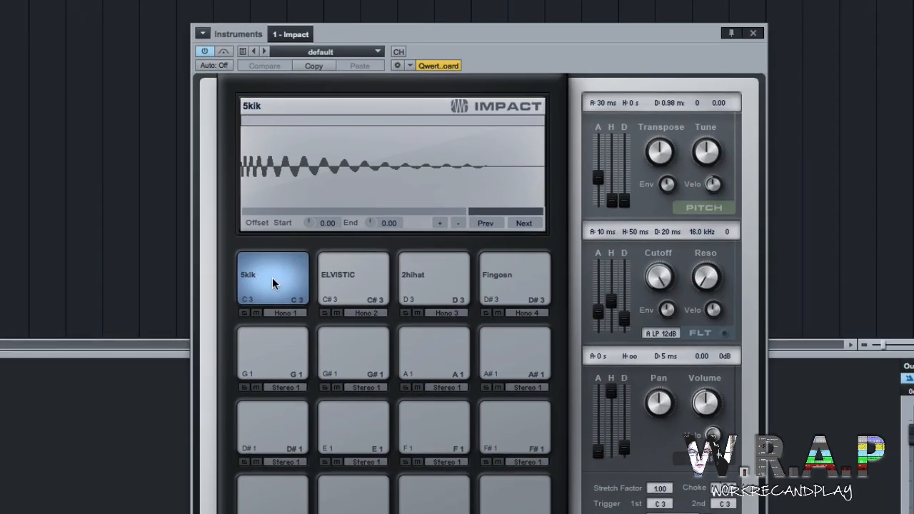
right_click(272, 277)
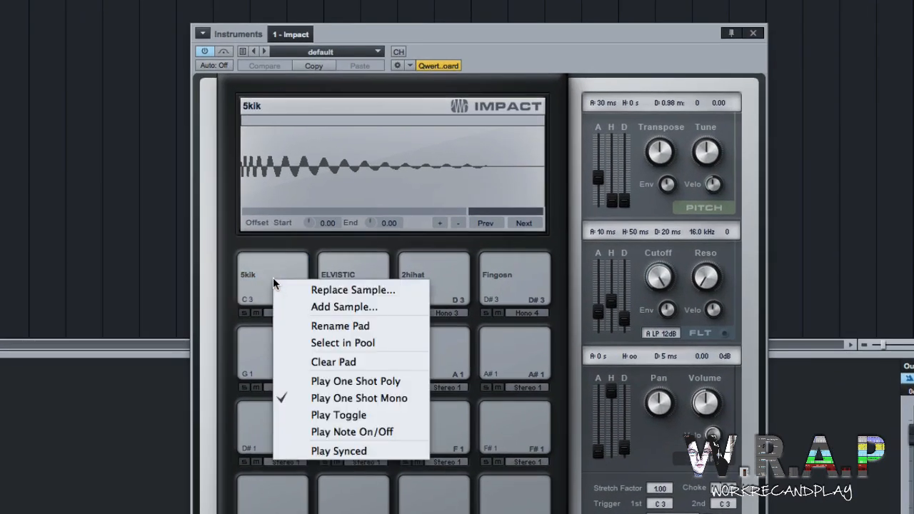
click(305, 325)
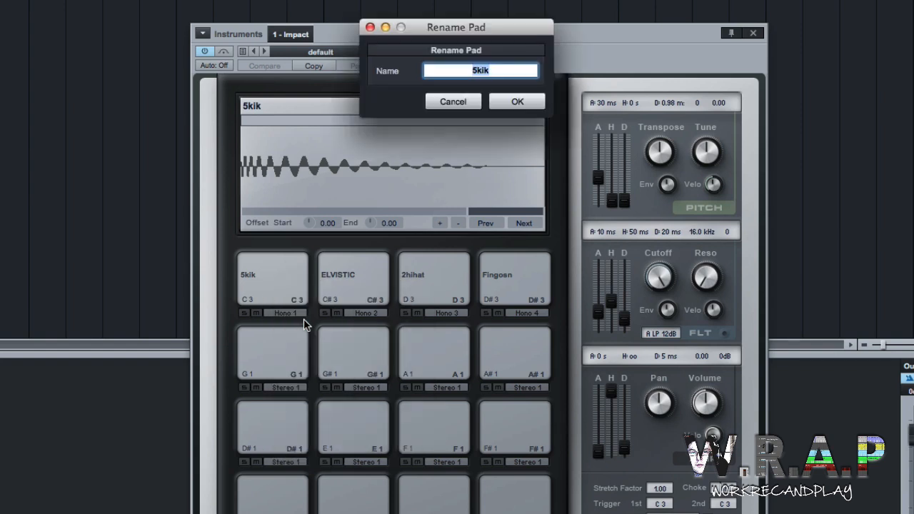
text(Kick)
key(Return)
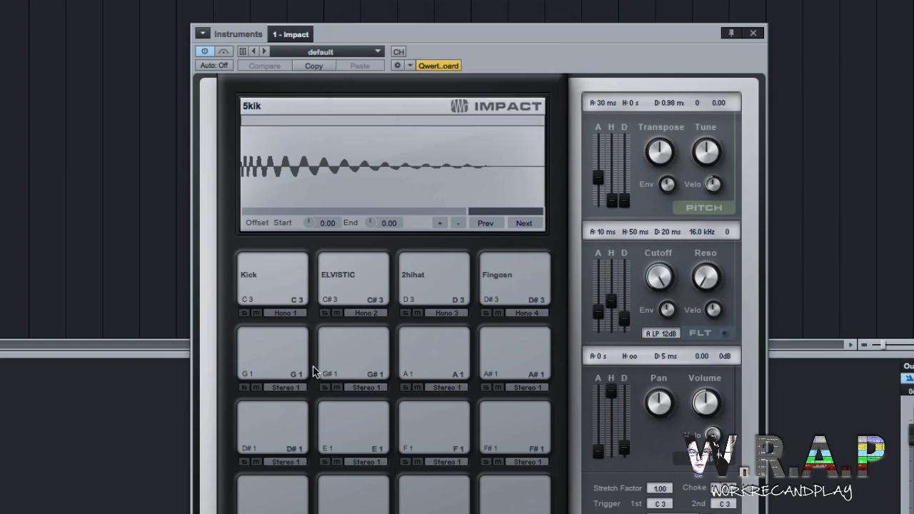
Step: Rename the ELVISTIC pad as Clap
click(348, 278)
right_click(350, 283)
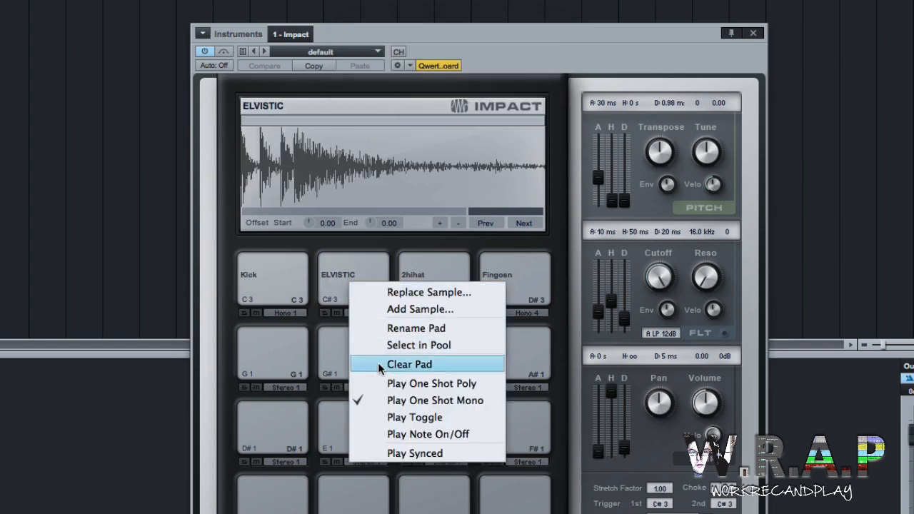
click(397, 330)
text(Clap)
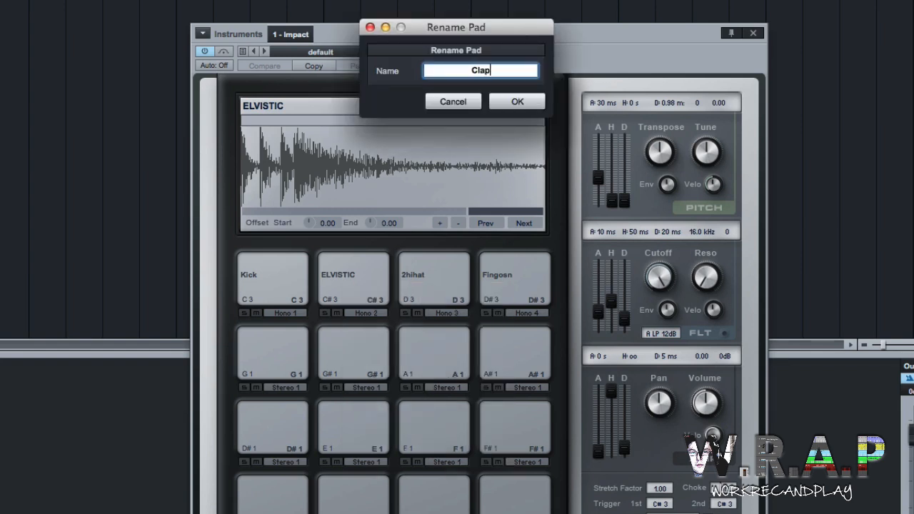
key(Return)
Step: Rename the 2hihat pad as HiHat
click(430, 263)
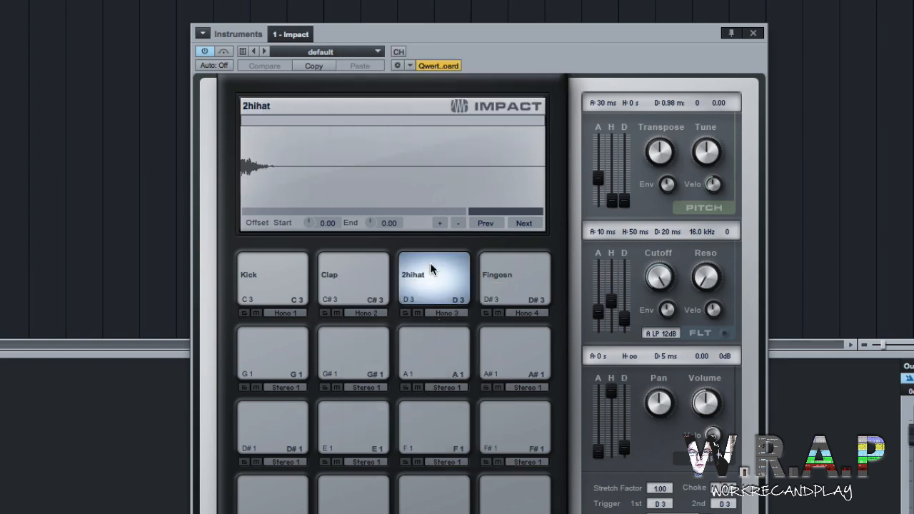
right_click(430, 263)
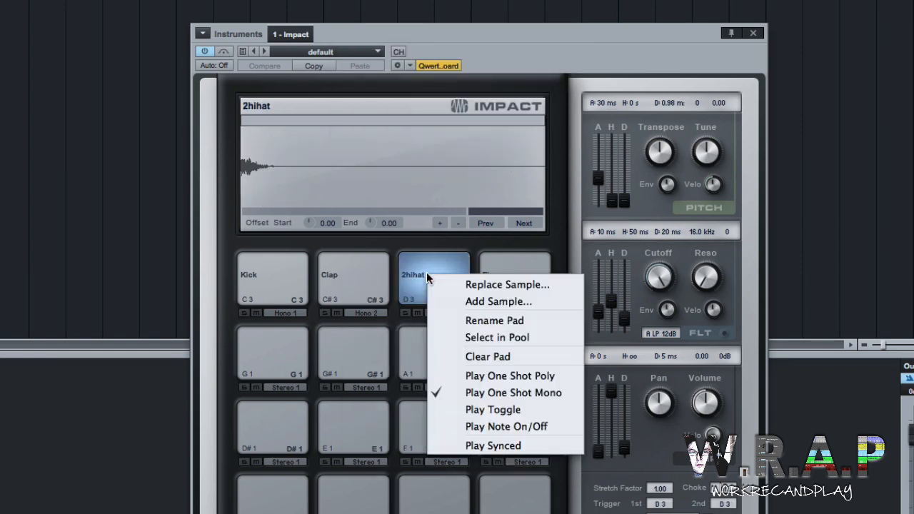
click(458, 321)
text(HiHat)
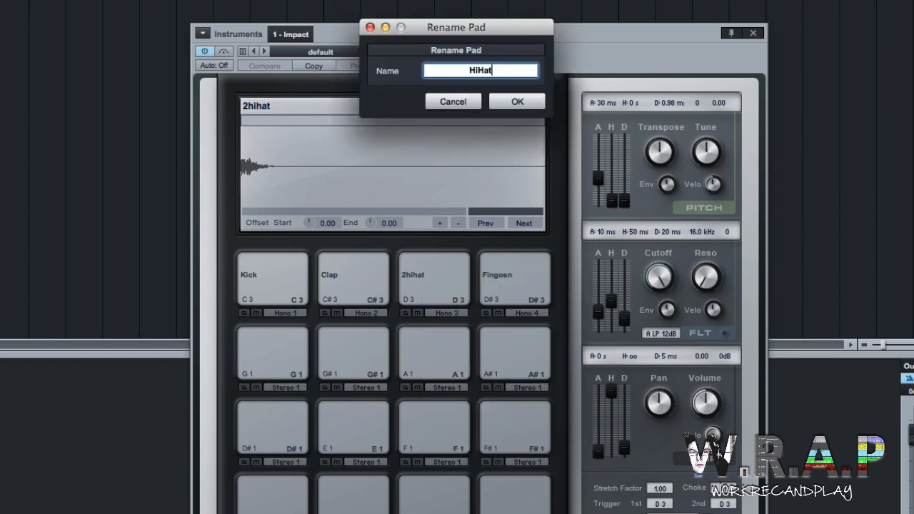
key(Return)
Step: Rename the Fingosn pad as Finger Snap
click(526, 289)
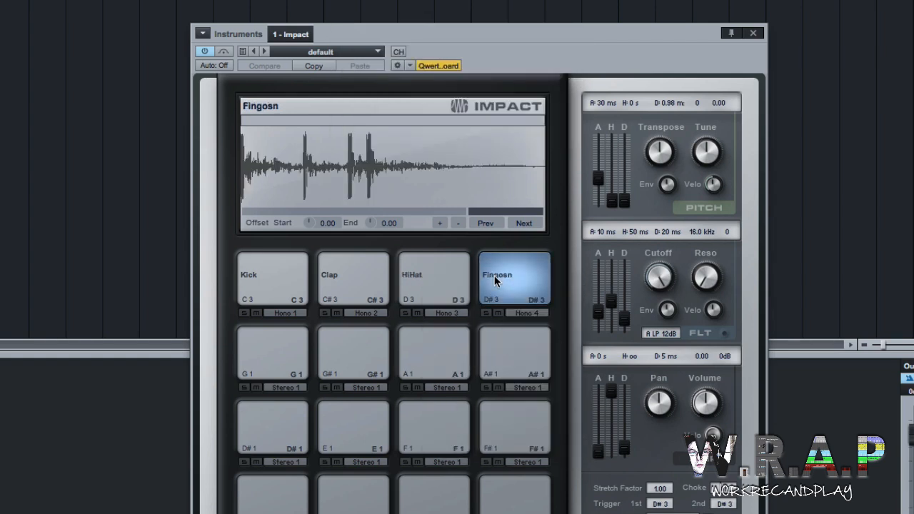
right_click(496, 279)
click(527, 322)
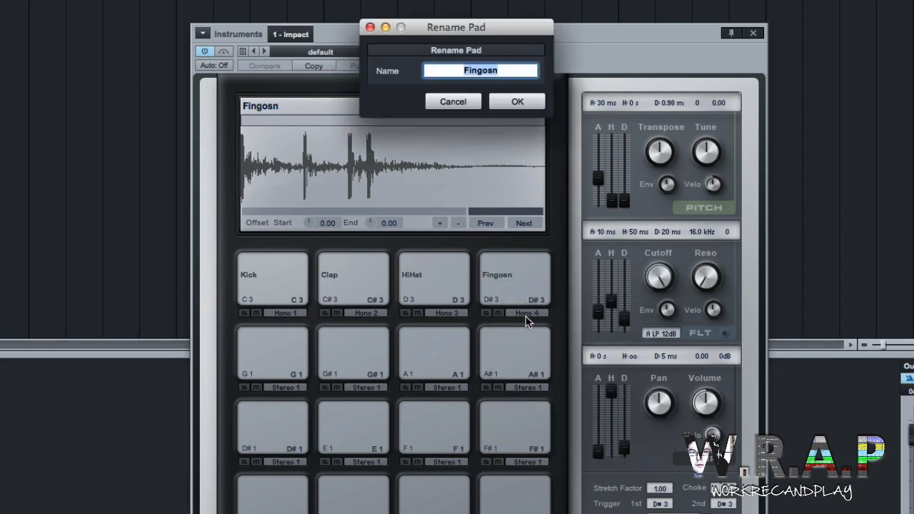
text(Finger Snap)
key(Return)
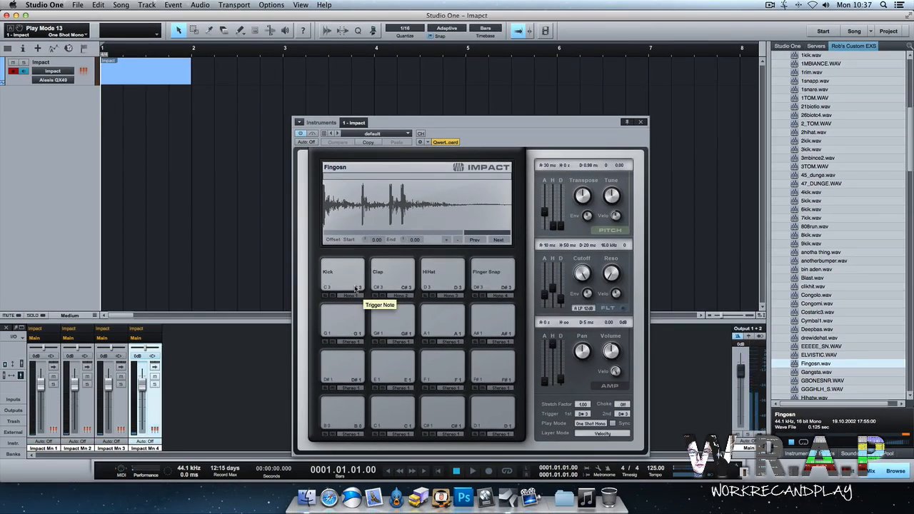
Step: Play the Kick, Clap, HiHat and Finger Snap pads to audition the renamed kit and examine each pad's waveform
click(337, 278)
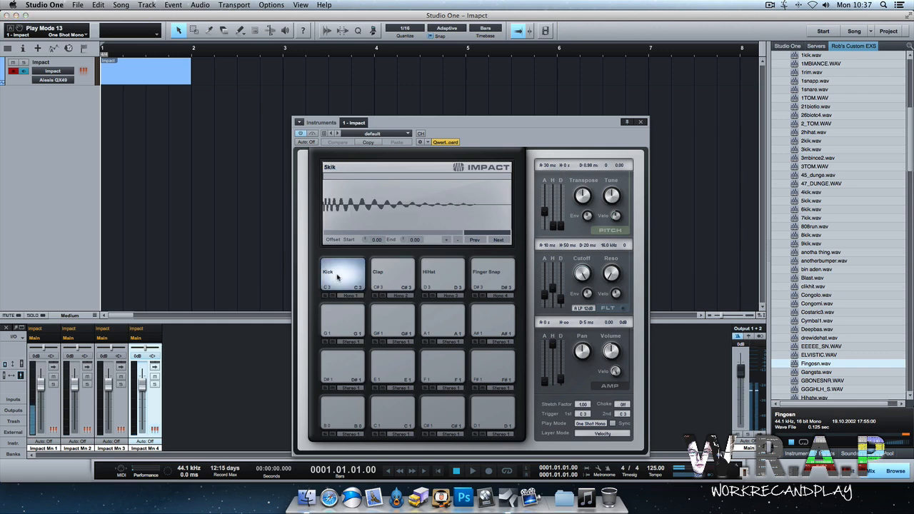
click(392, 278)
click(447, 279)
click(480, 279)
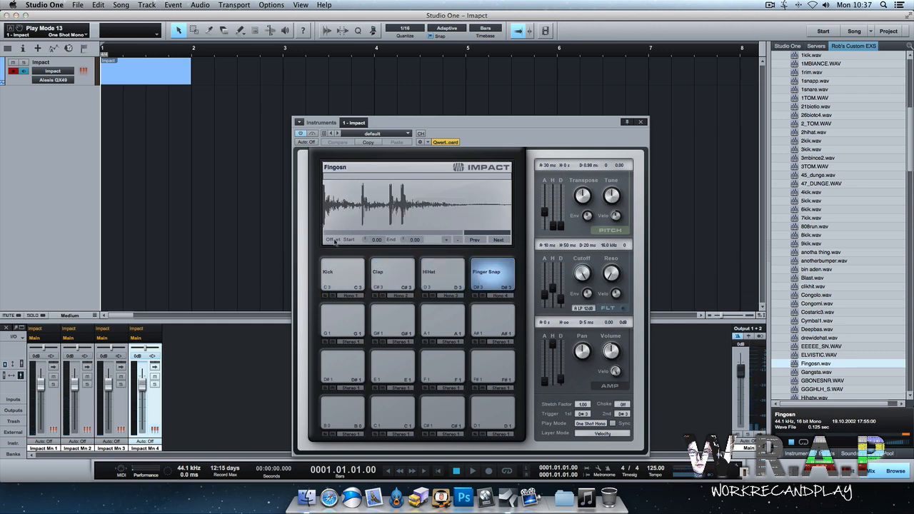
click(344, 276)
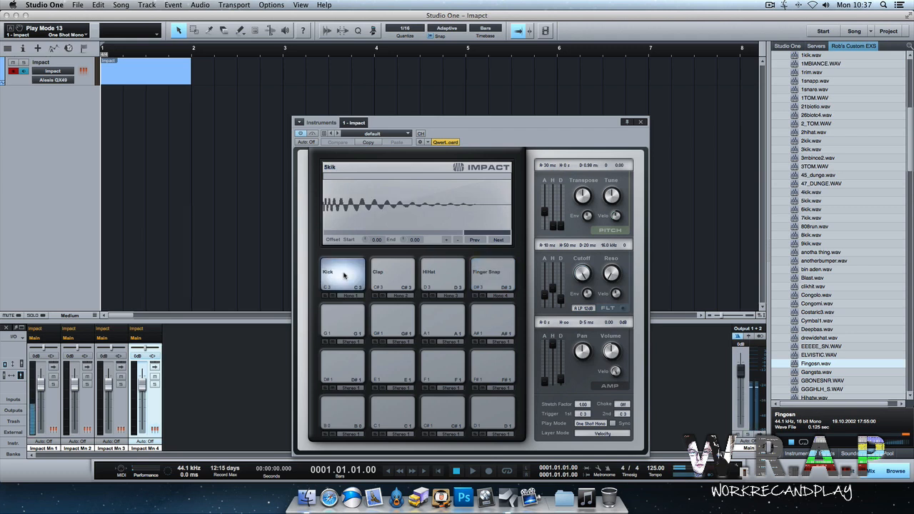
click(398, 273)
click(431, 272)
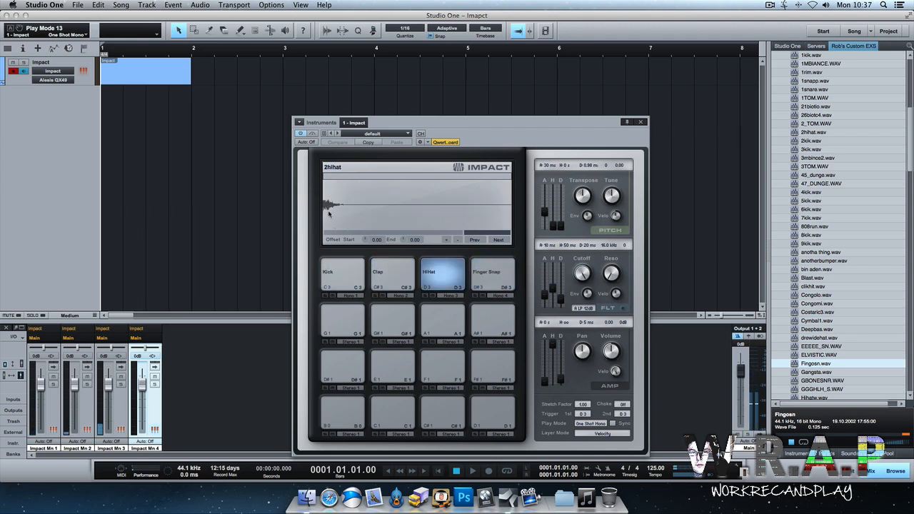
drag(331, 216, 293, 222)
click(338, 275)
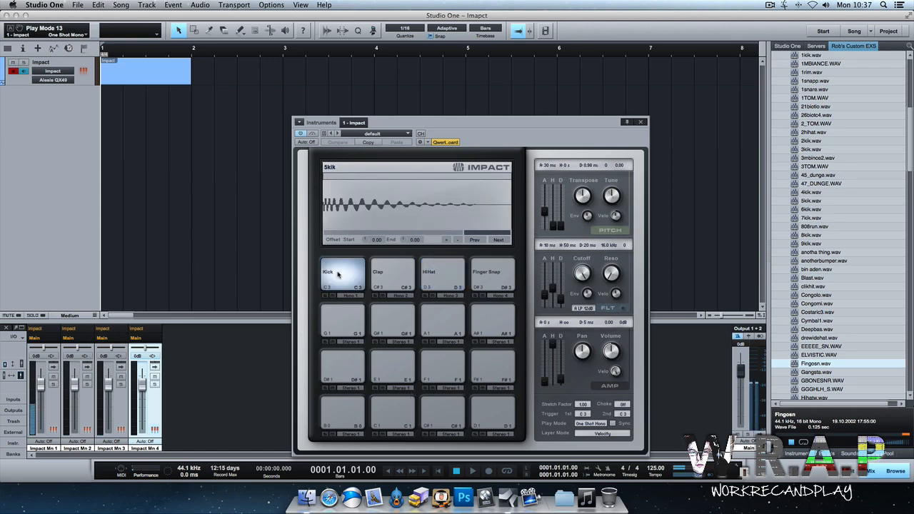
Step: Try trimming the Clap pad's sample end to about its midpoint and restore the full length
click(388, 274)
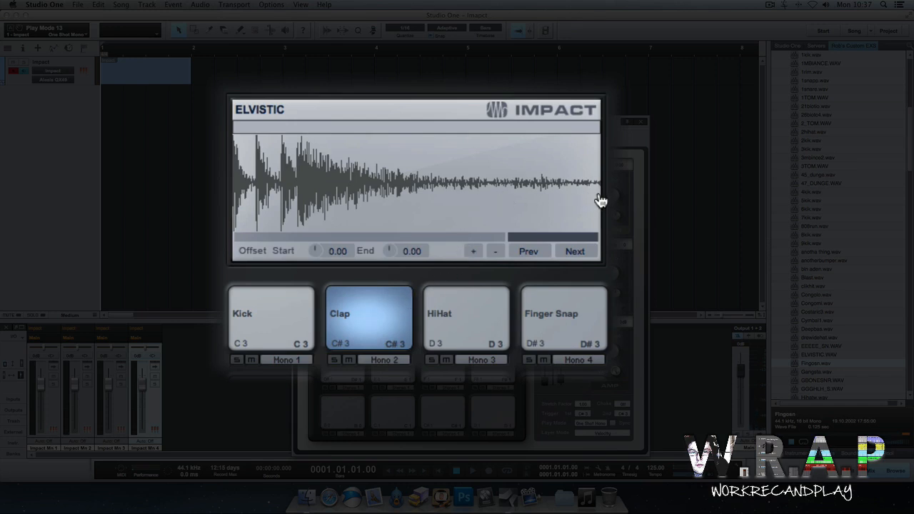
drag(600, 202, 435, 209)
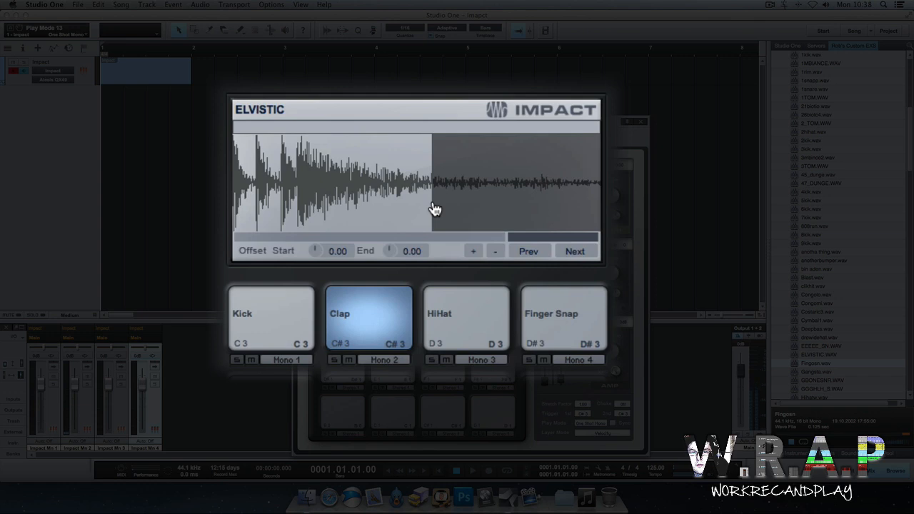
mouse_move(435, 209)
mouse_down()
mouse_move(258, 232)
mouse_move(600, 232)
mouse_up()
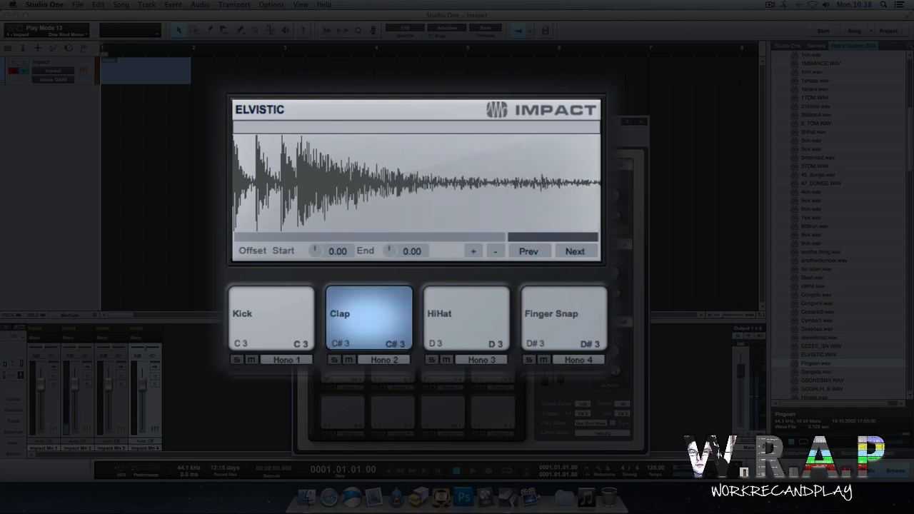
Step: Try trimming the Finger Snap pad's sample end to just before its third peak and restore the full length
click(464, 315)
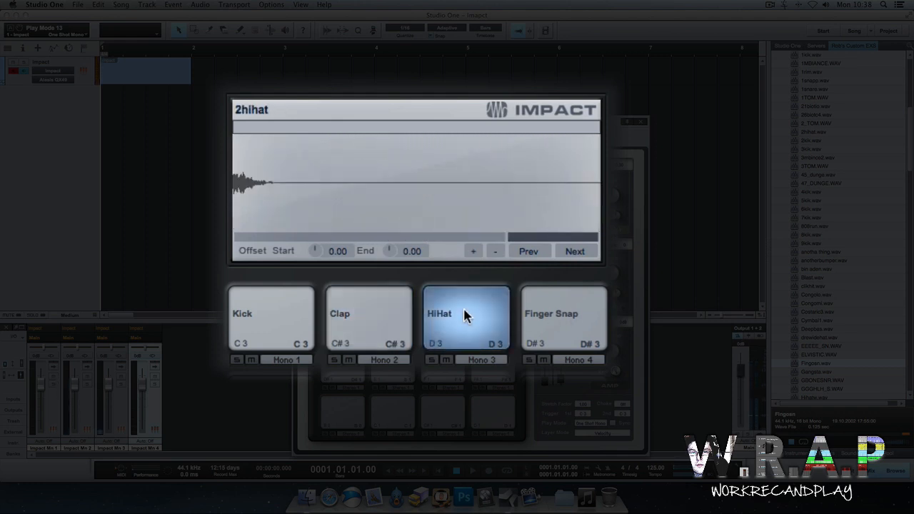
click(551, 317)
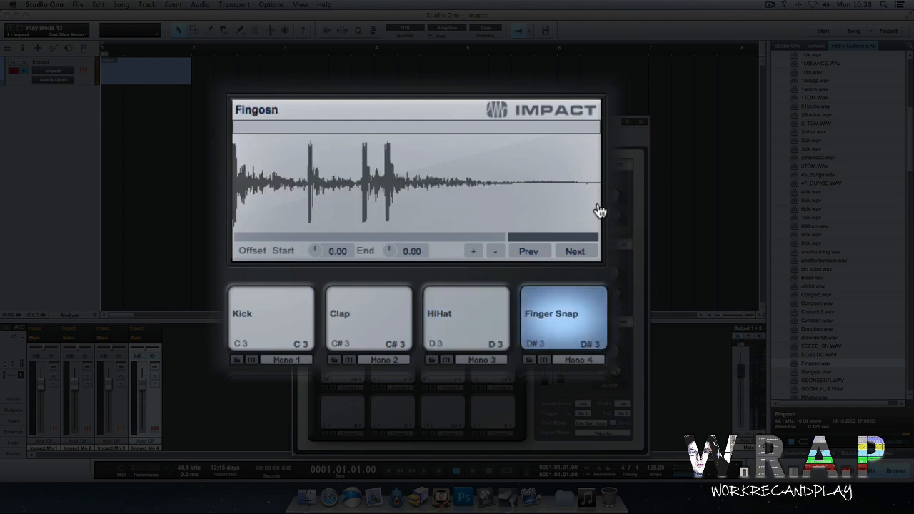
drag(600, 212, 467, 217)
drag(427, 218, 361, 217)
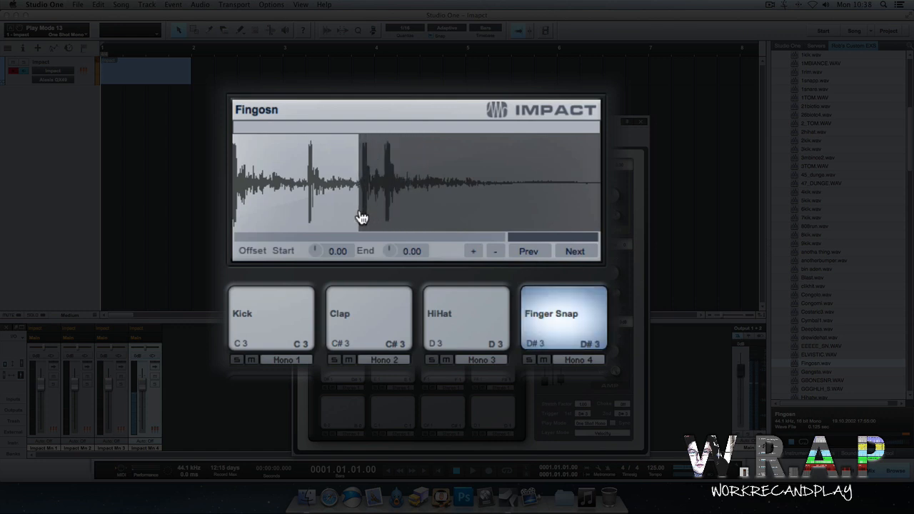
drag(362, 218, 599, 214)
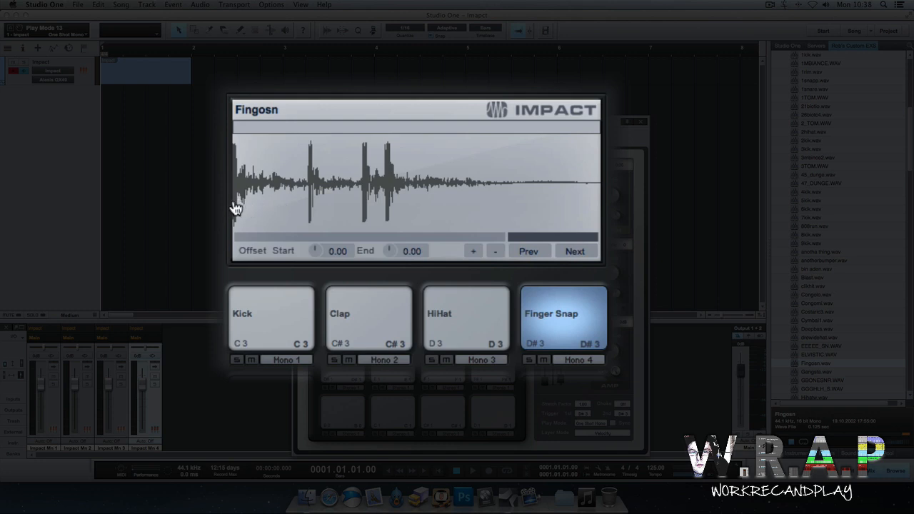
mouse_move(236, 208)
mouse_down()
mouse_move(369, 210)
mouse_move(308, 225)
mouse_move(229, 221)
mouse_up()
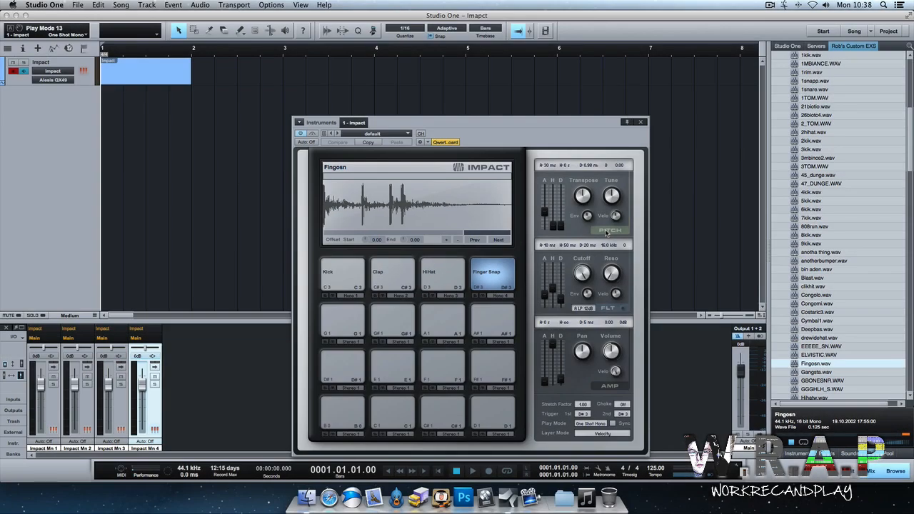
Step: Play the Kick, Clap, HiHat and Finger Snap pads to check their samples at full length
click(354, 273)
click(390, 275)
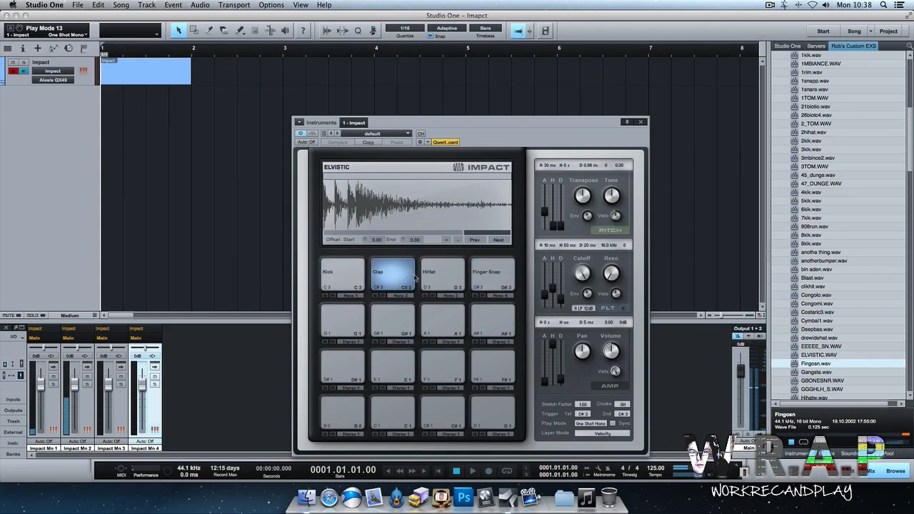
click(441, 275)
click(478, 273)
click(342, 275)
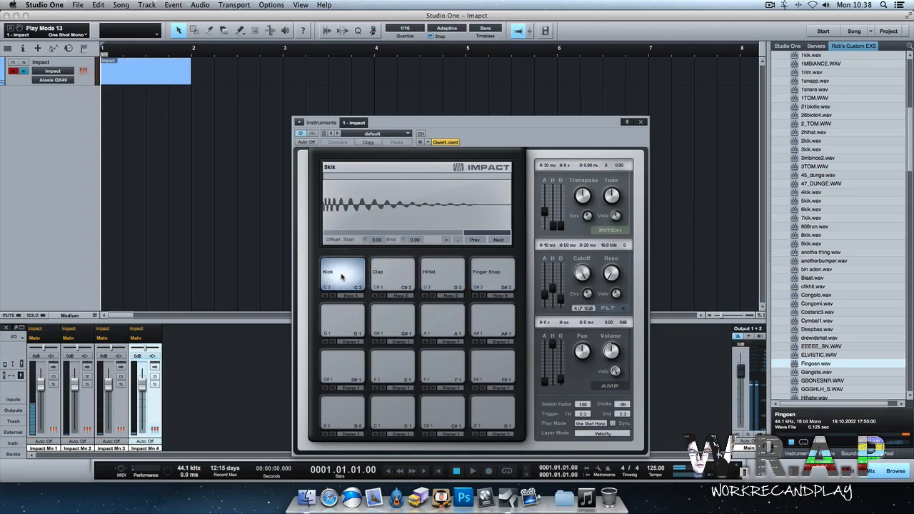
click(389, 273)
click(349, 277)
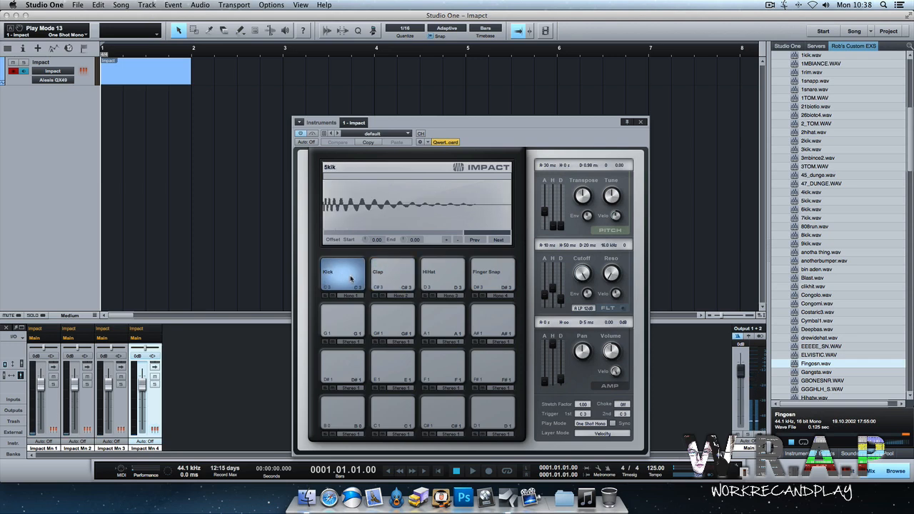
Step: Move the Impact window closer to the sample browser and load Costaric3.wav onto the empty G 1 pad
drag(563, 125, 668, 77)
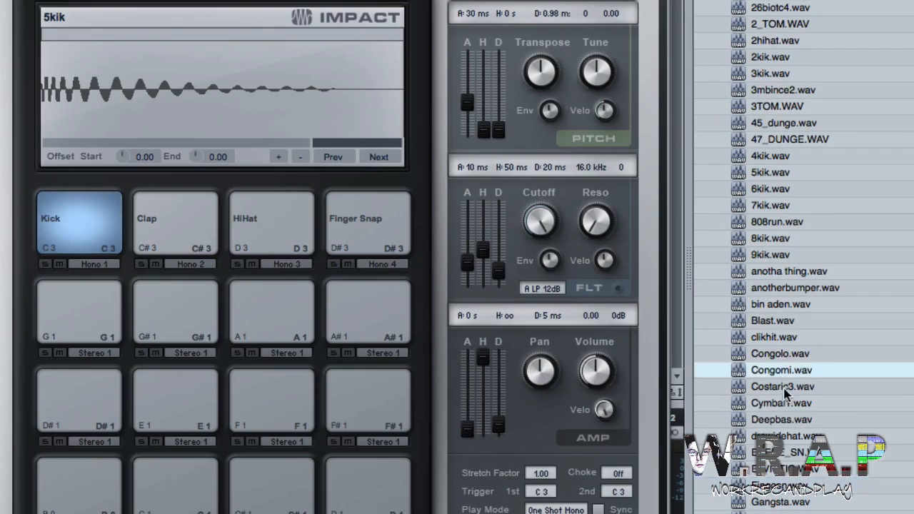
click(784, 390)
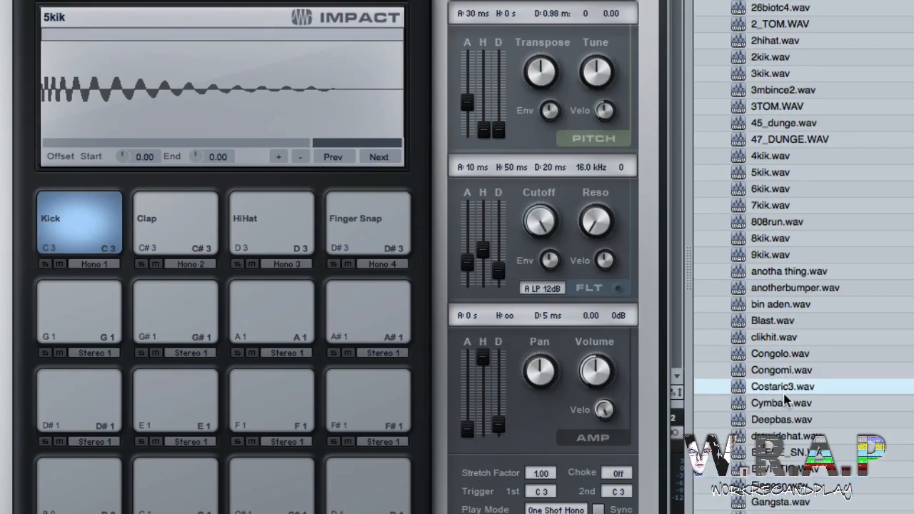
drag(783, 392, 54, 307)
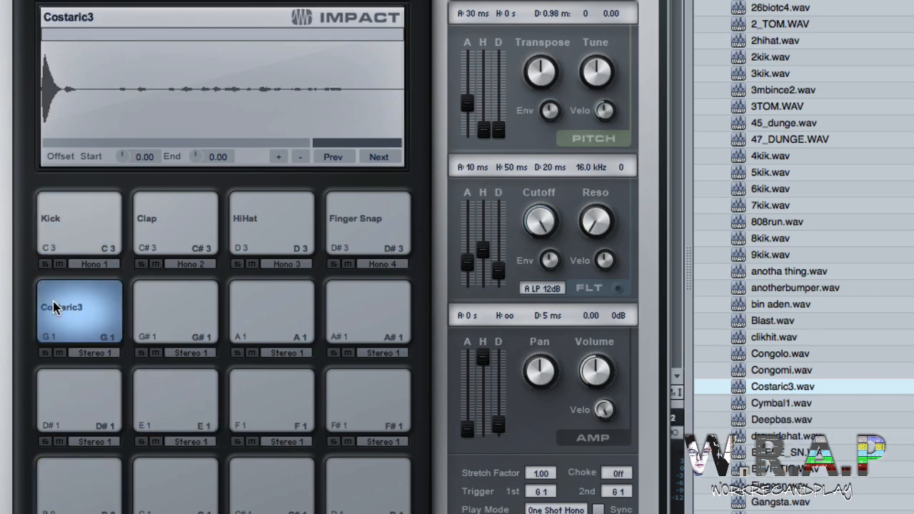
Step: Step the G 1 pad forward through the browser's samples to GBONESNR and clear the pad
click(376, 158)
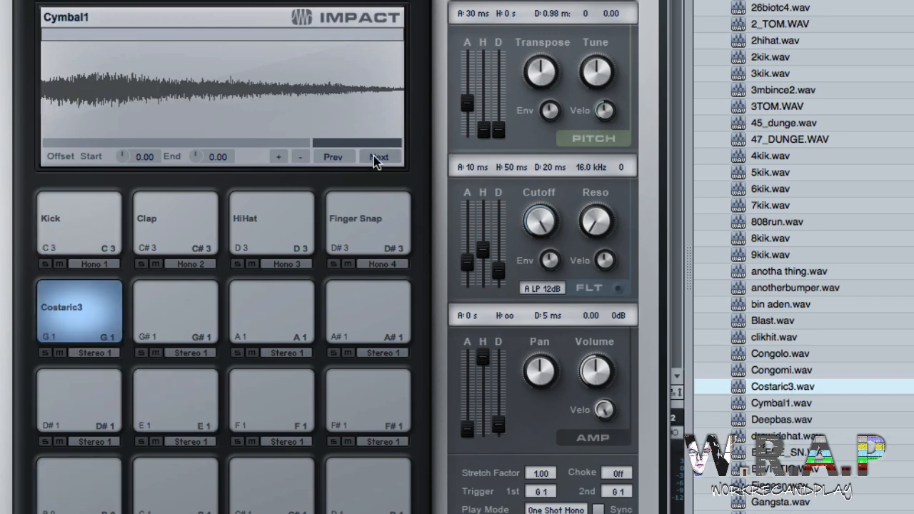
click(375, 159)
click(376, 158)
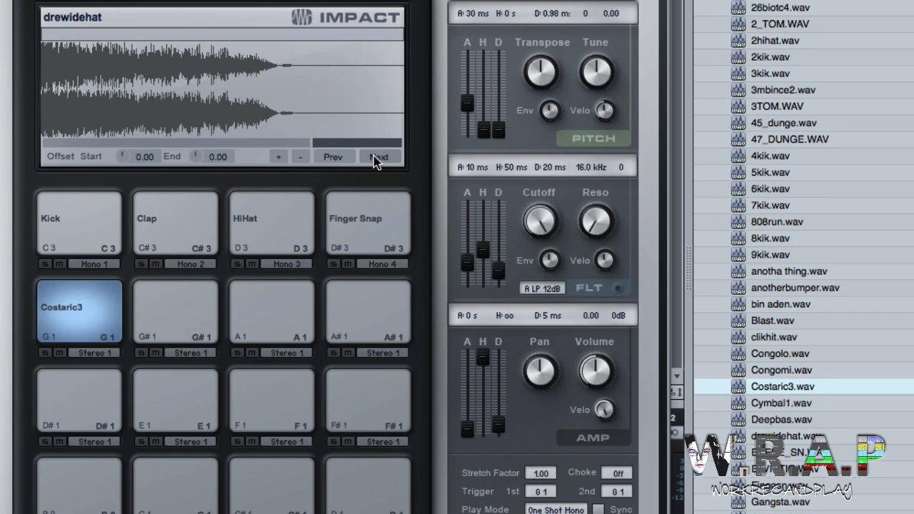
click(375, 159)
click(375, 159)
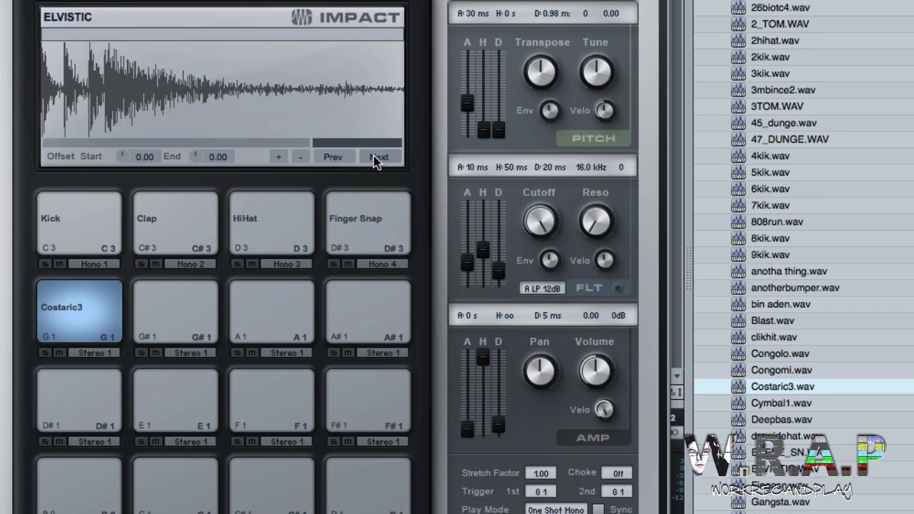
click(375, 158)
click(375, 158)
click(376, 158)
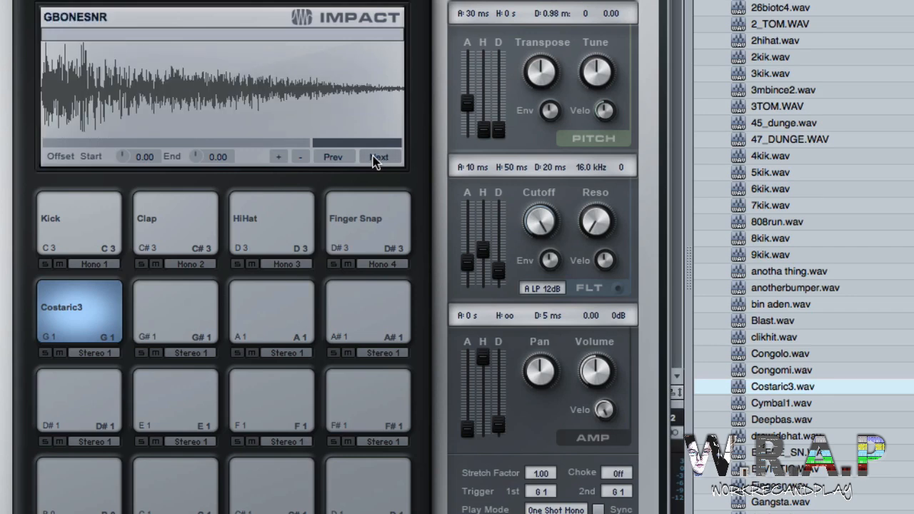
right_click(103, 297)
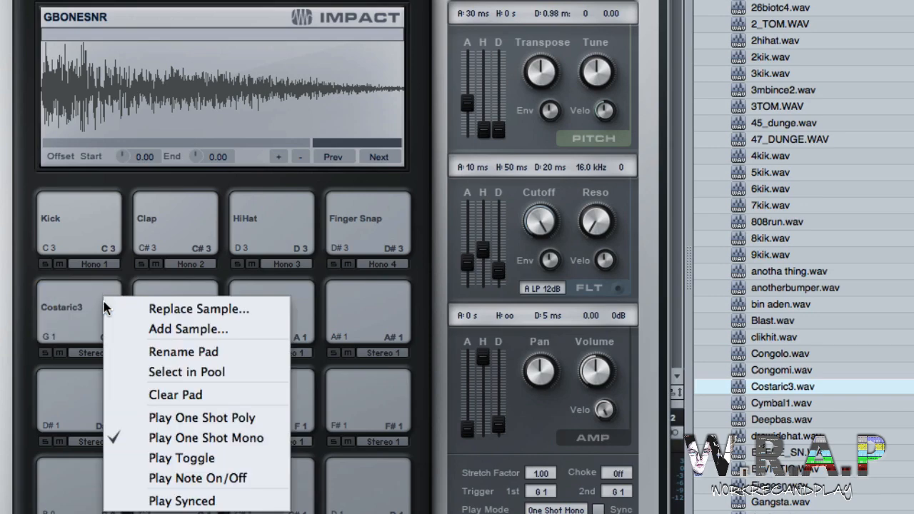
click(123, 397)
Step: Audition the four named pads again, from Kick to Finger Snap and back to Clap
click(77, 214)
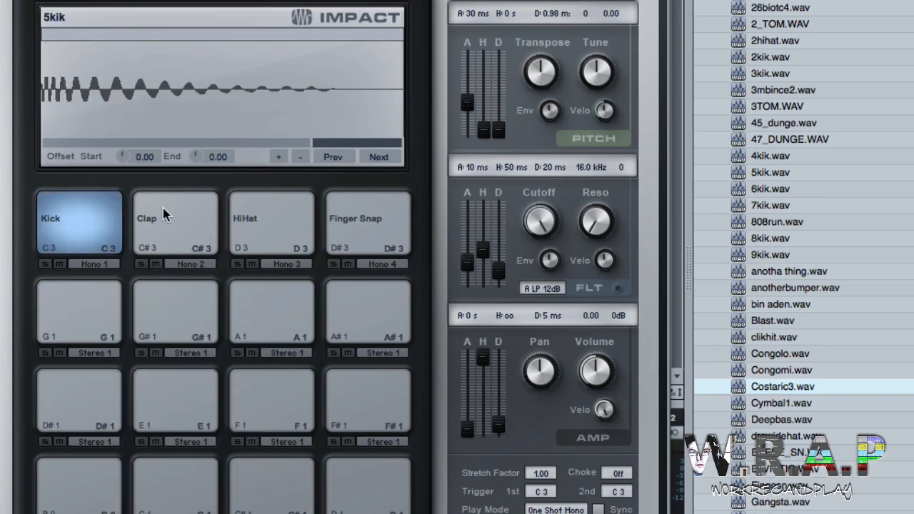
click(197, 213)
click(292, 223)
click(551, 229)
click(580, 230)
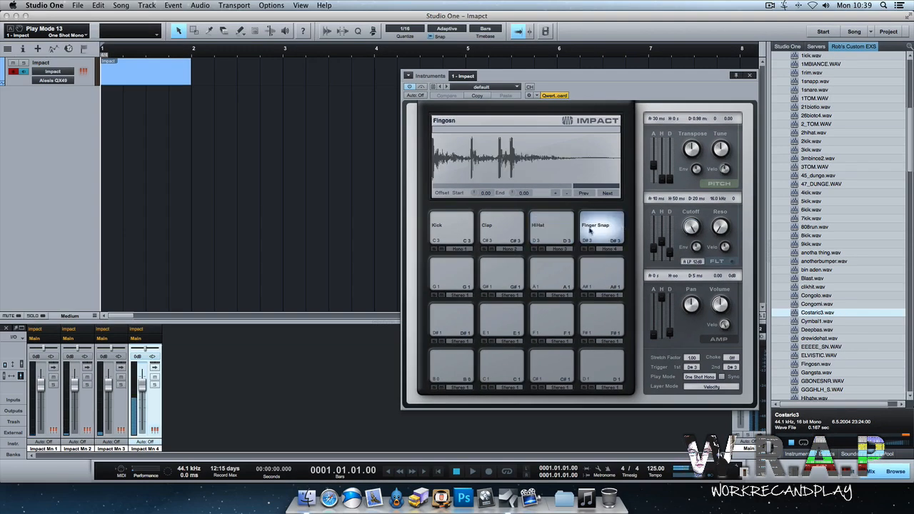
click(547, 230)
click(586, 231)
click(531, 234)
click(497, 230)
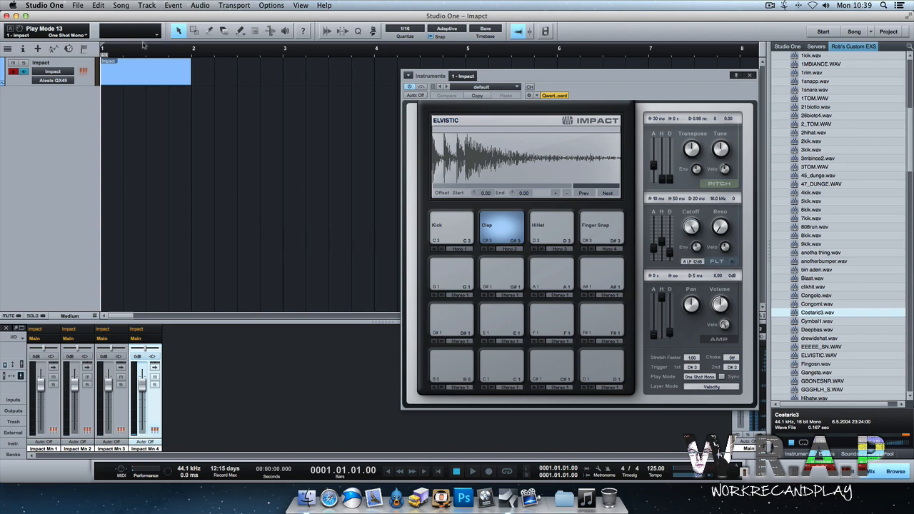
Step: Delete the existing instrument part from the Impact track
click(146, 81)
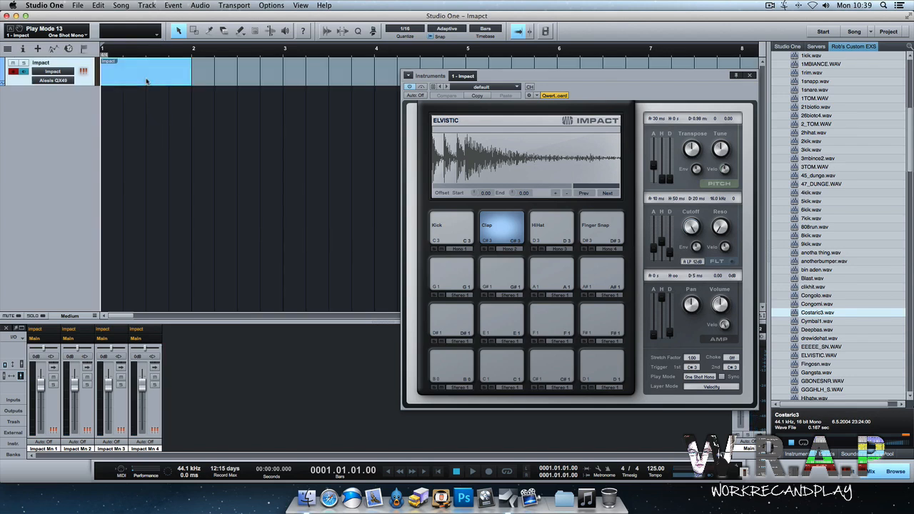
click(191, 155)
click(164, 79)
key(Delete)
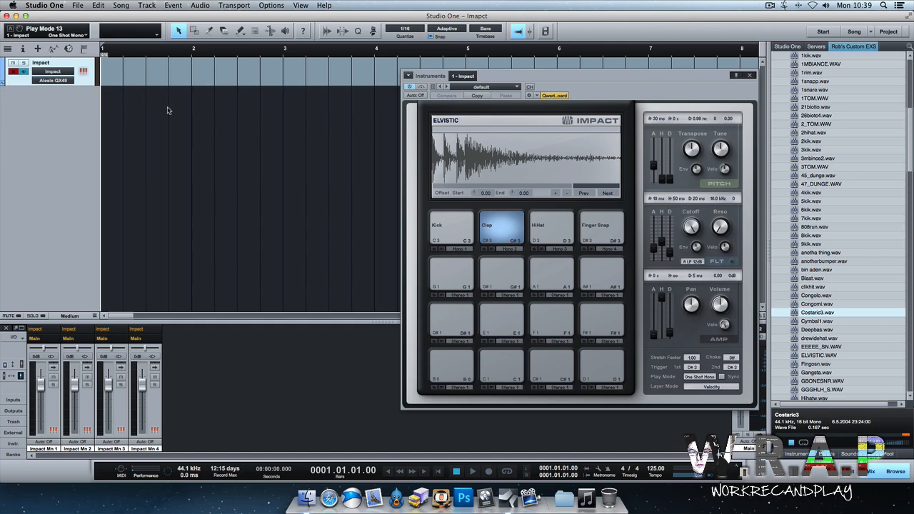
Step: Create an empty one-bar part on the Impact track and open it in the editor's drum view
double_click(138, 77)
double_click(138, 77)
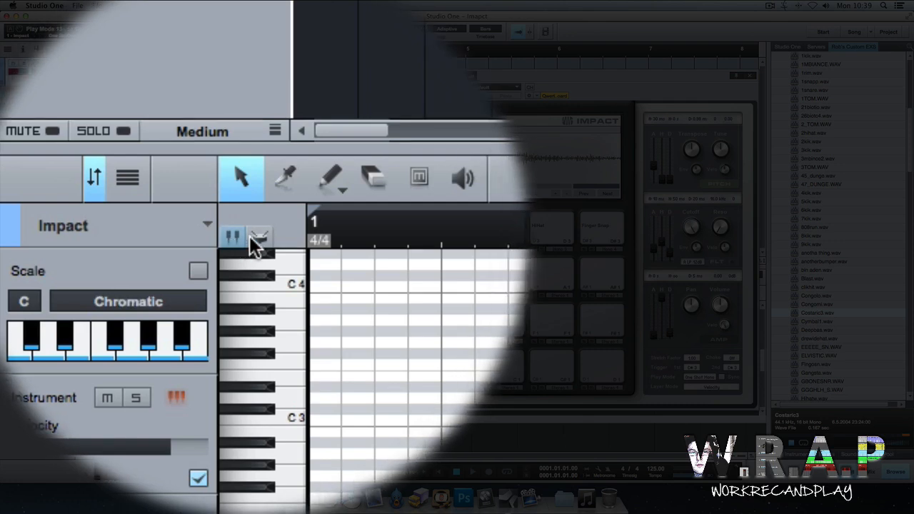
click(259, 239)
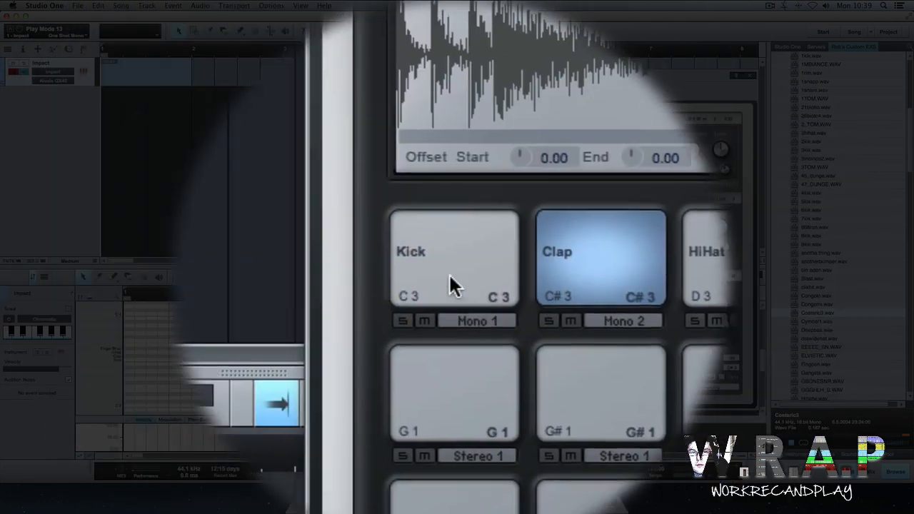
Step: Play the pads from Kick to Finger Snap and compare their names with the editor's drum lanes
click(451, 274)
click(500, 274)
click(545, 280)
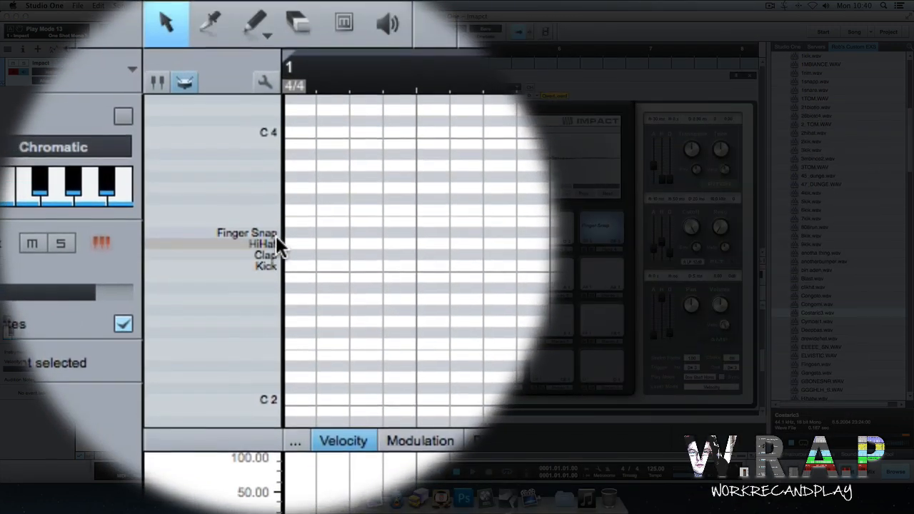
Step: Enlarge the note editor and zoom in vertically on the Kick, Clap, HiHat and Finger Snap lanes
key(shift+e)
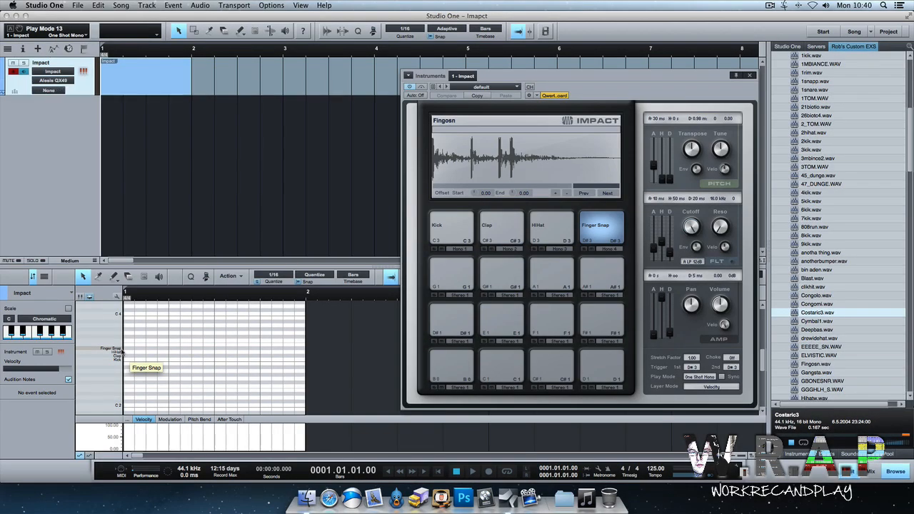
key(shift+w)
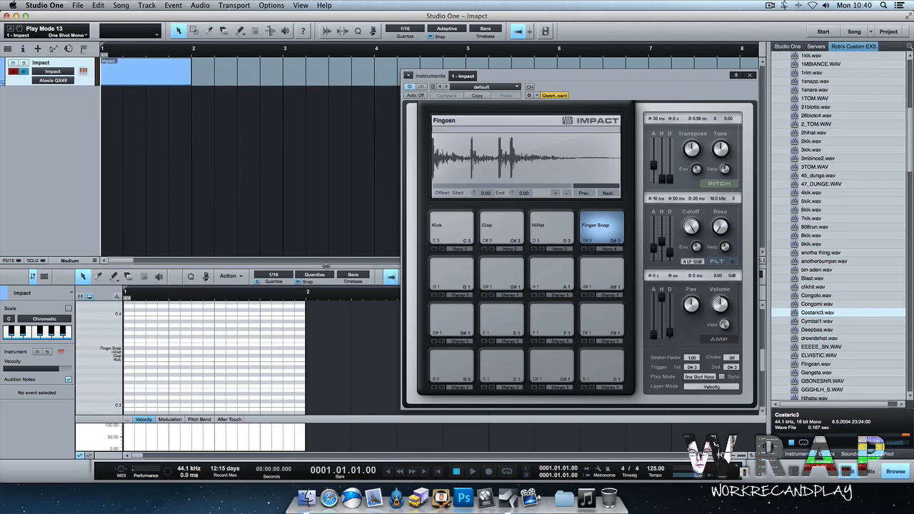
drag(329, 265, 321, 130)
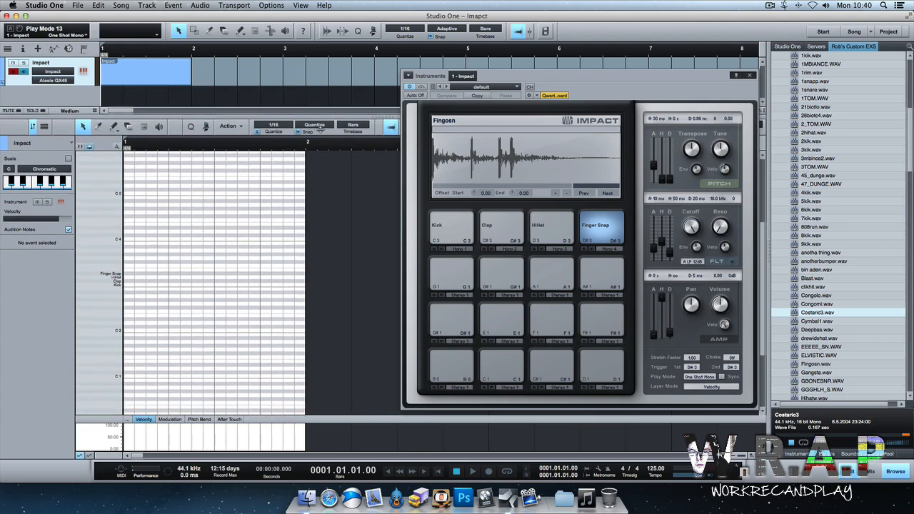
scroll(160, 293, up, 6)
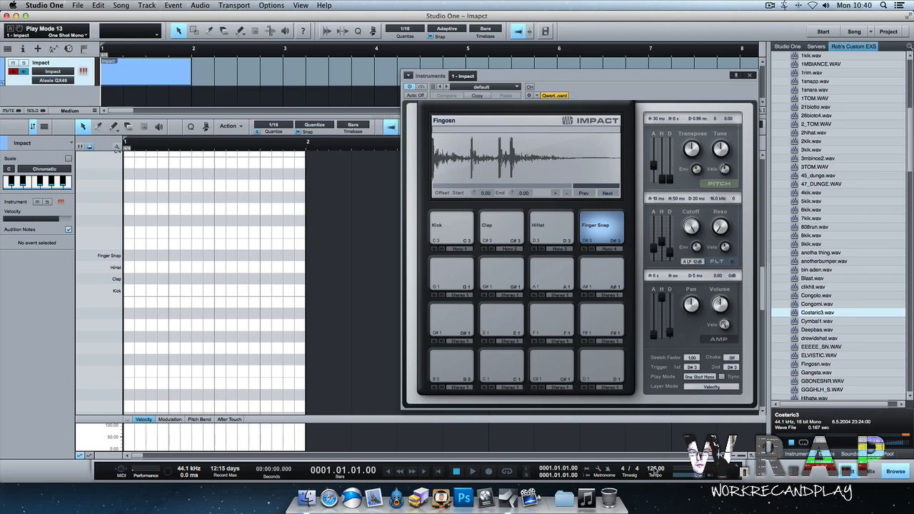
Step: Loop playback over the one-bar Impact part with the metronome on
key(space)
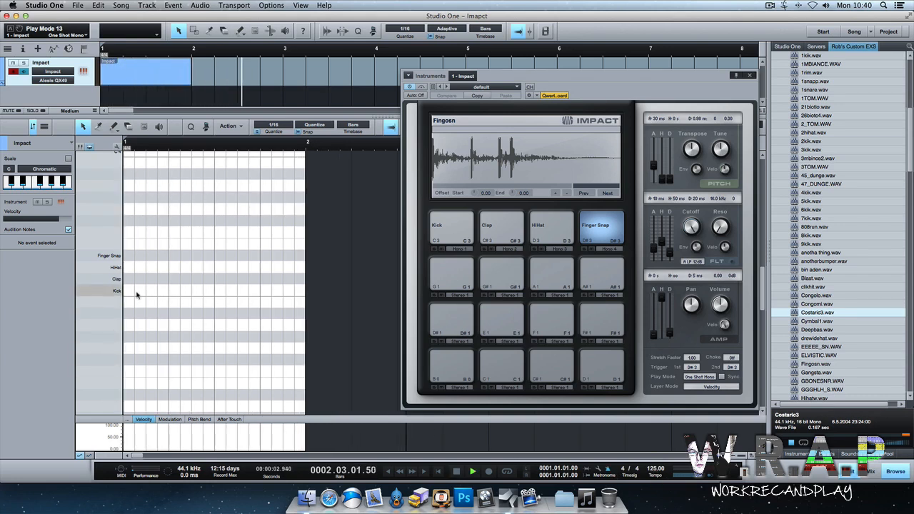
key(space)
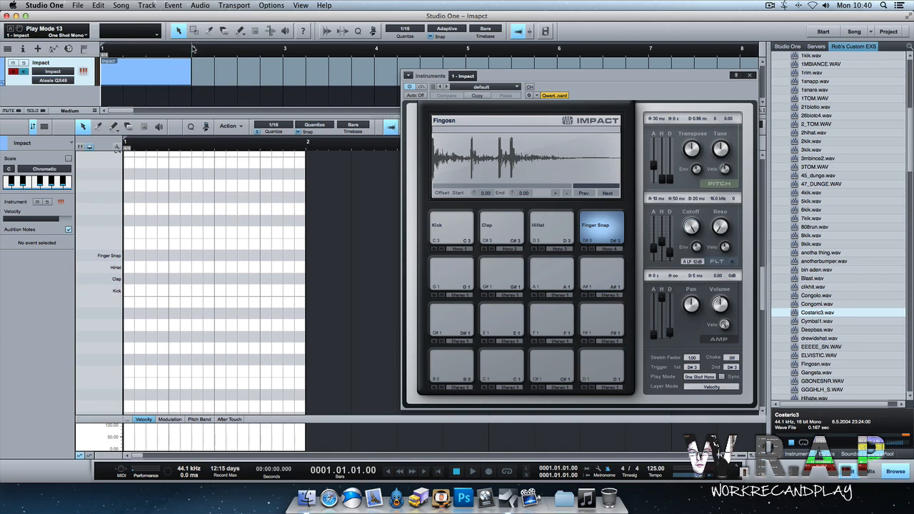
key(p)
key(space)
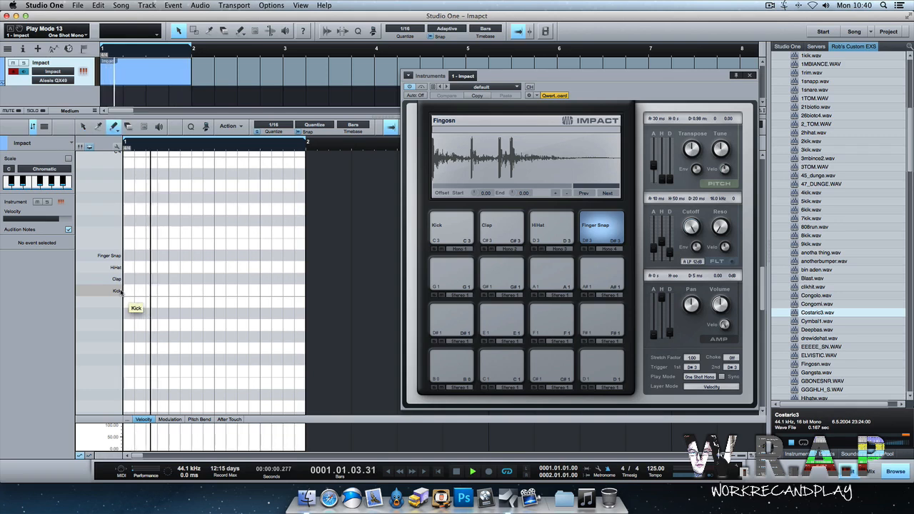
Step: Draw sixteenth-note kicks at 1.1.1, 1.2.3 and 1.3.3 in the Kick lane while the loop plays
super+click(130, 291)
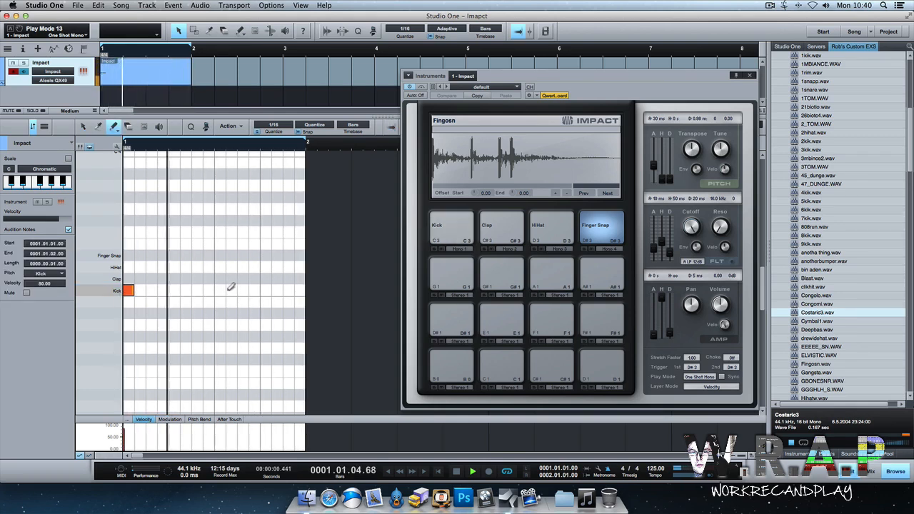
click(220, 290)
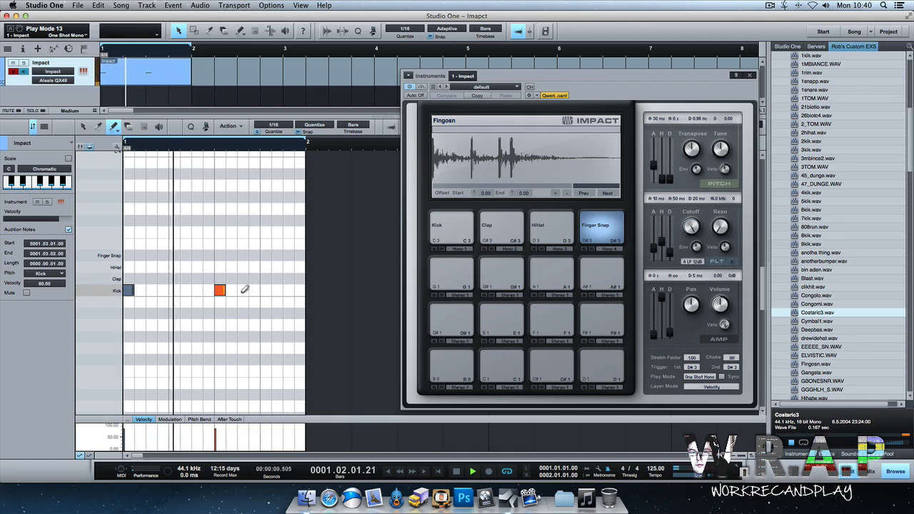
drag(215, 288, 204, 288)
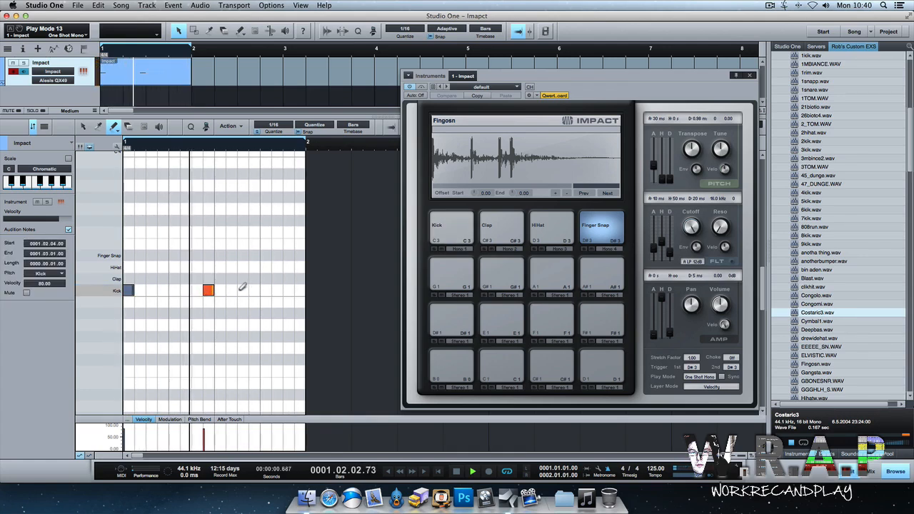
click(197, 289)
drag(200, 288, 199, 289)
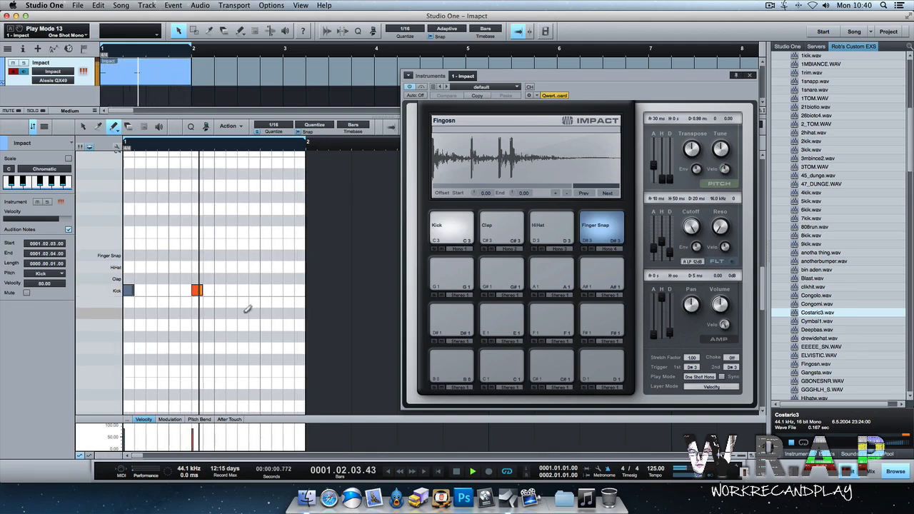
click(241, 288)
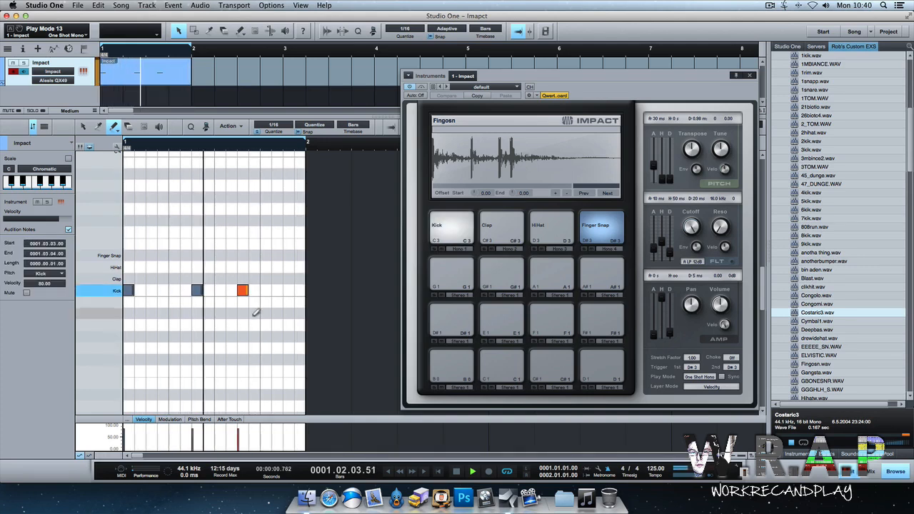
Step: Add sixteenth-note claps on beats 2 and 4 in the Clap lane
click(163, 278)
drag(164, 278, 176, 278)
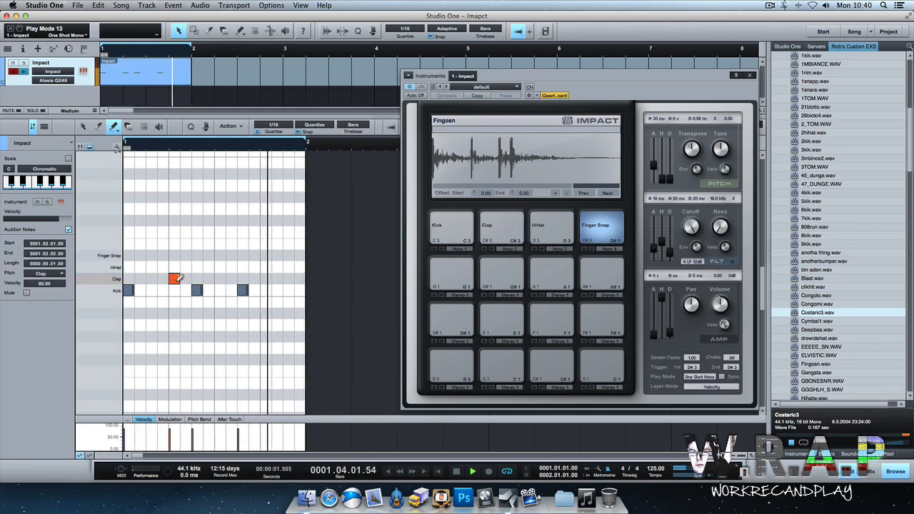
click(265, 278)
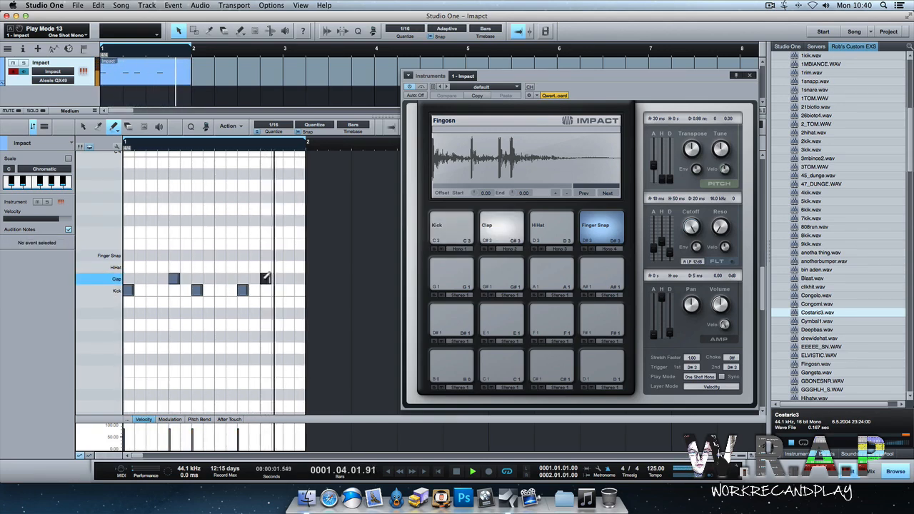
Step: Draw eight consecutive sixteenth-note hi-hats across the first half of the bar in the HiHat lane
click(129, 266)
click(141, 266)
click(152, 266)
click(163, 266)
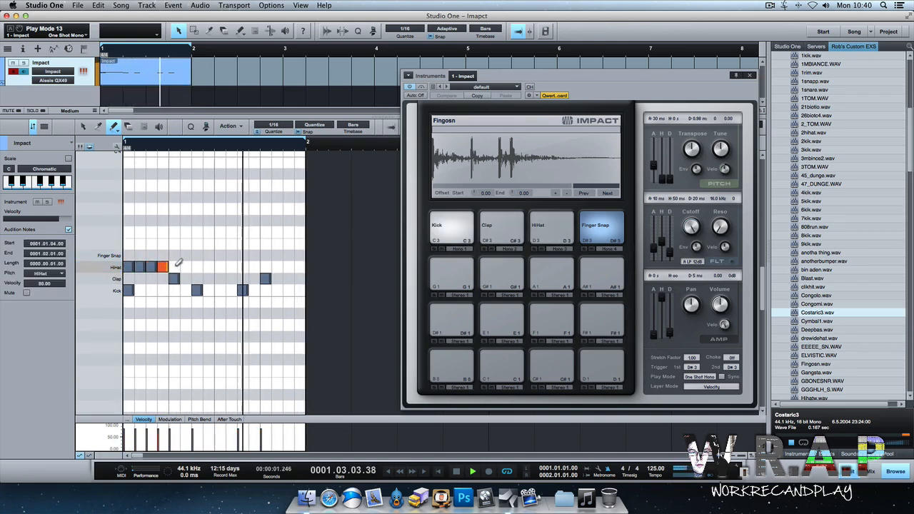
click(175, 266)
click(185, 267)
click(197, 266)
click(208, 267)
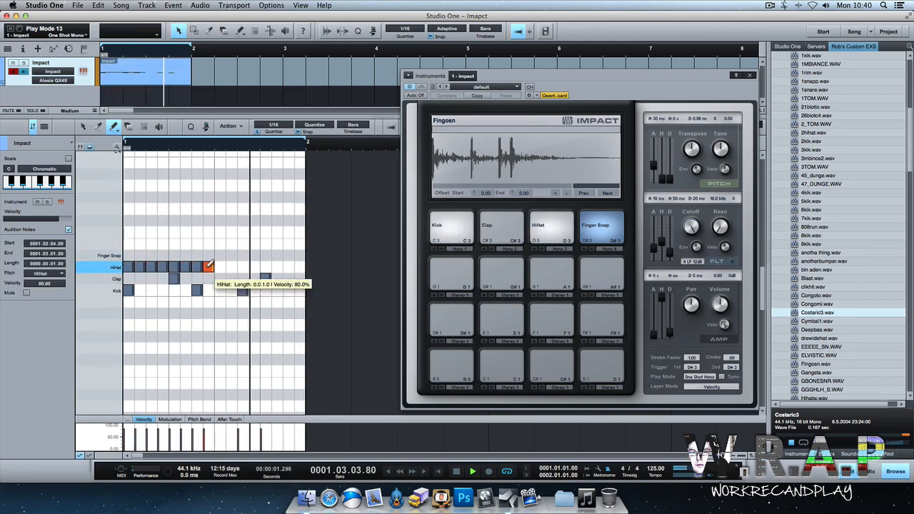
Step: Duplicate the eight hi-hat notes to fill the second half of the bar
key(1)
drag(226, 251, 122, 274)
key(d)
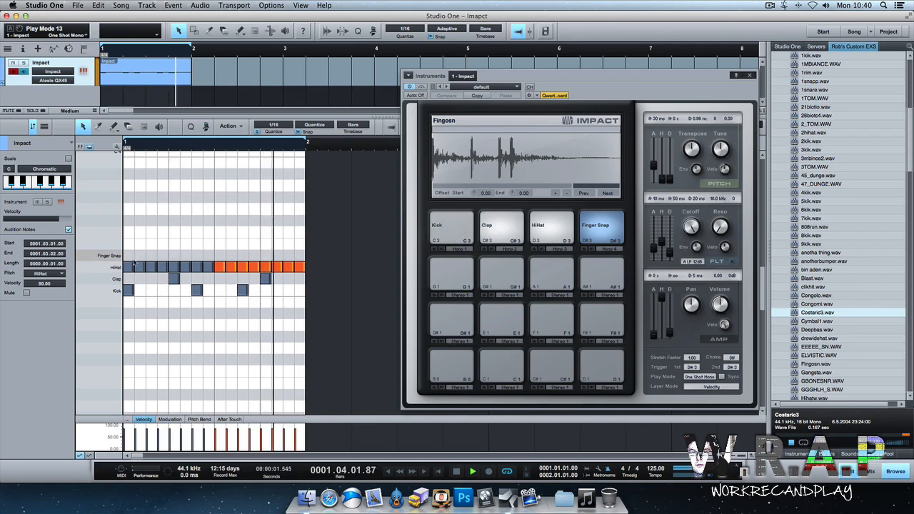
Step: Add finger snaps on beats 2 and 4 to line up with the claps
key(2)
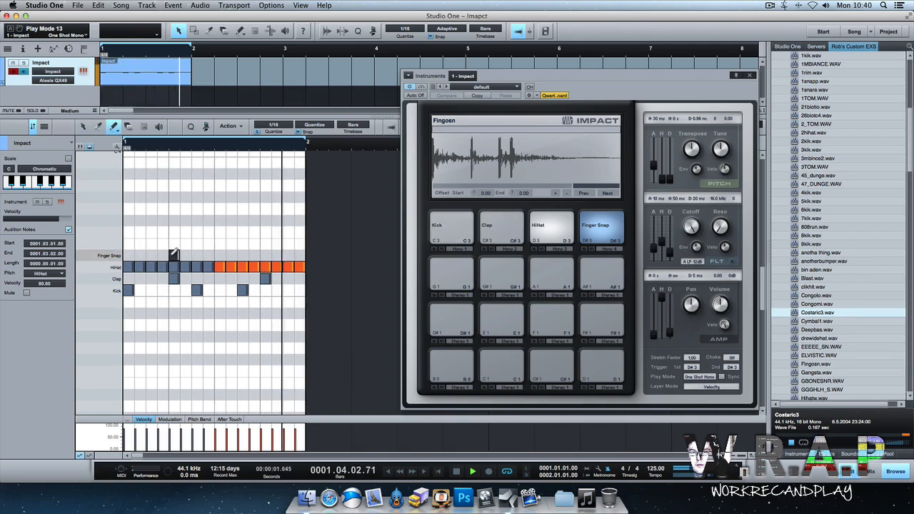
click(173, 255)
click(266, 255)
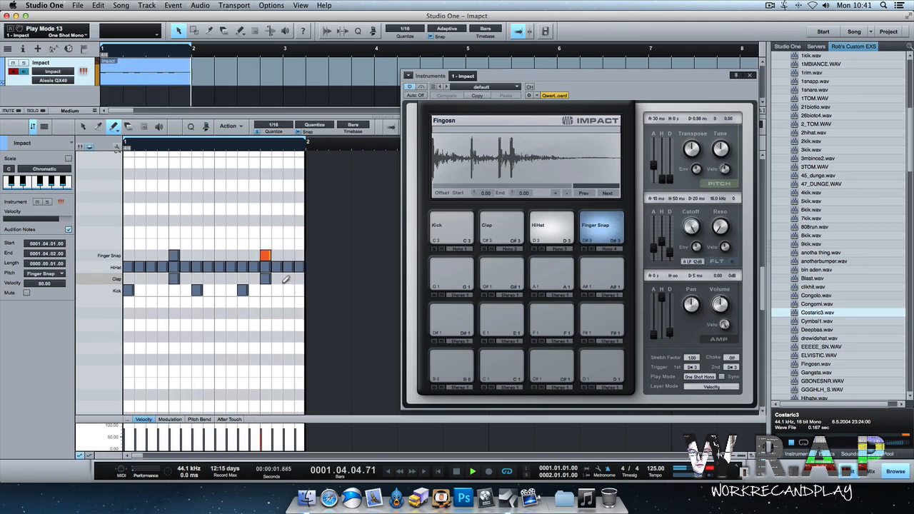
Step: Stop the looped playback and position the Impact window beside the note grid
drag(598, 75, 528, 106)
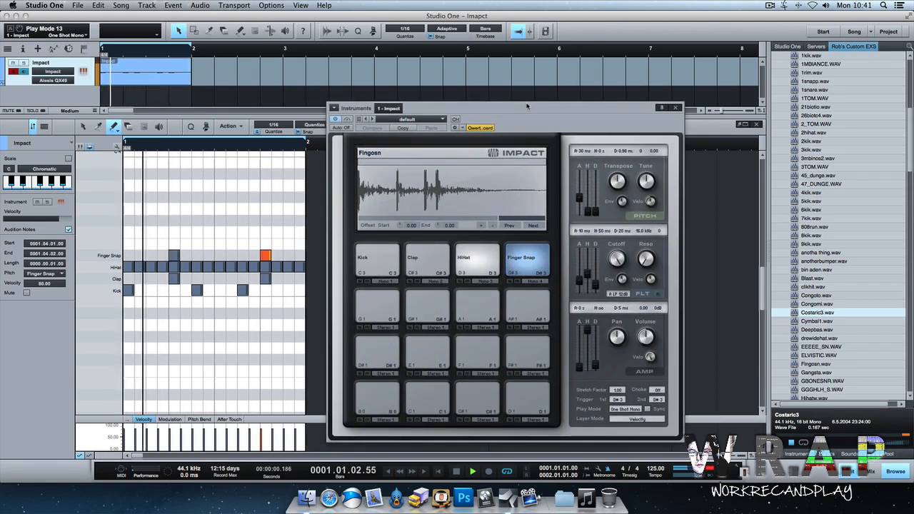
key(space)
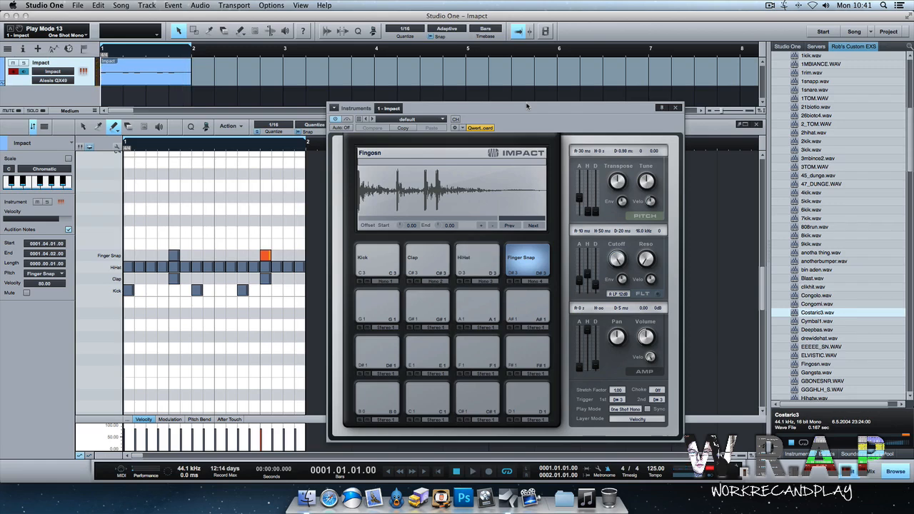
drag(487, 112, 561, 109)
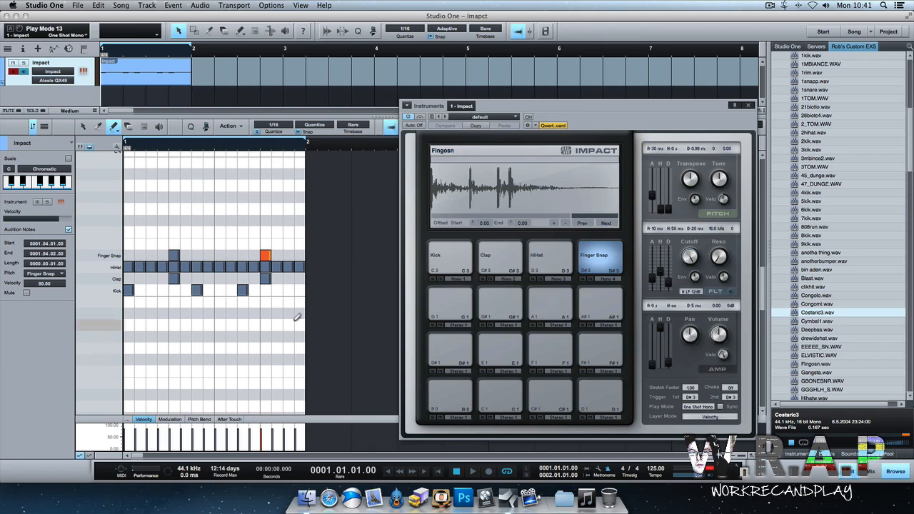
Step: Select all of the beat's notes, zoom the editor to them and move the Impact window clear of the bar
key(1)
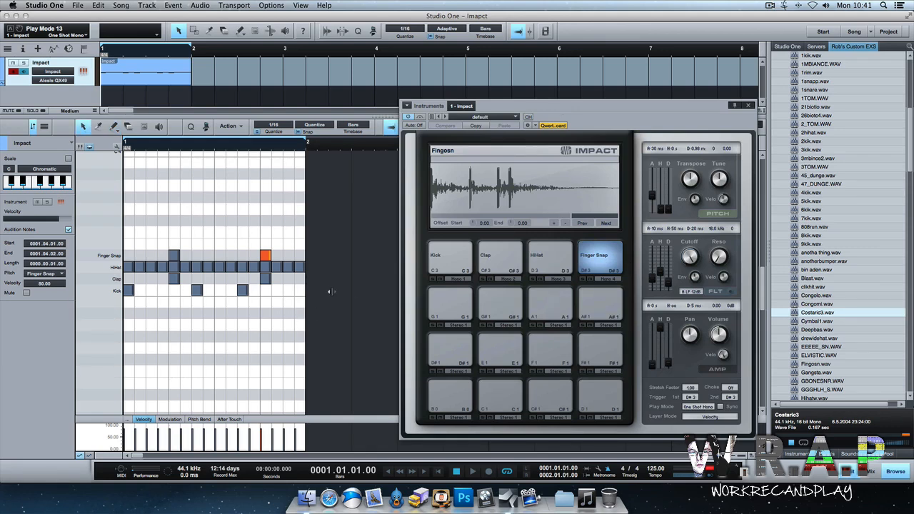
drag(317, 226, 113, 310)
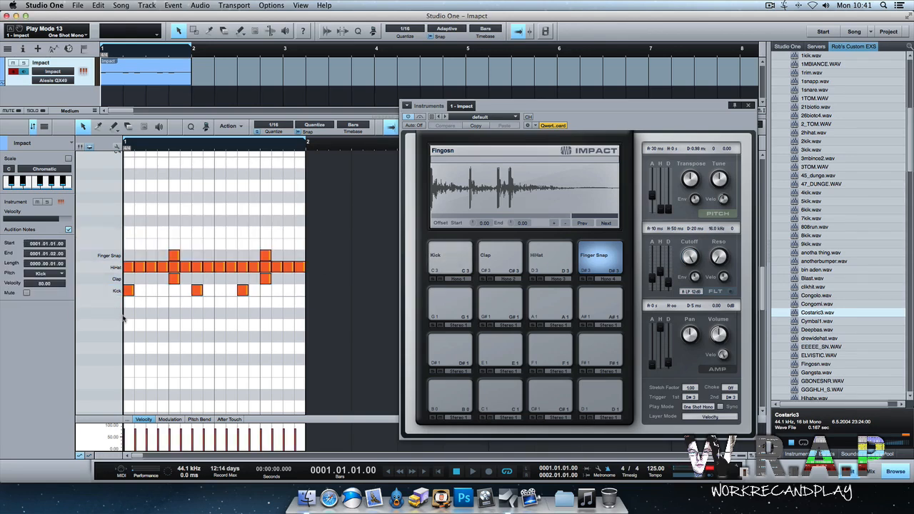
key(z)
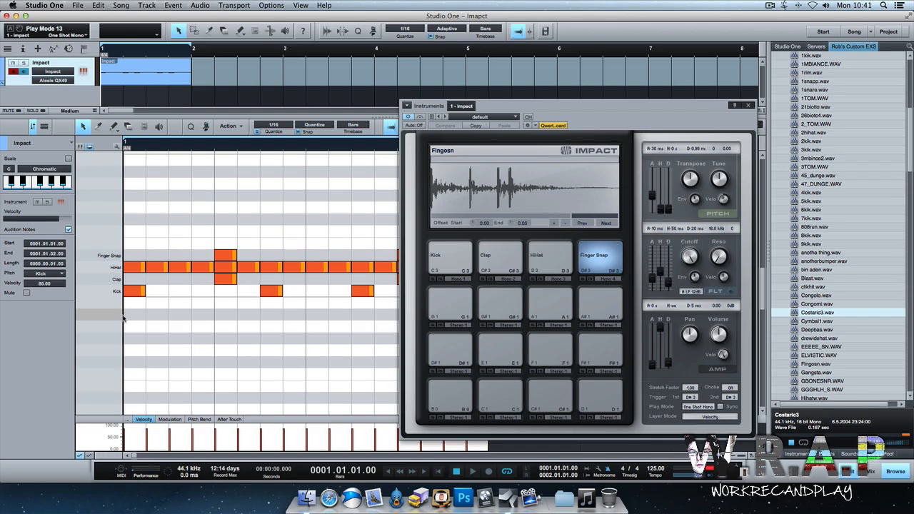
drag(674, 110, 803, 123)
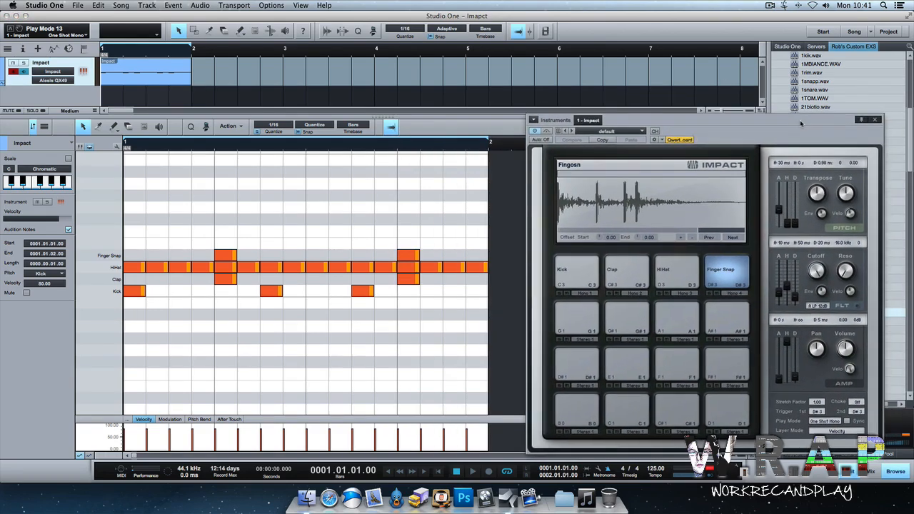
Step: Delete all the hi-hat notes from the bar, keeping the kicks, claps and finger snaps
click(480, 233)
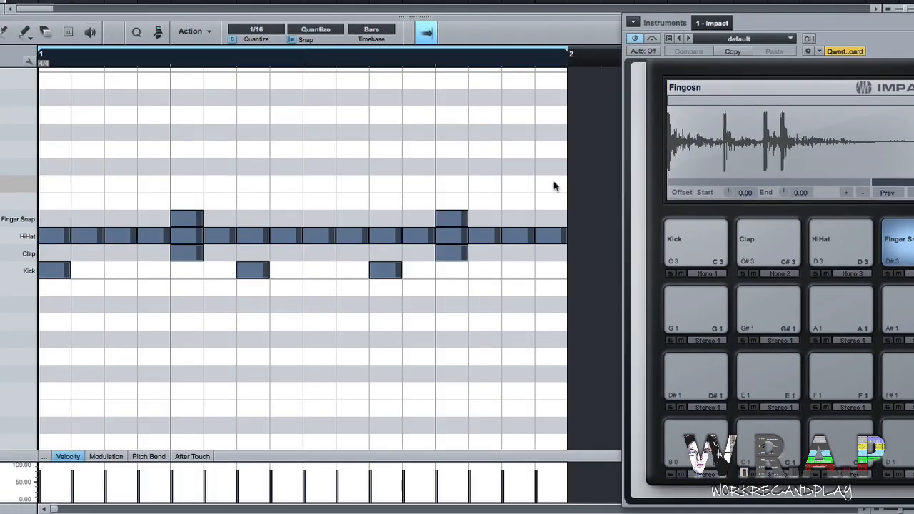
drag(496, 242, 11, 247)
key(Delete)
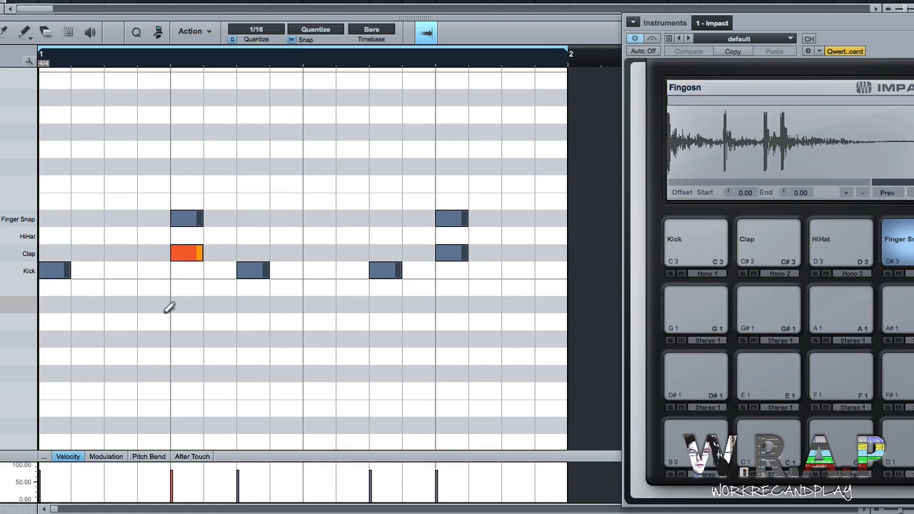
Step: Practise placing and removing a hi-hat on the first sixteenth, ending with four sixteenth-note hi-hats across beat 1
key(5)
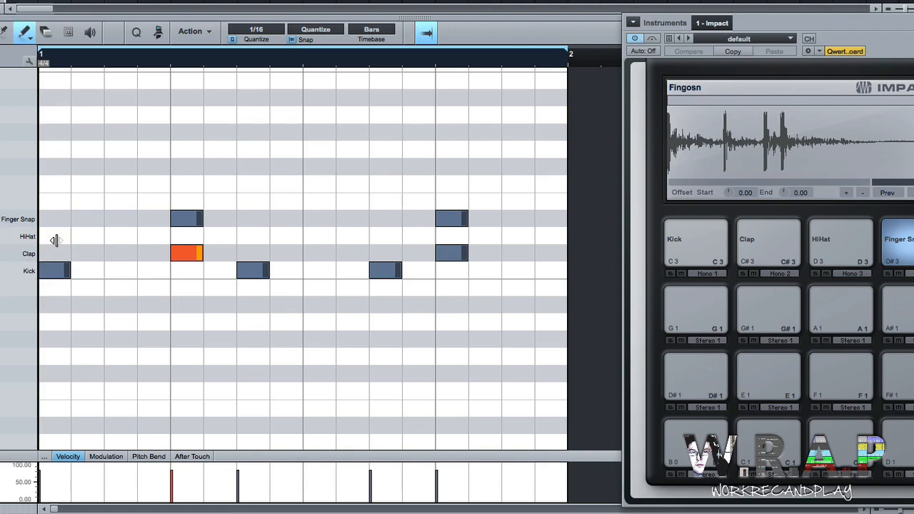
click(55, 236)
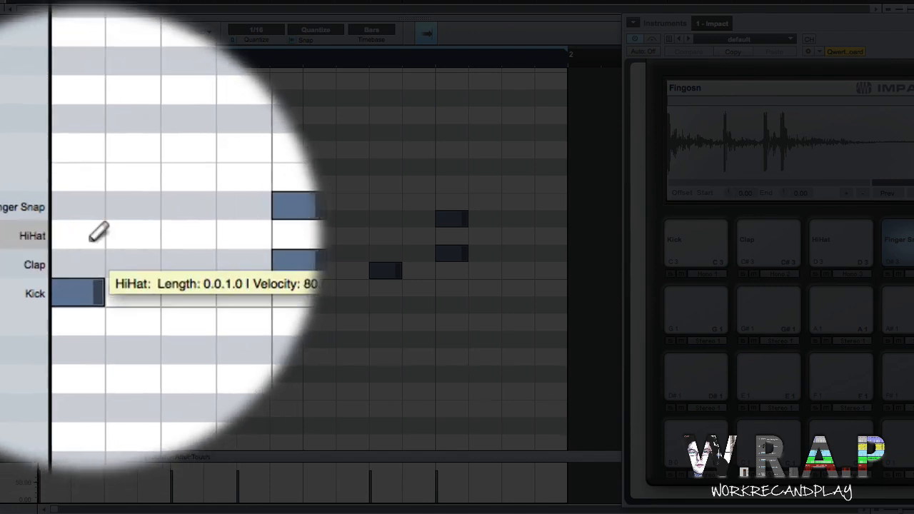
click(99, 218)
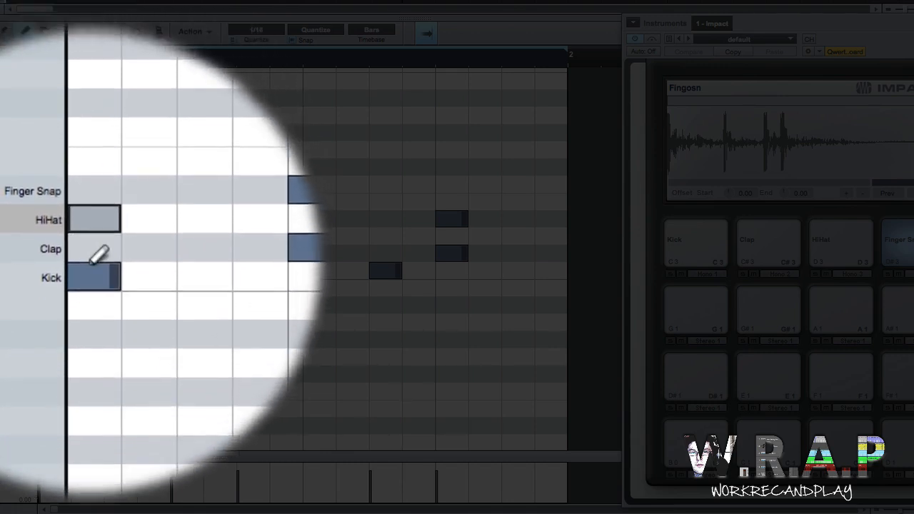
drag(90, 217, 90, 236)
click(91, 236)
click(54, 238)
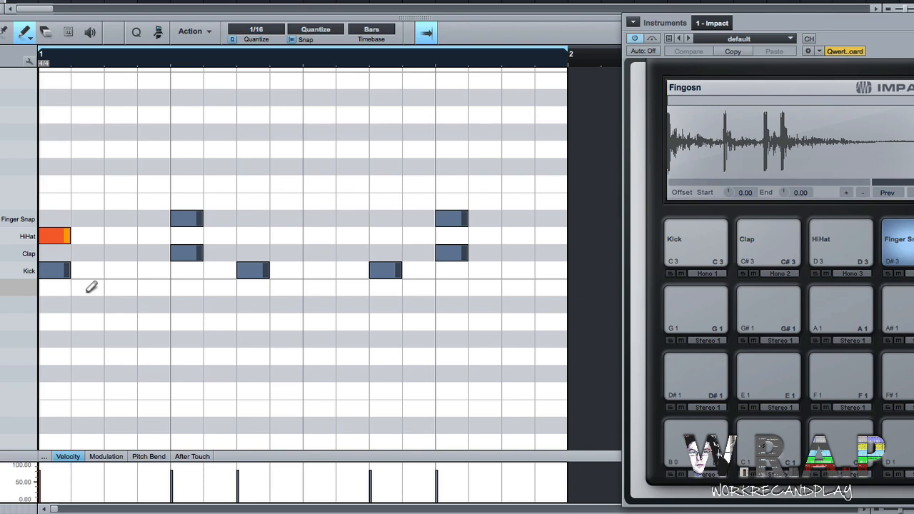
click(87, 235)
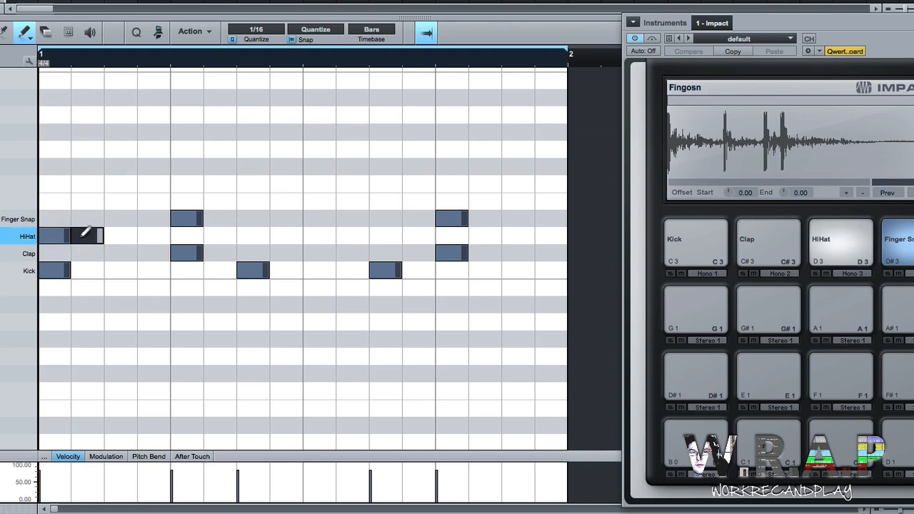
click(117, 234)
click(152, 235)
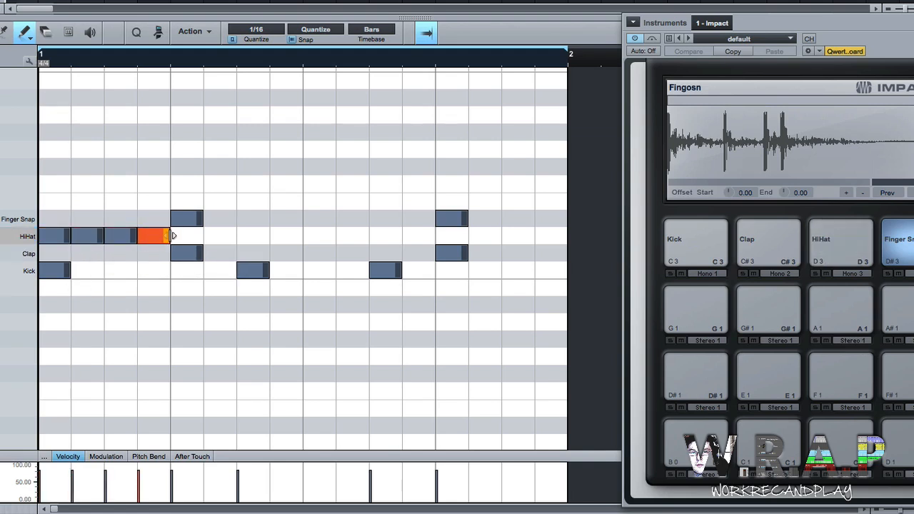
Step: Try moving the four beat 1 hi-hats down to the Clap lane and delete the moved notes
key(1)
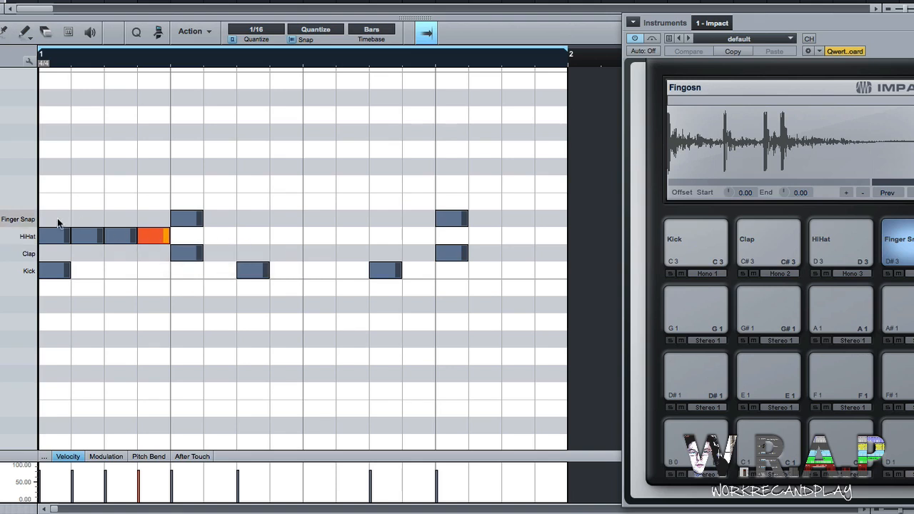
drag(125, 229, 152, 261)
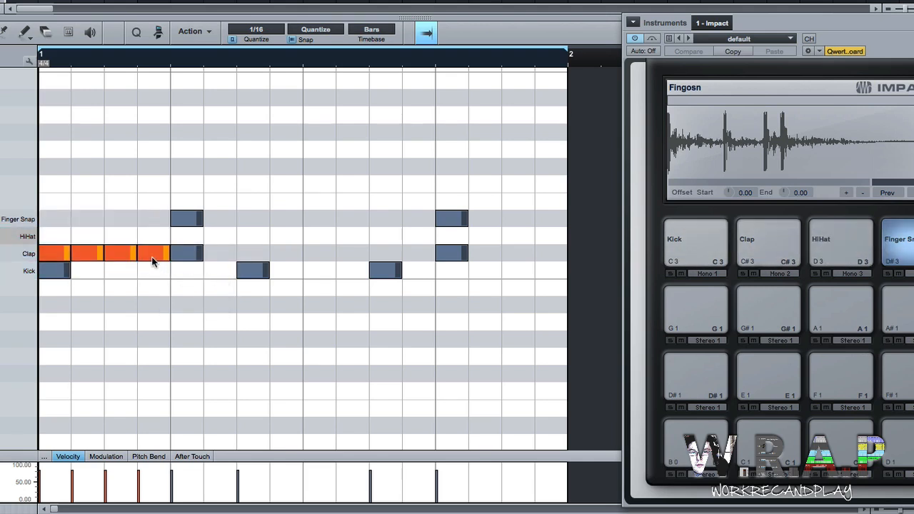
key(Delete)
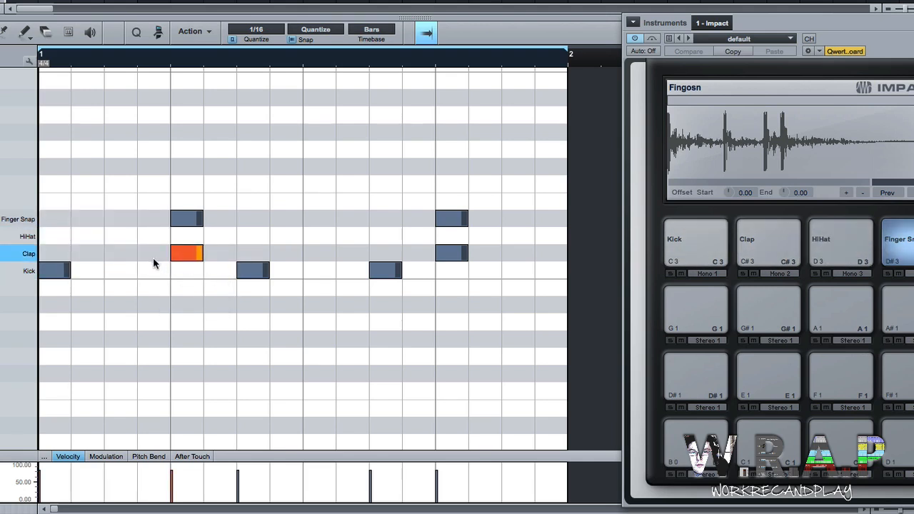
Step: Redraw four consecutive sixteenth-note hi-hats across beat 1 in the HiHat lane
key(2)
click(62, 236)
click(92, 235)
click(120, 236)
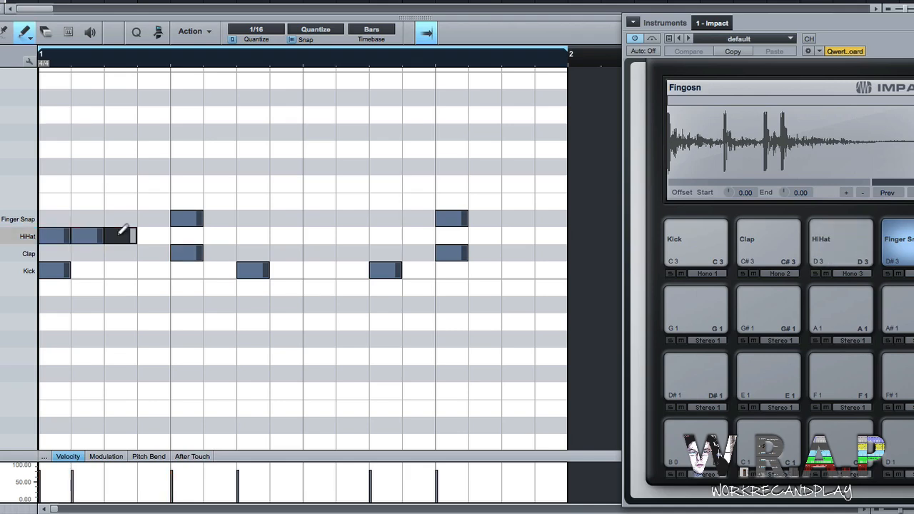
click(152, 235)
Step: Lower the velocity of all four beat 1 hi-hats together to about 52%
key(1)
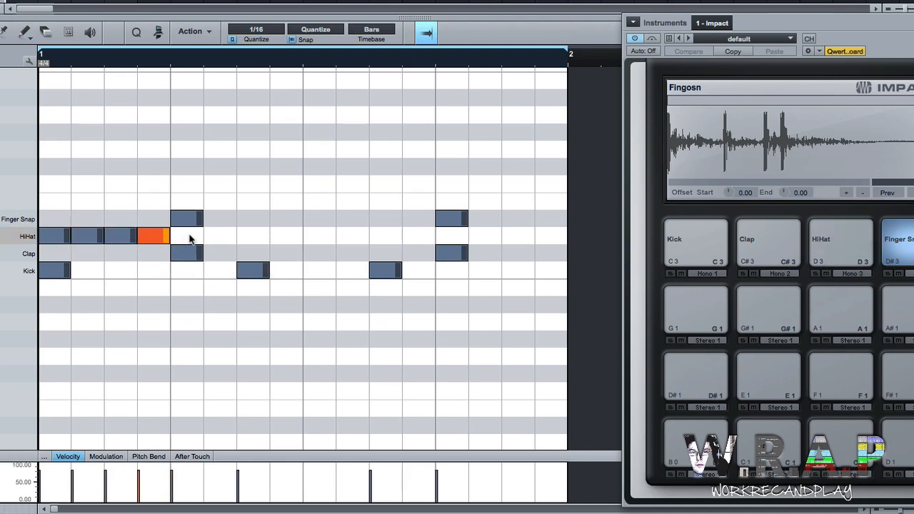
drag(190, 239, 39, 237)
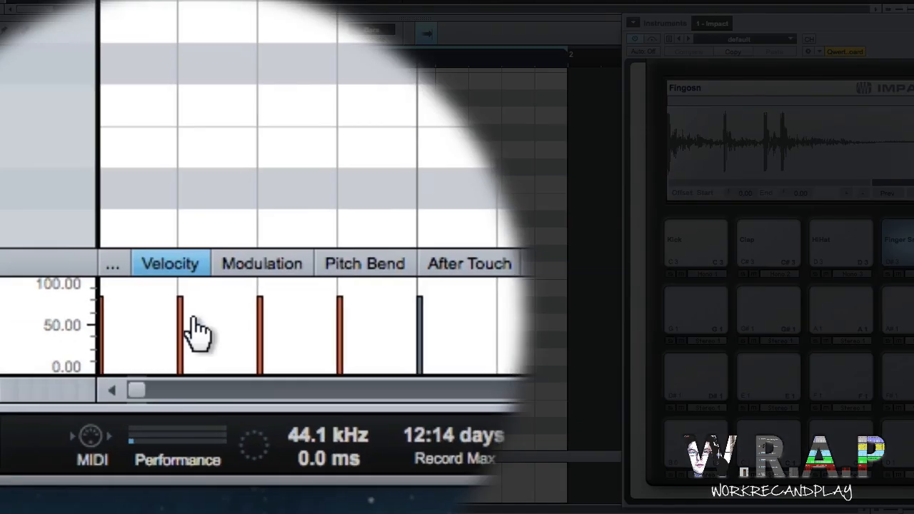
mouse_move(182, 322)
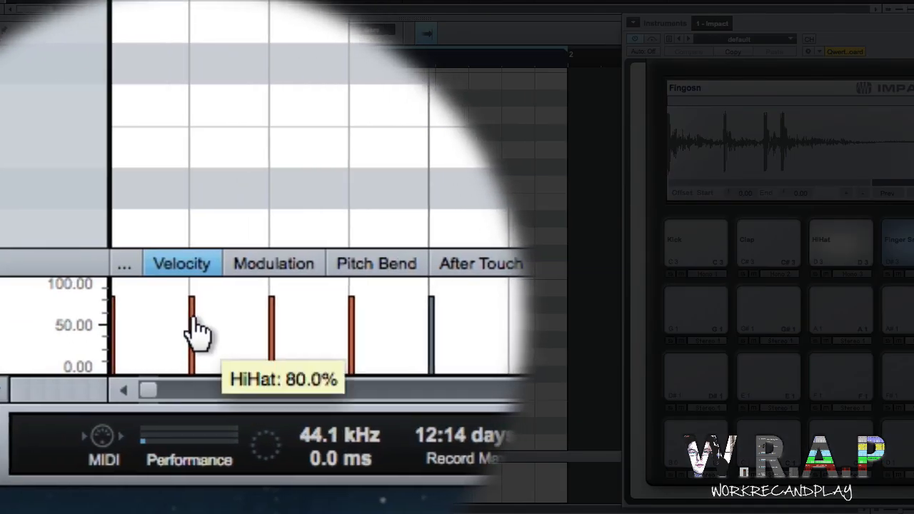
drag(198, 332, 197, 351)
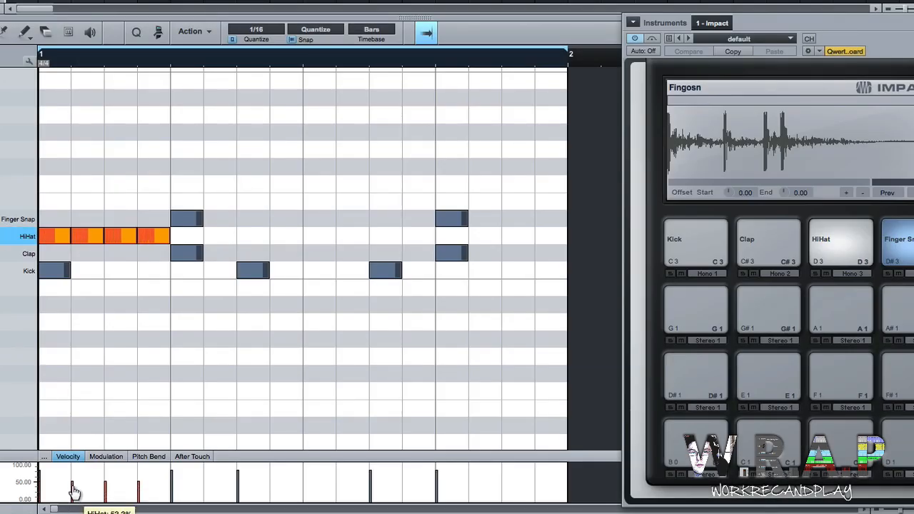
Step: Raise the velocity of the four beat 1 hi-hats together, and lower only the second one's velocity
mouse_move(74, 492)
mouse_down()
mouse_move(75, 480)
mouse_move(70, 509)
mouse_move(78, 488)
mouse_up()
click(74, 483)
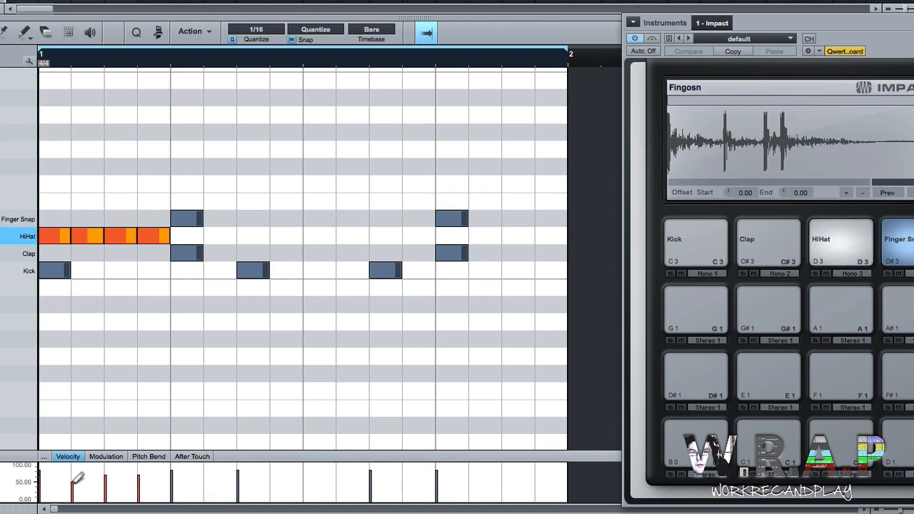
click(74, 484)
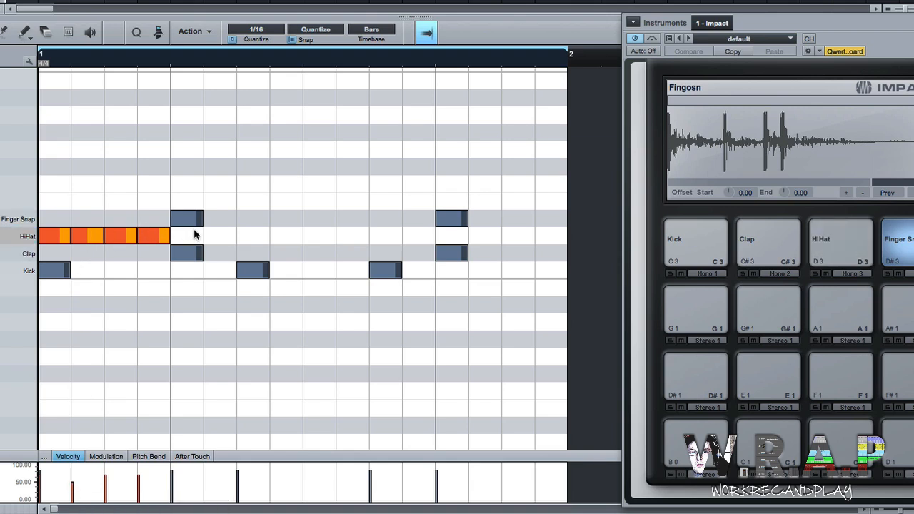
Step: Delete the four beat 1 hi-hats from the HiHat lane
drag(195, 235, 49, 235)
key(Delete)
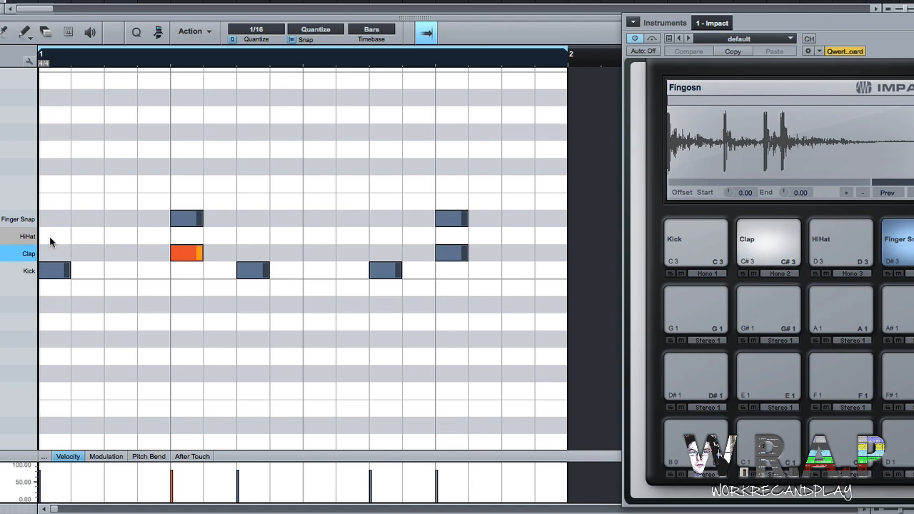
click(94, 245)
Step: Paint four consecutive sixteenth-note hi-hats across beat 1 with varied velocities, giving the fourth one 100%
key(5)
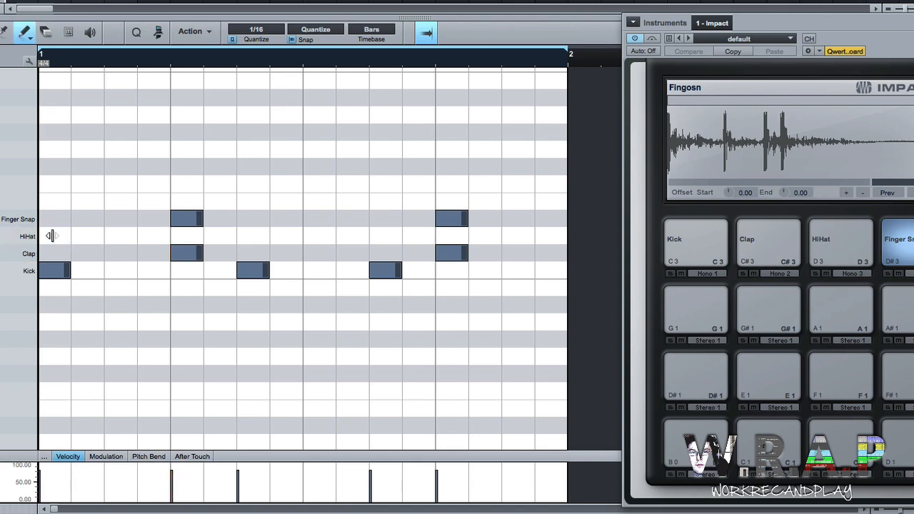
click(55, 236)
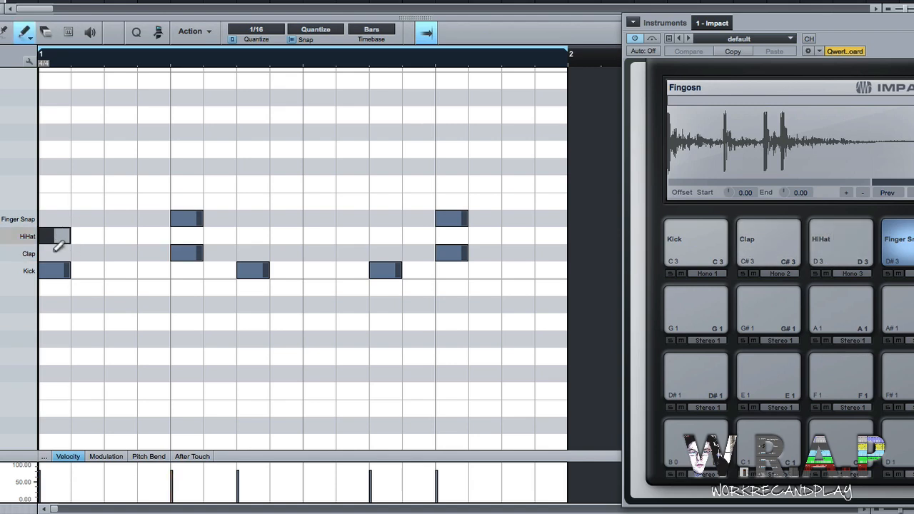
click(69, 235)
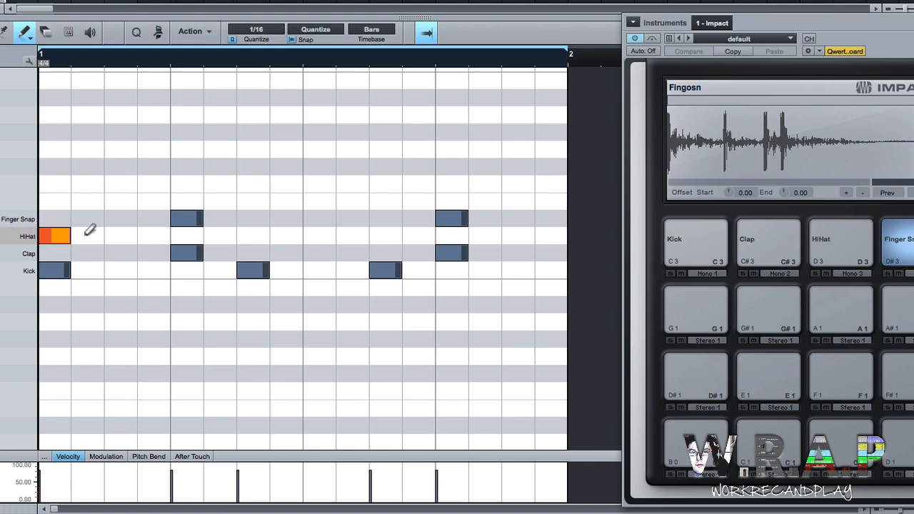
click(87, 236)
click(122, 231)
click(126, 232)
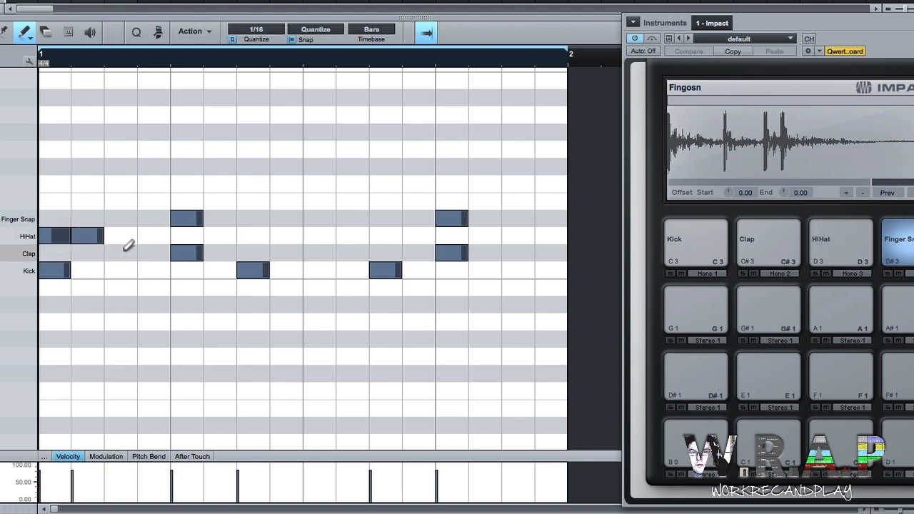
click(128, 234)
click(129, 231)
click(129, 232)
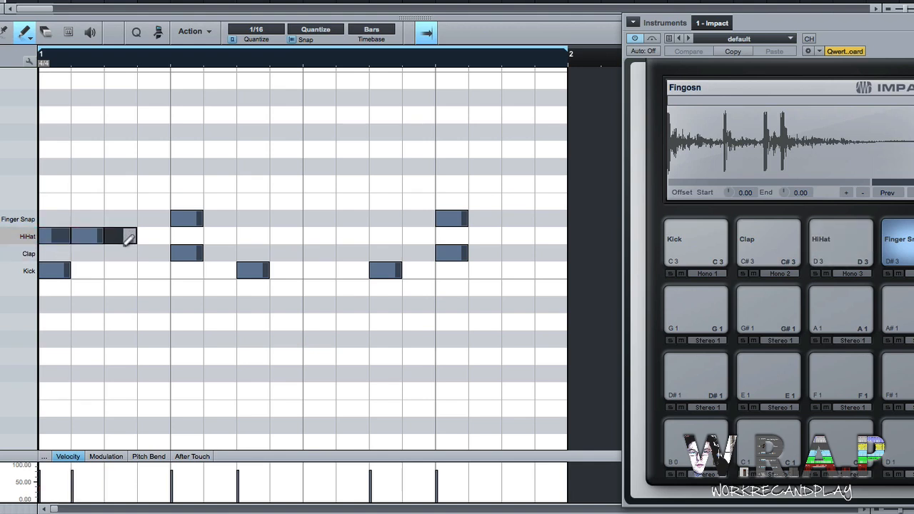
click(155, 234)
click(154, 234)
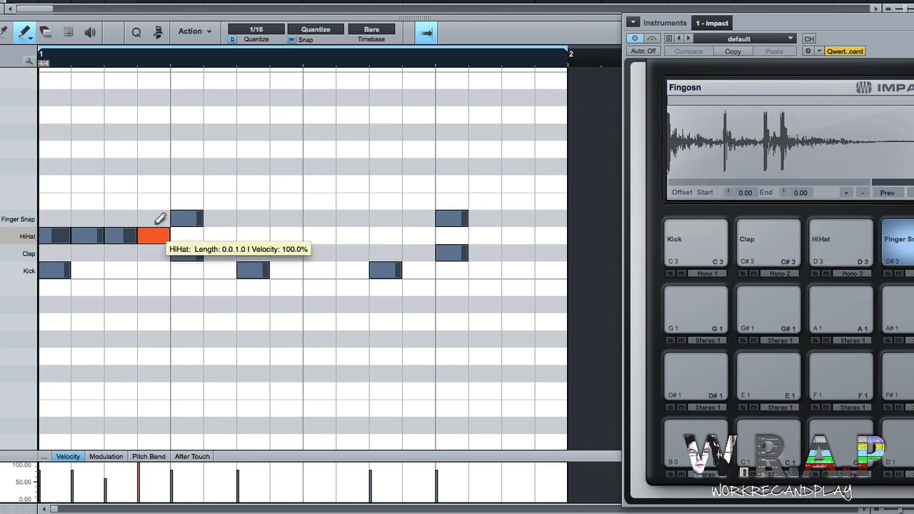
key(space)
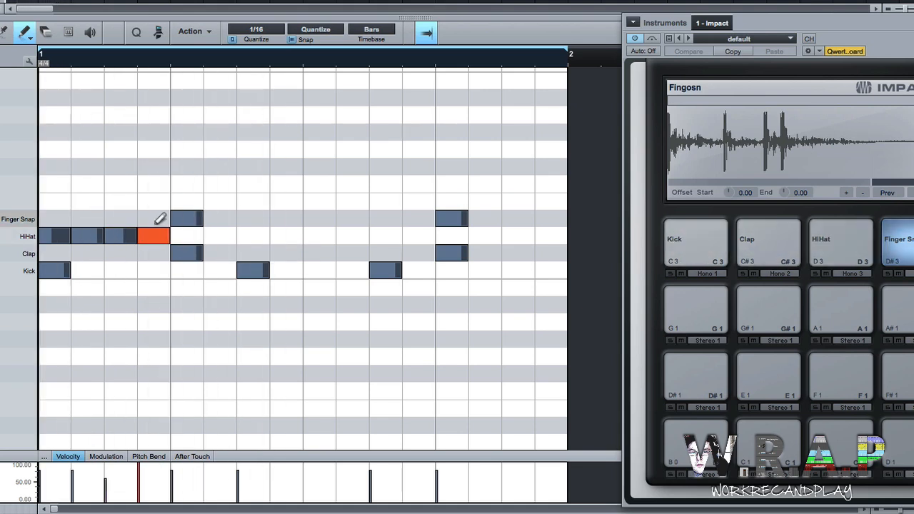
Step: Duplicate the four varied-velocity beat 1 hi-hats three times to fill the bar
key(1)
drag(197, 243, 46, 240)
key(d)
key(d)
key(d)
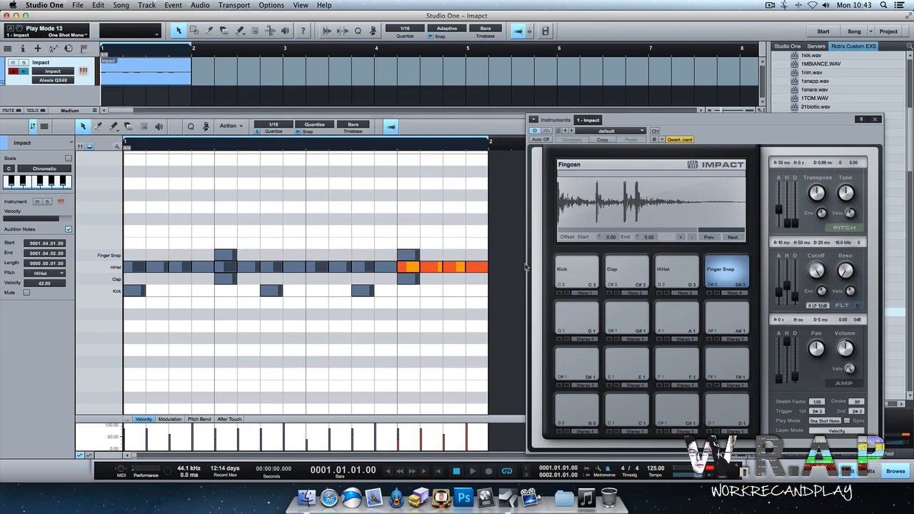
Step: Clear every note from the HiHat lane and paint four equal-velocity sixteenth-note hi-hats across beat 1
drag(511, 267, 130, 268)
key(Delete)
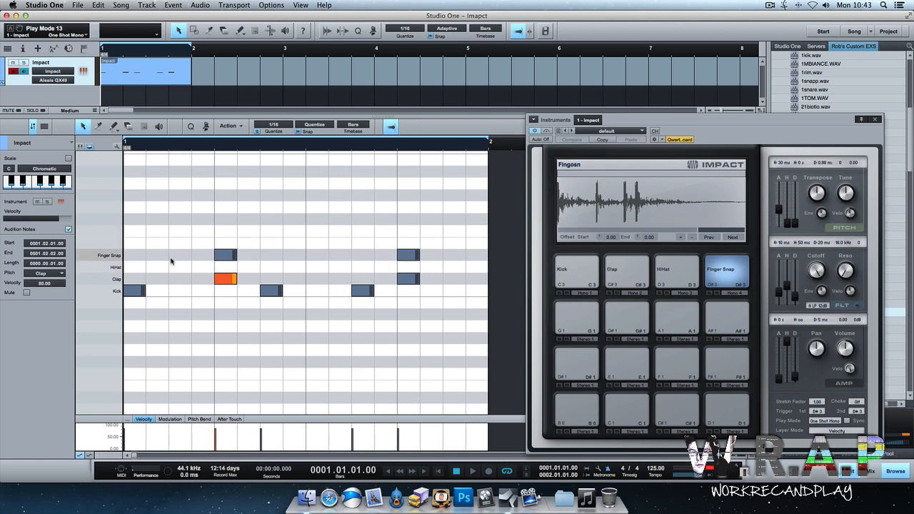
key(5)
drag(137, 267, 202, 265)
key(1)
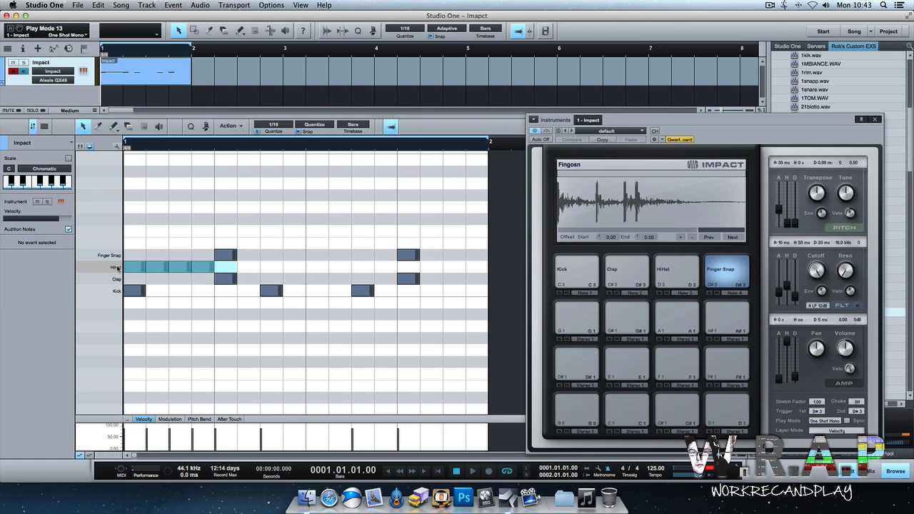
Step: Select all notes in the HiHat lane and duplicate them three times to fill the bar with sixteenths
click(117, 268)
key(d)
key(d)
key(d)
click(270, 321)
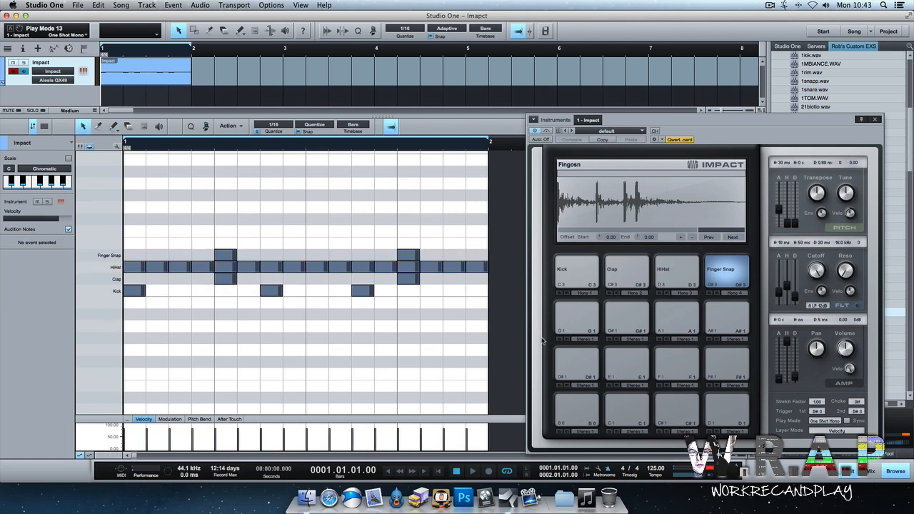
Step: Move the Impact window fully into view, select the Clap pad and audition its sound
drag(768, 129, 736, 127)
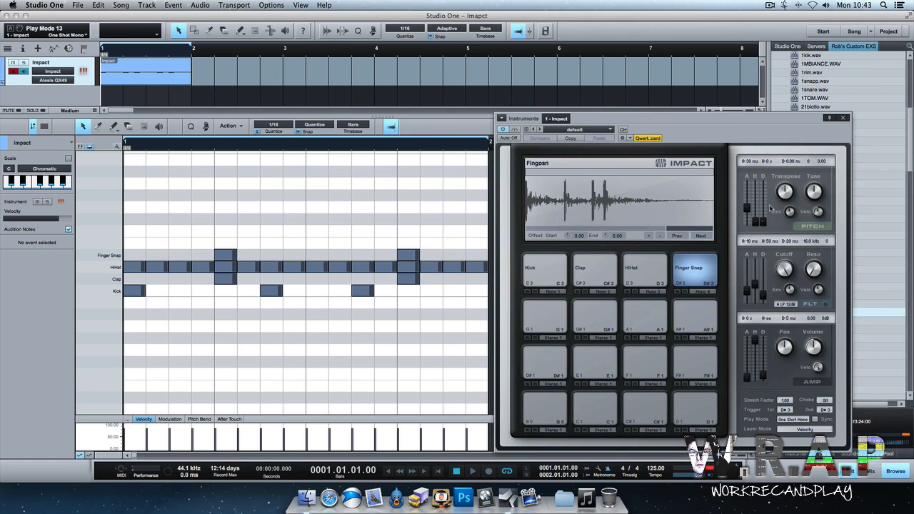
drag(776, 119, 772, 117)
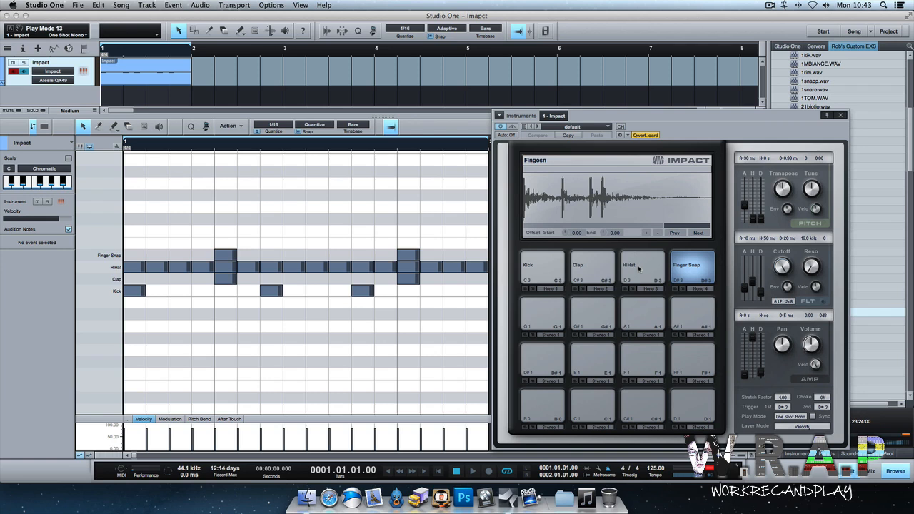
click(593, 267)
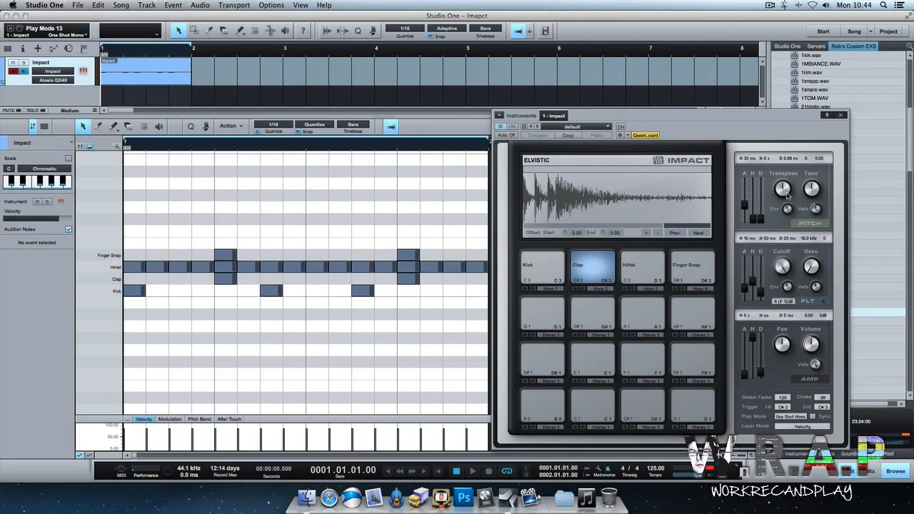
click(116, 281)
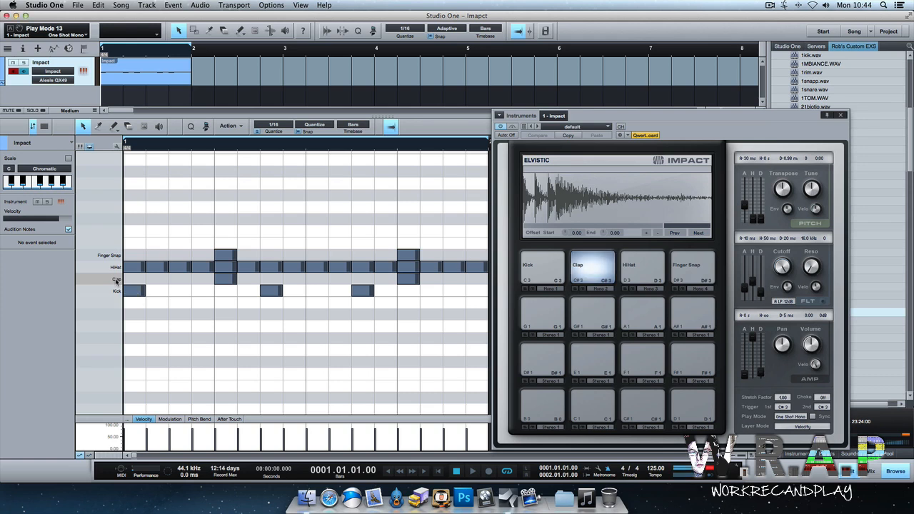
click(116, 280)
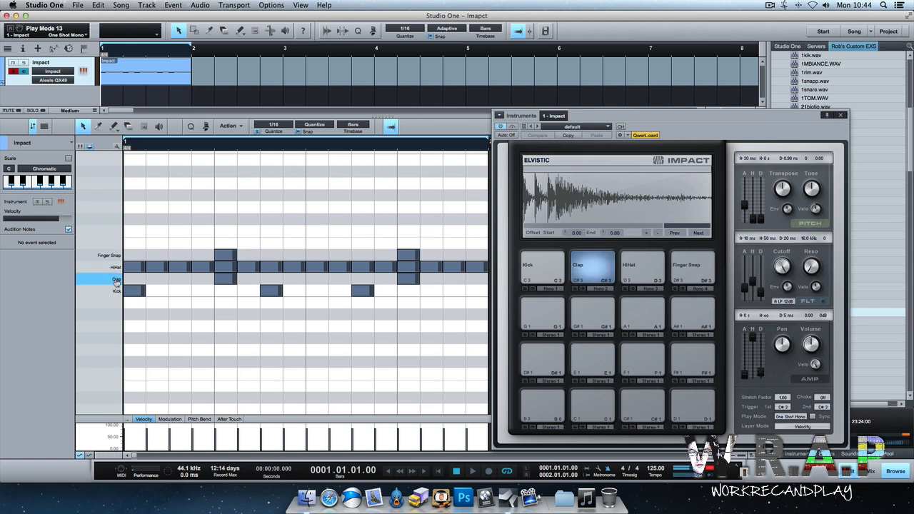
click(116, 281)
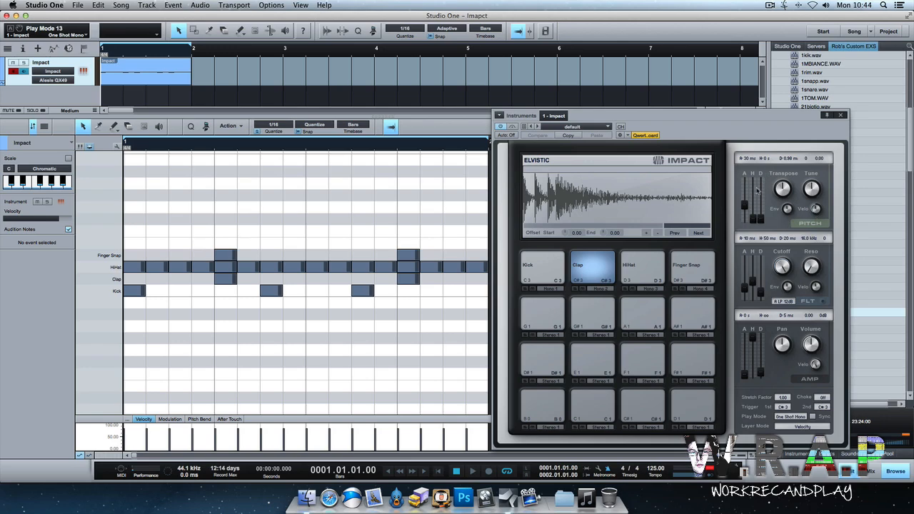
Step: Play the loop while trying different Transpose settings on the Clap, and reset Transpose to its default
key(space)
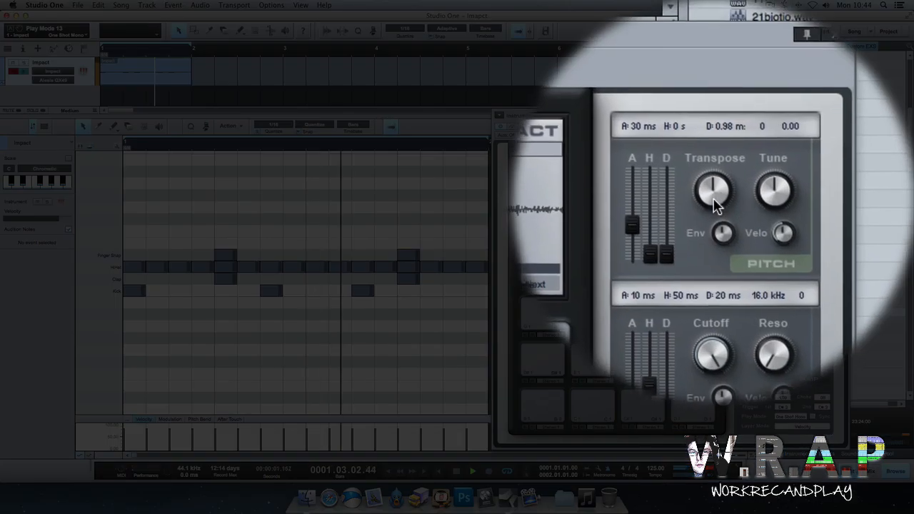
drag(784, 193, 785, 198)
drag(715, 200, 715, 223)
super+click(714, 193)
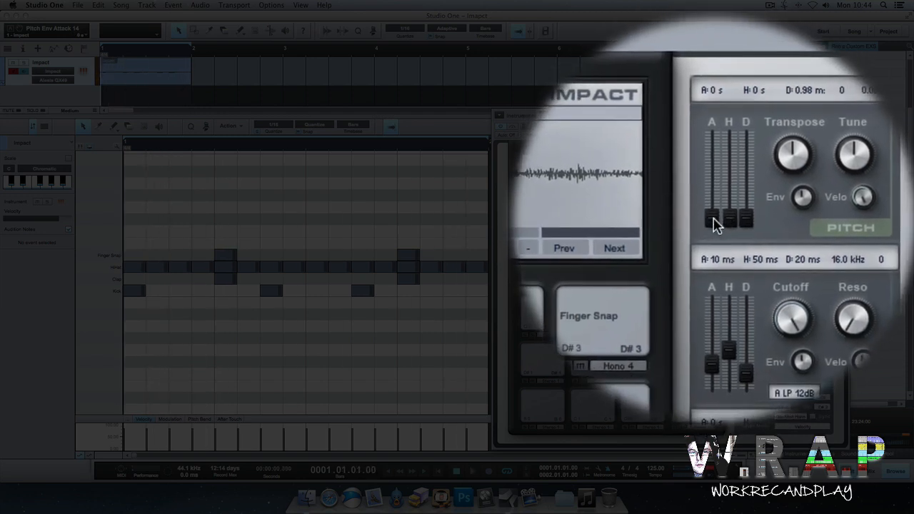
Step: Set the Clap's pitch envelope attack to 46 ms while listening to the loop
mouse_move(714, 224)
mouse_down()
mouse_move(707, 196)
mouse_move(714, 230)
mouse_move(713, 220)
mouse_up()
drag(713, 206, 712, 204)
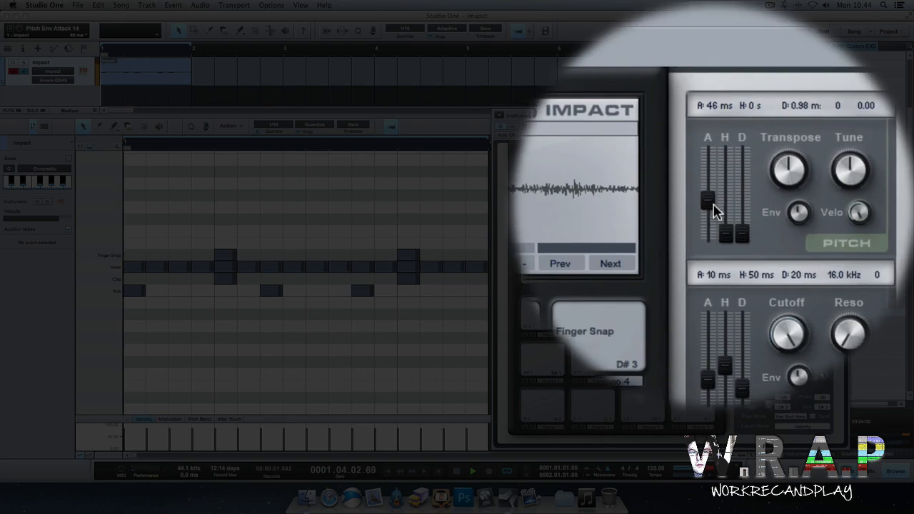
key(space)
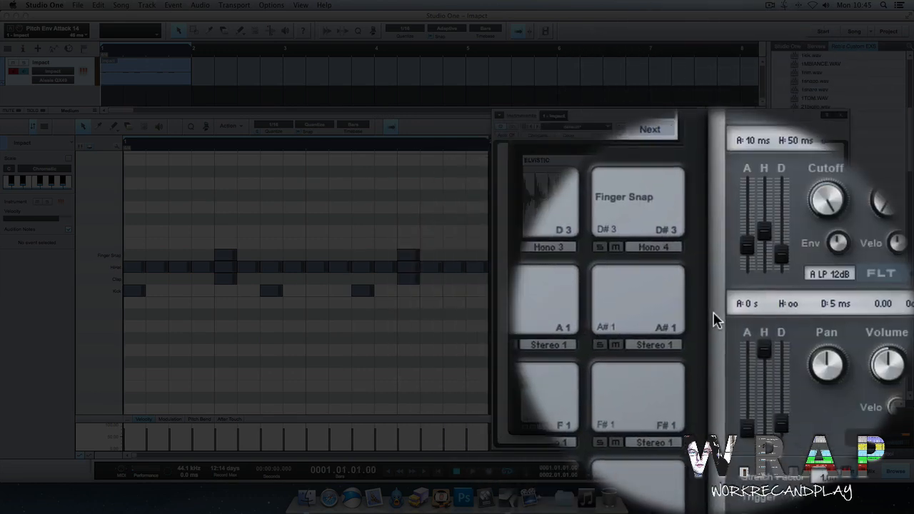
Step: Play the loop while sweeping the Clap's filter Cutoff down and back up to 16.0 kHz
key(space)
drag(710, 259, 713, 313)
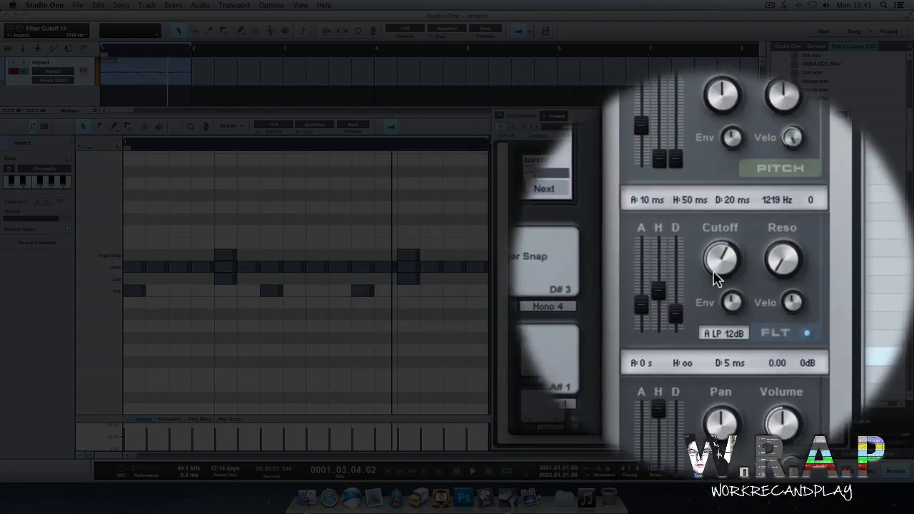
drag(720, 259, 714, 314)
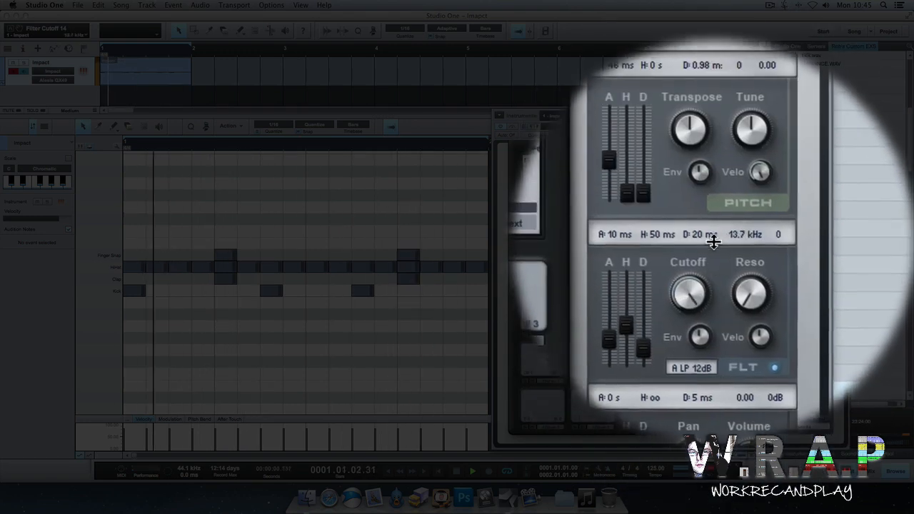
drag(714, 242, 714, 236)
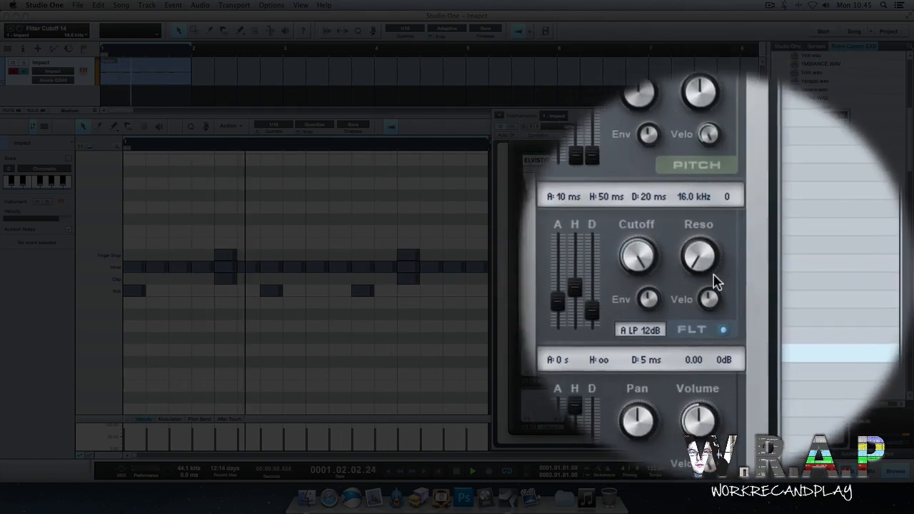
Step: Raise the Clap's filter resonance to 100 and set its Cutoff to 7073 Hz while auditioning the loop
drag(714, 274, 715, 200)
drag(714, 265, 714, 298)
key(space)
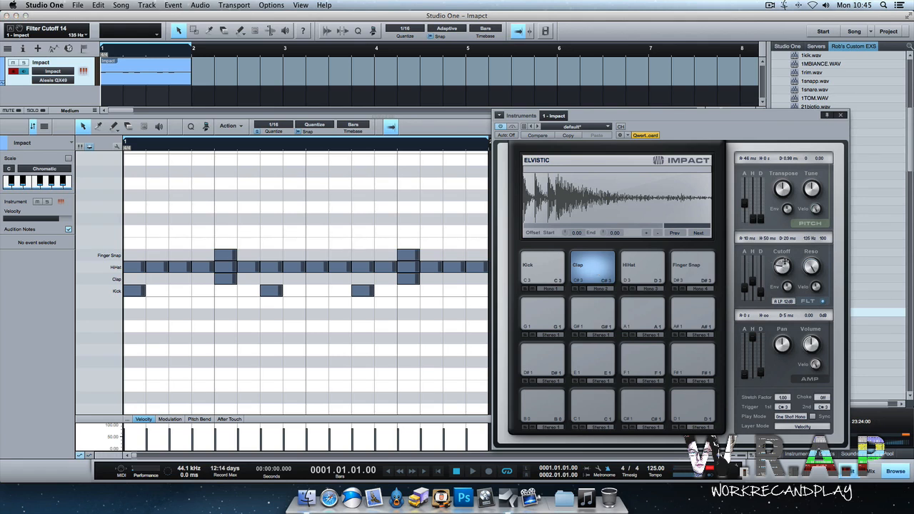
drag(784, 262, 793, 238)
key(space)
key(space)
Step: Compare the sound settings of the HiHat and Finger Snap pads with those of the Clap pad
click(641, 267)
click(678, 265)
click(661, 270)
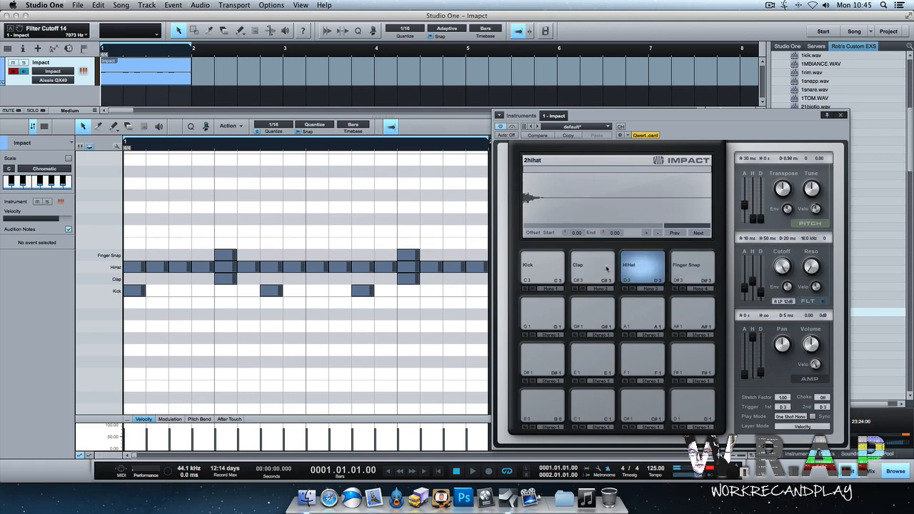
click(607, 269)
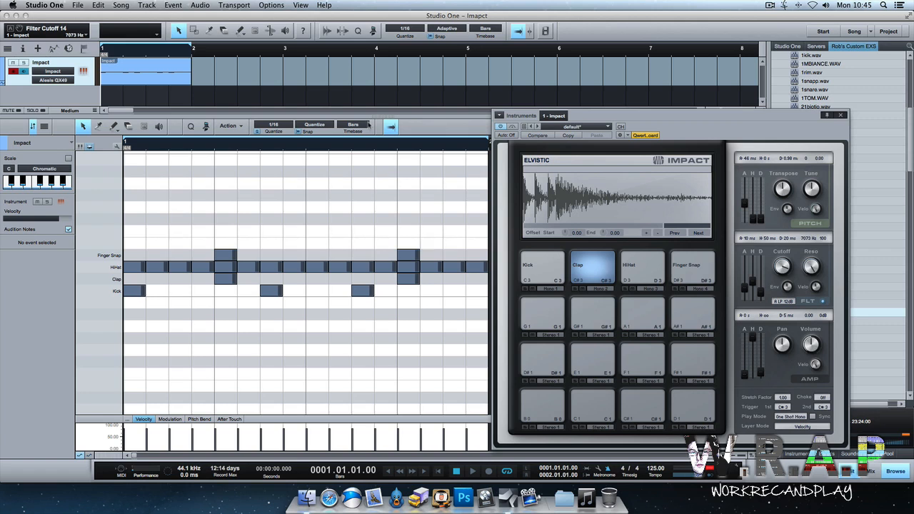
Step: Hide the note editor and enlarge the Impact track and its one-bar part in the arrangement
scroll(407, 119, up, 1)
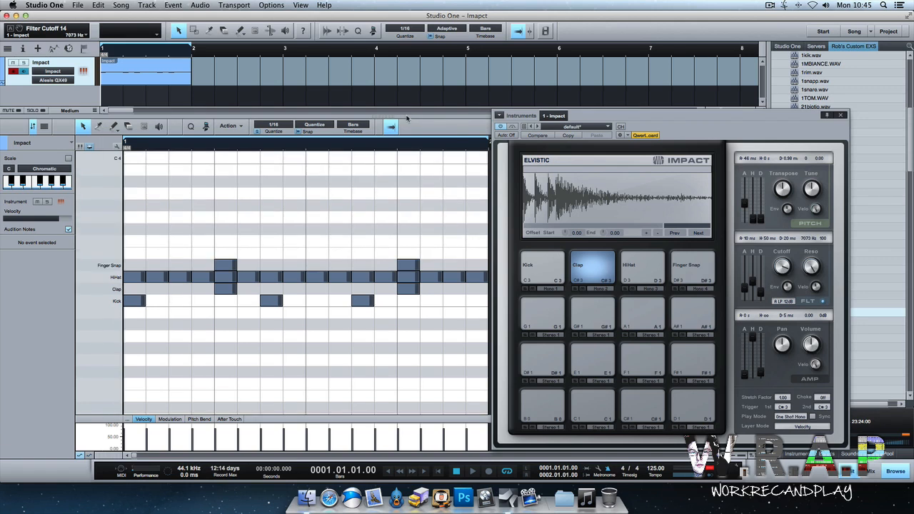
key(F2)
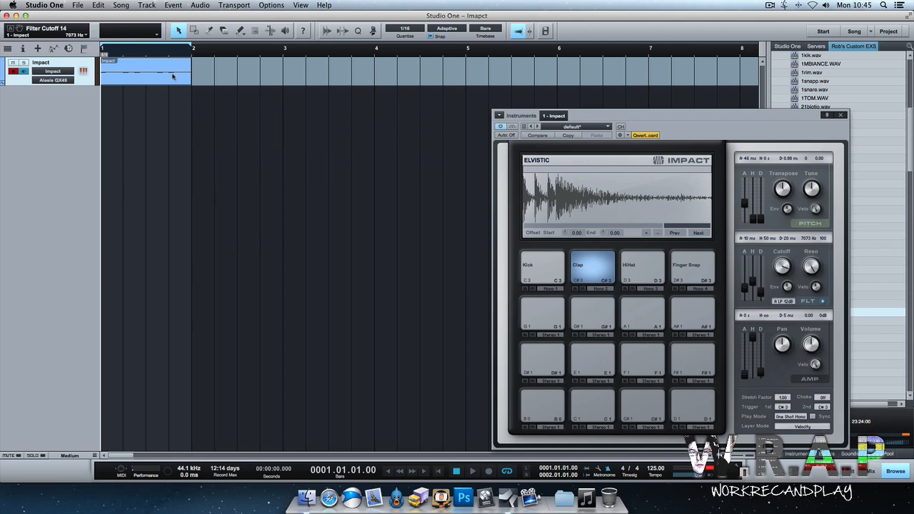
scroll(170, 74, up, 5)
scroll(170, 74, up, 2)
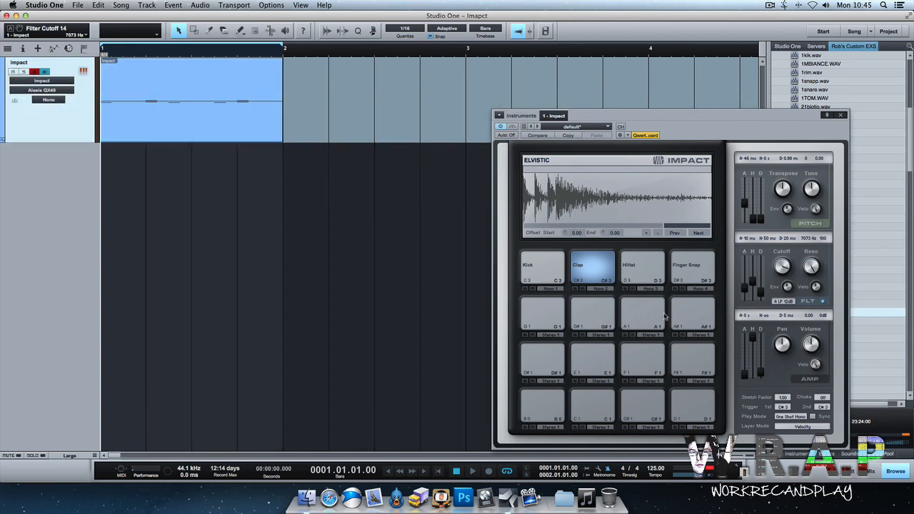
Step: Set the Clap's filter Cutoff to 16.0 kHz, making it the active parameter for automation
mouse_move(793, 268)
mouse_down()
mouse_move(785, 261)
mouse_move(786, 273)
mouse_up()
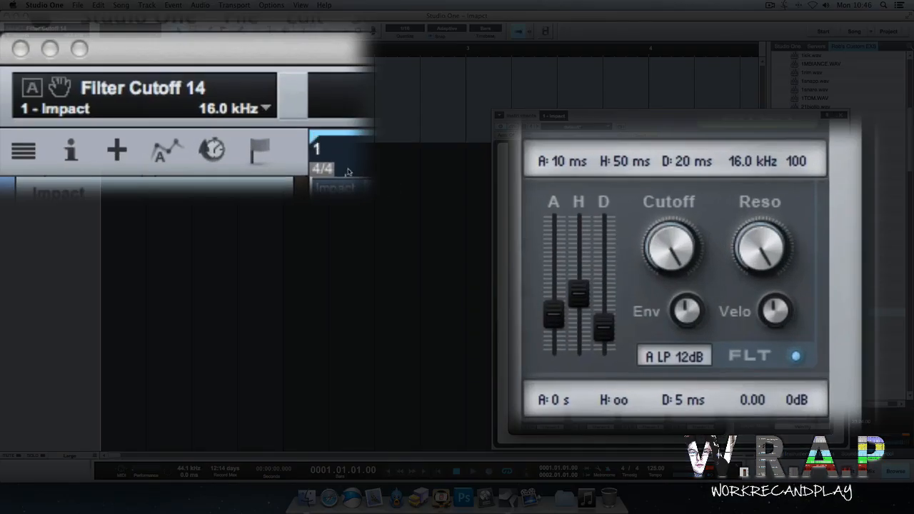
drag(664, 253, 673, 218)
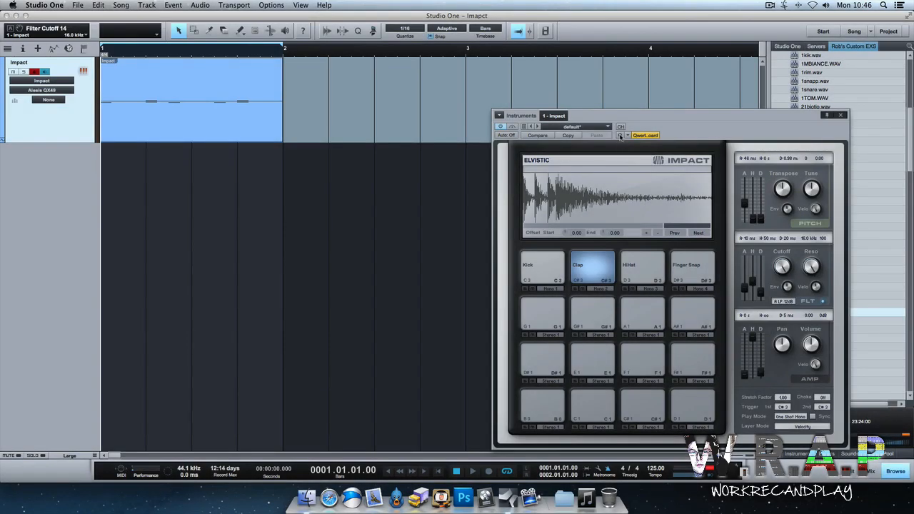
Step: Show Impact's parameter display and create an automation track for the Clap's Filter Cutoff 14
drag(651, 122, 617, 105)
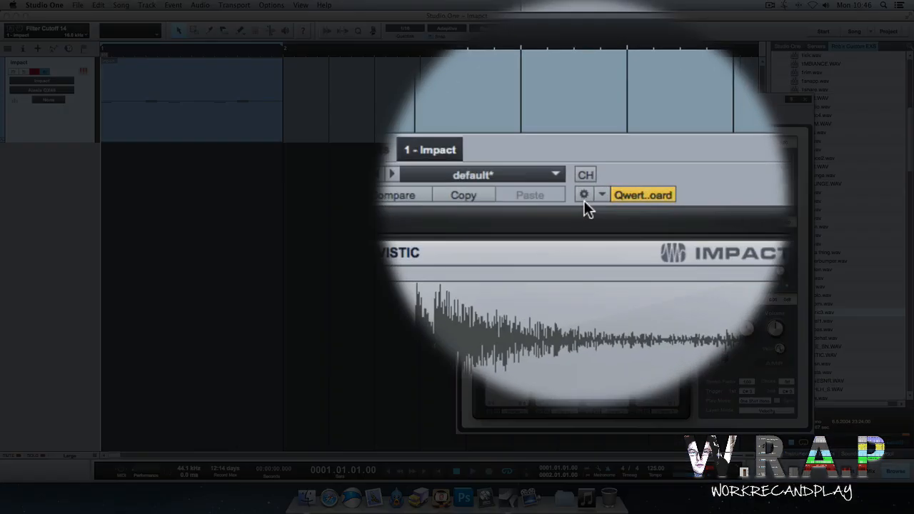
click(584, 200)
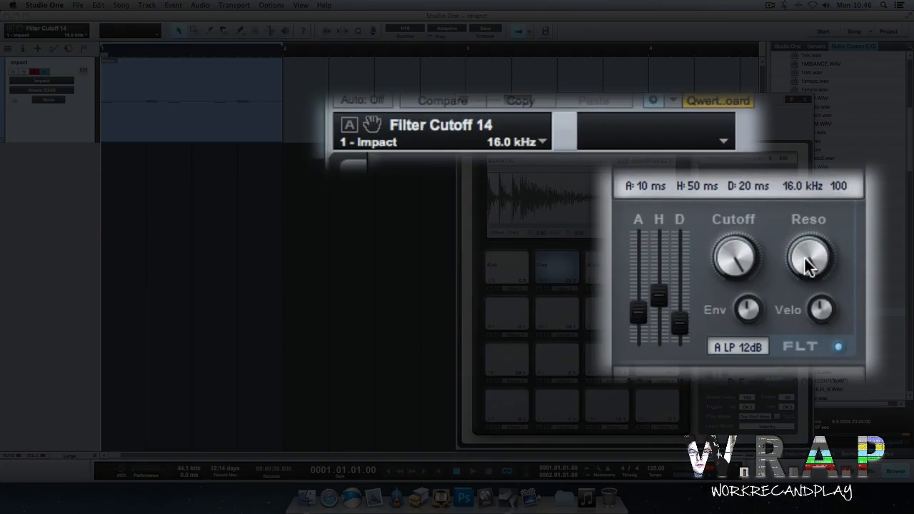
click(807, 263)
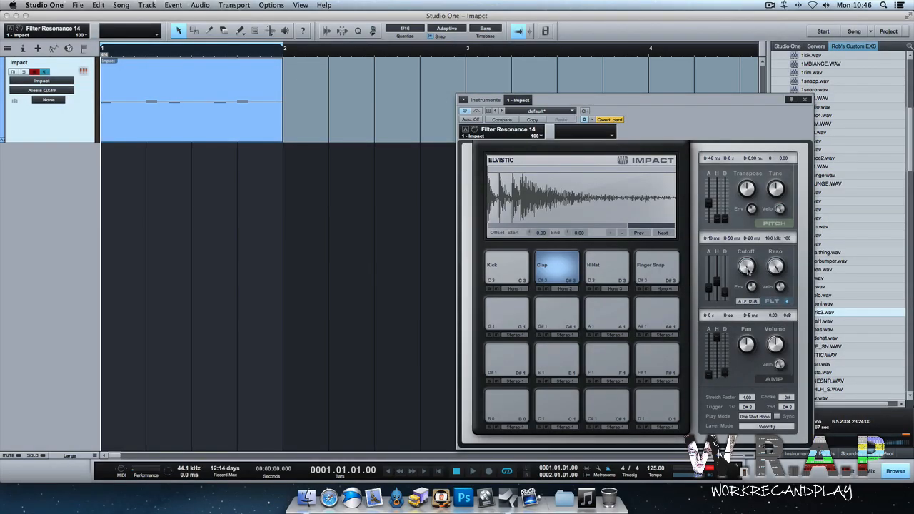
click(747, 268)
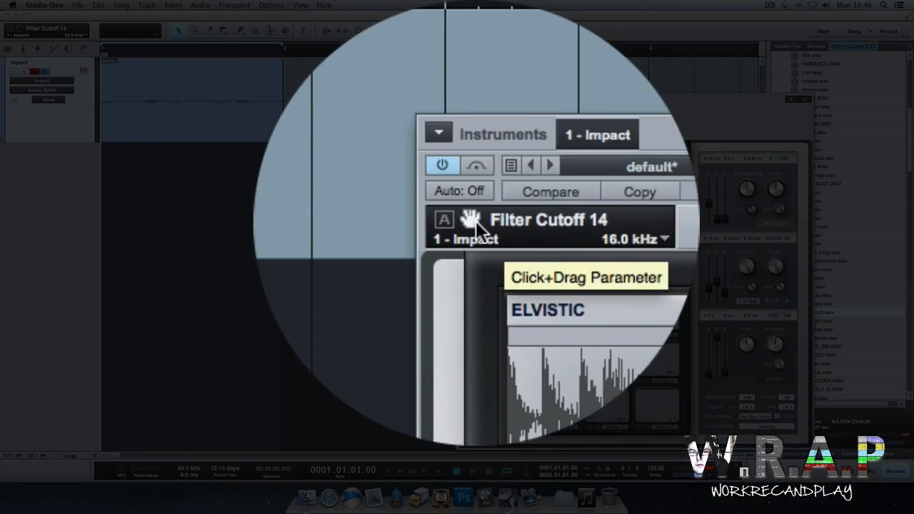
drag(474, 129, 72, 160)
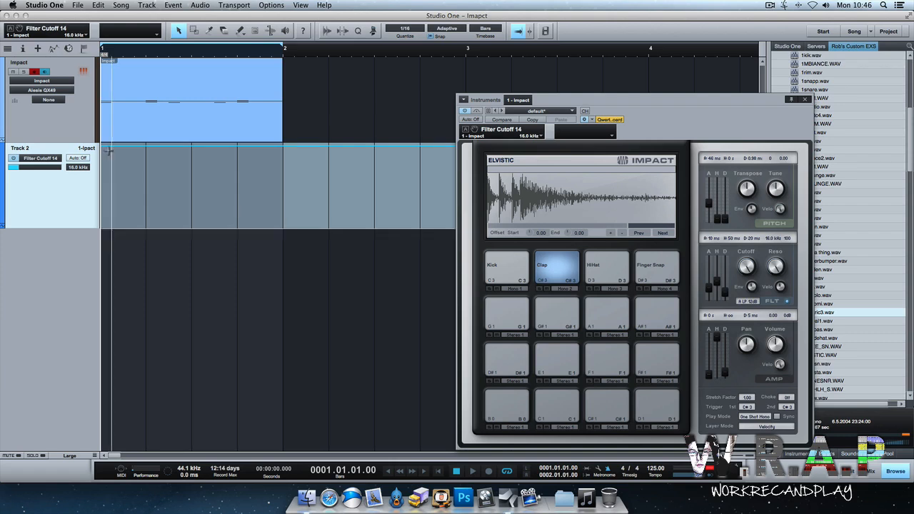
Step: Draw a straight Filter Cutoff automation ramp falling from 16.0 kHz to the minimum across bar 1 and audition it
key(shift+e)
key(e)
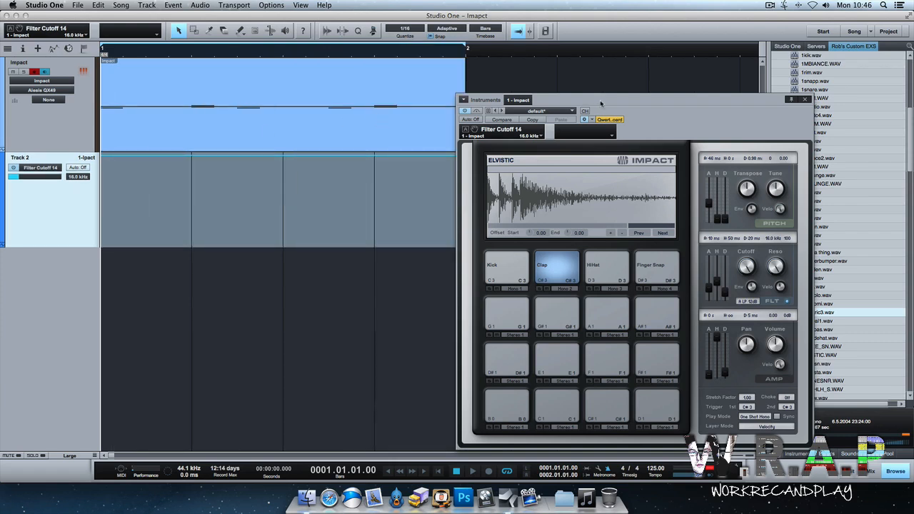
drag(600, 101, 643, 82)
click(240, 31)
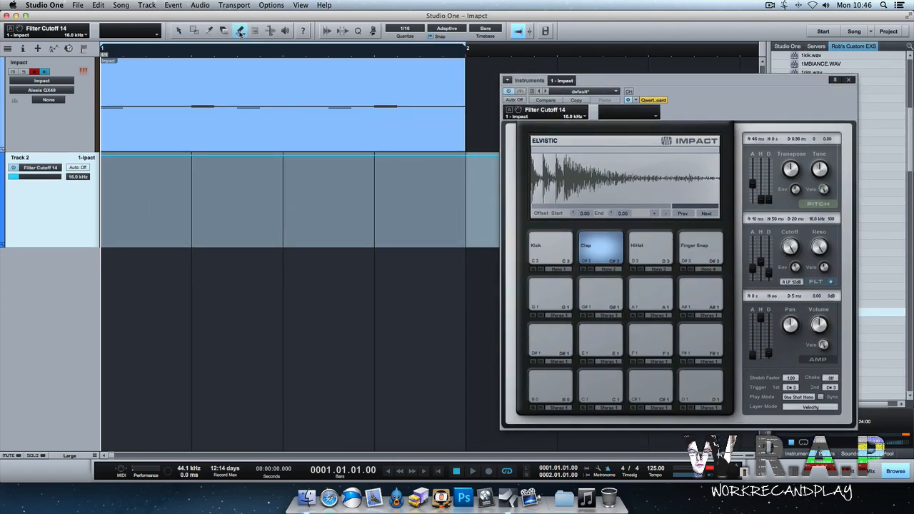
click(248, 60)
mouse_move(104, 152)
mouse_down()
mouse_move(386, 217)
mouse_move(467, 255)
mouse_up()
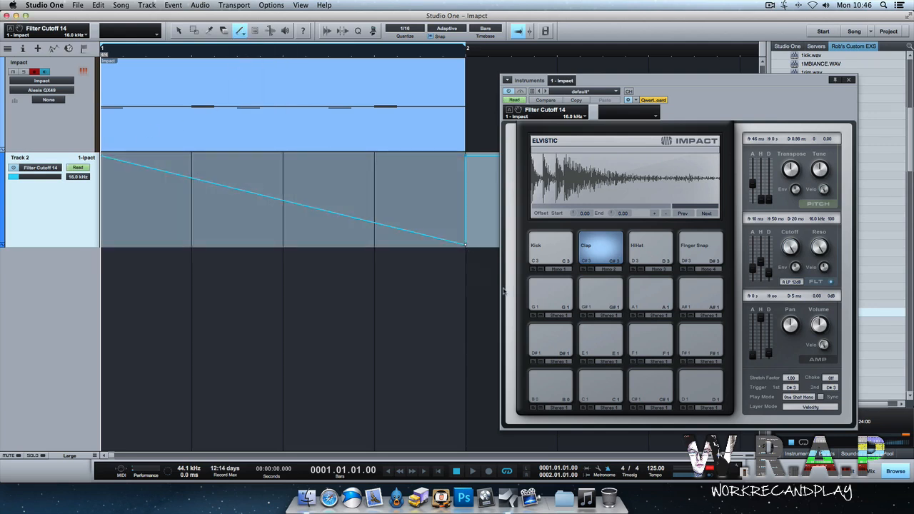
key(space)
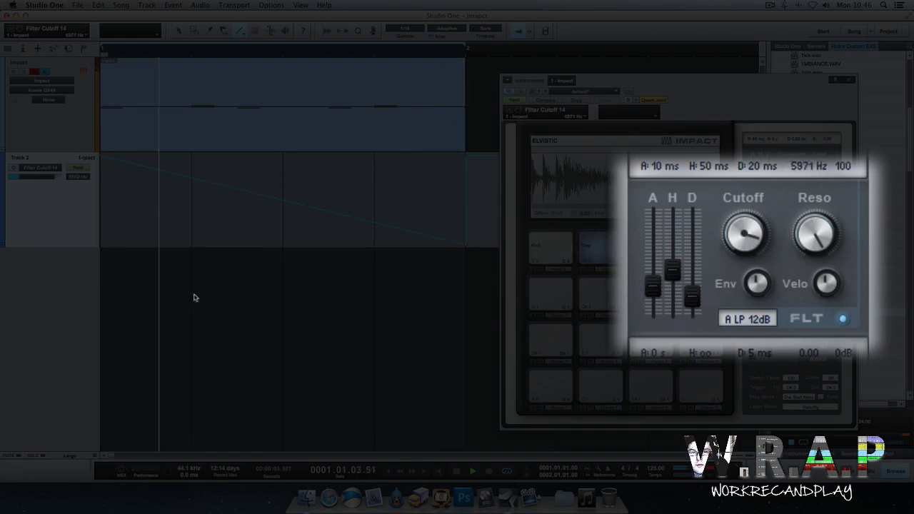
key(space)
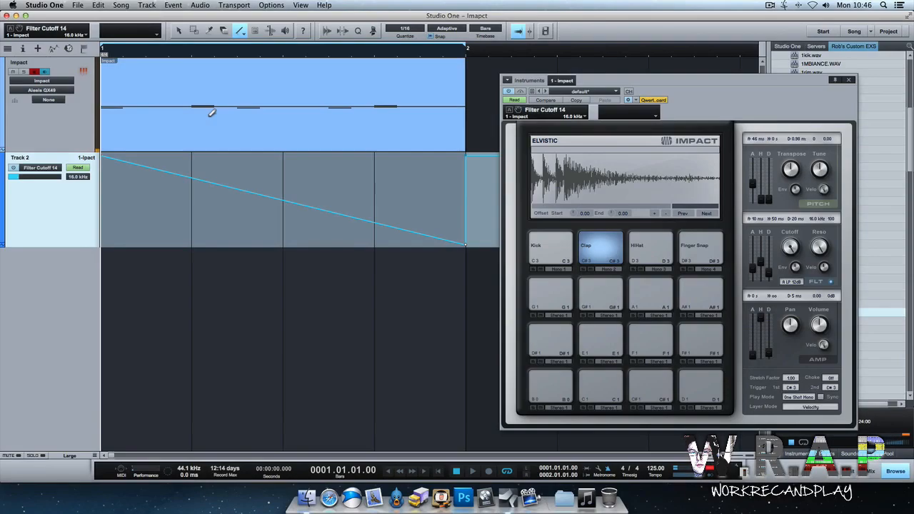
Step: Undo the Filter Cutoff ramp and its automation track
key(super+z)
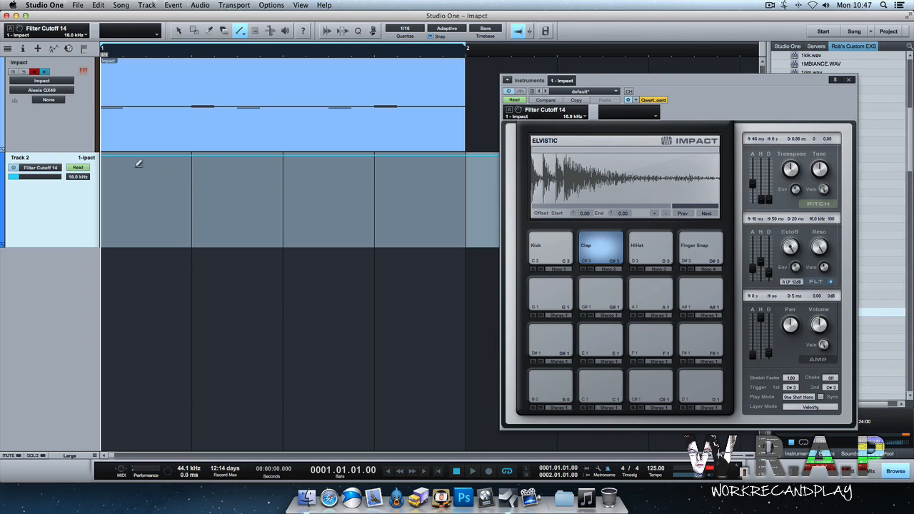
key(super+z)
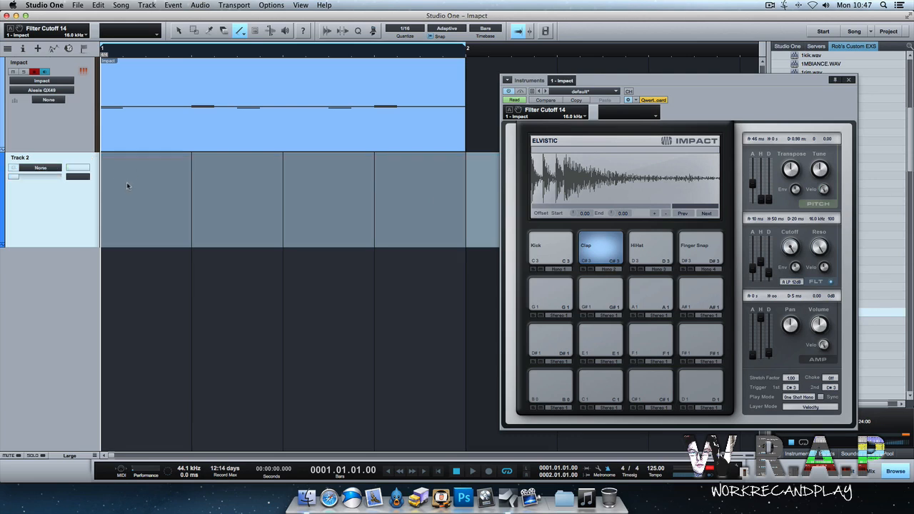
key(super+z)
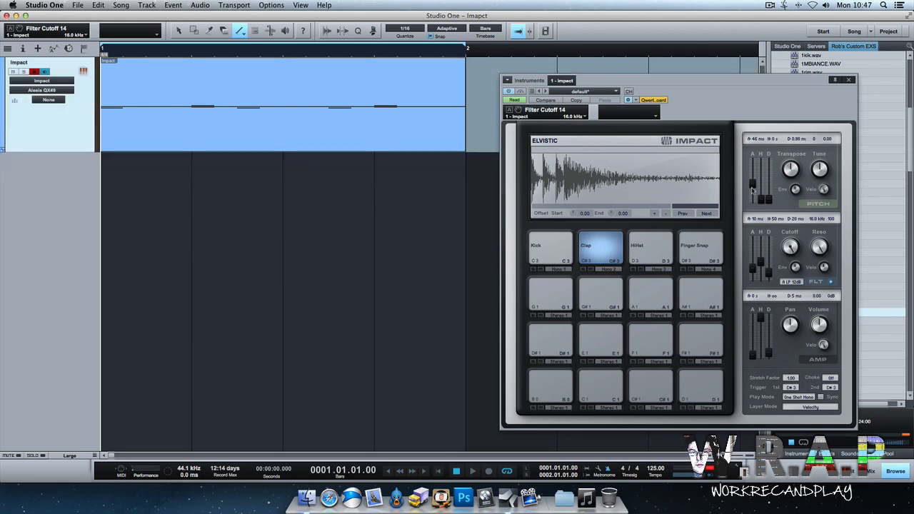
Step: Set Impact's automation mode to Off, hide its parameter display and close the instrument window
click(524, 100)
click(528, 111)
click(627, 101)
drag(698, 91, 637, 128)
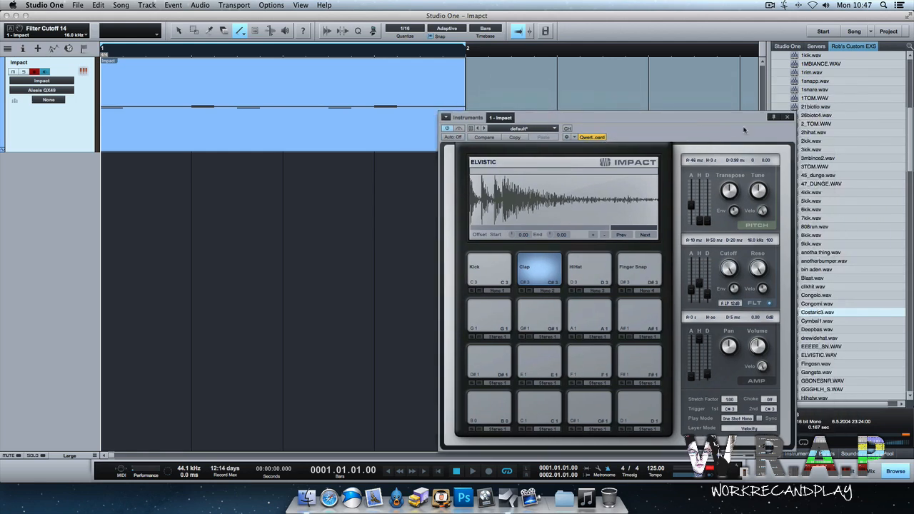
click(788, 118)
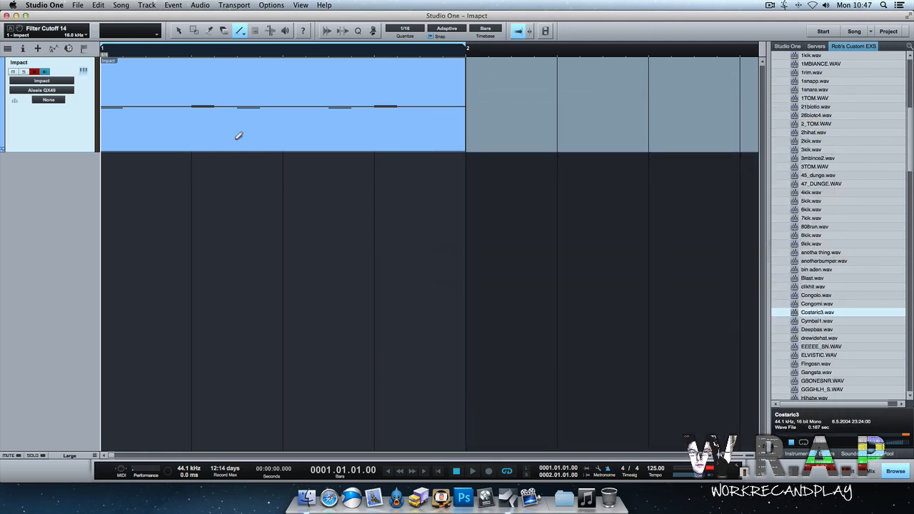
key(1)
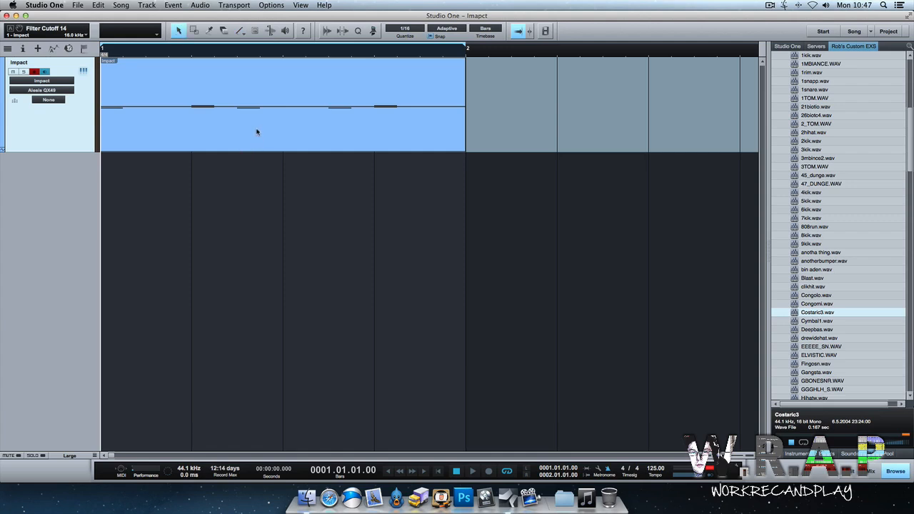
Step: Play back the one-bar Impact loop to check the beat
key(space)
key(space)
key(space)
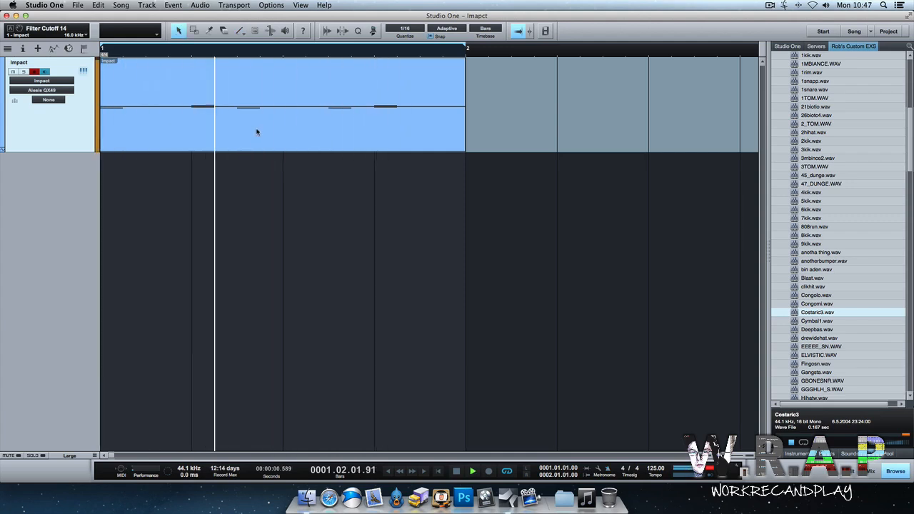
key(space)
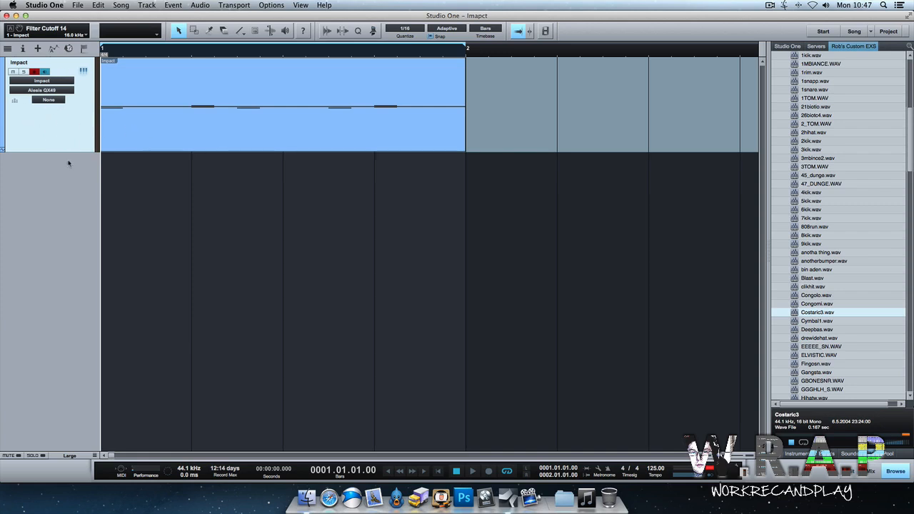
Step: Review the options for transforming the Impact track to an audio track without applying them
right_click(77, 126)
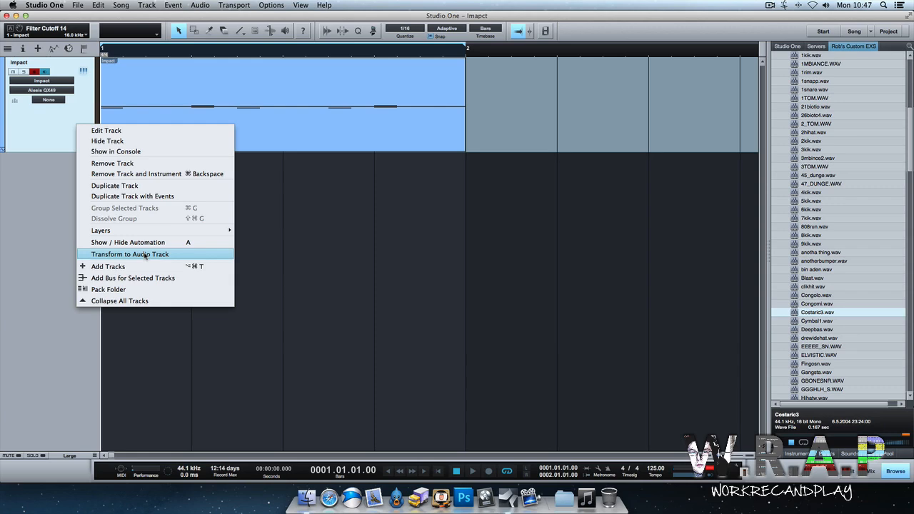
click(145, 255)
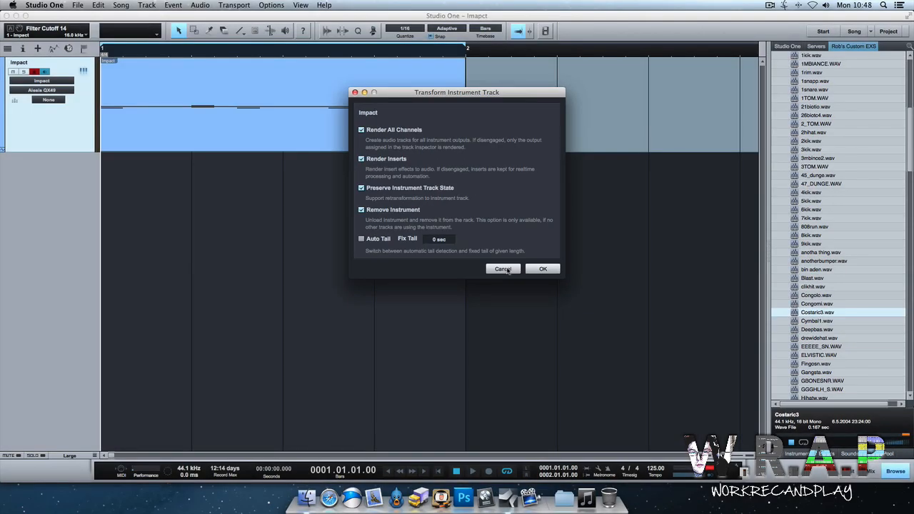
click(504, 269)
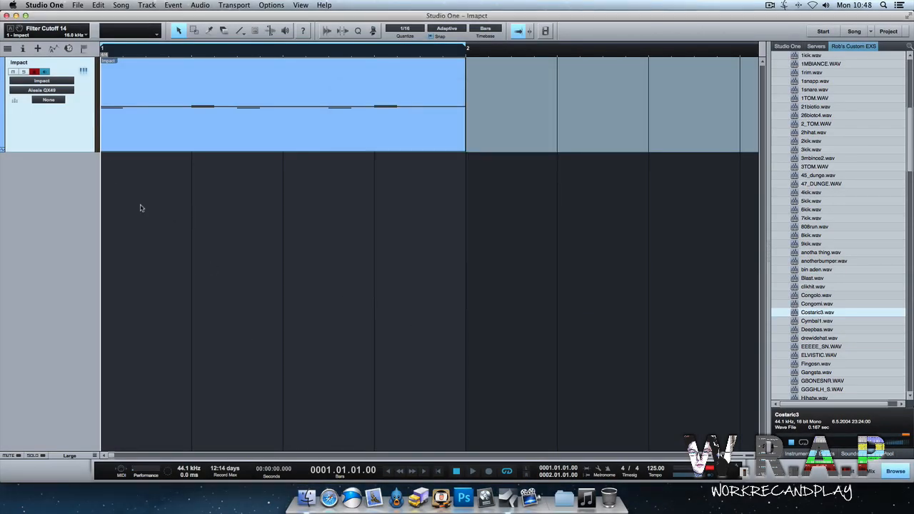
Step: Show the mixer console and load the Drum EQ effects chain on the Impact Mn 1 channel
key(F3)
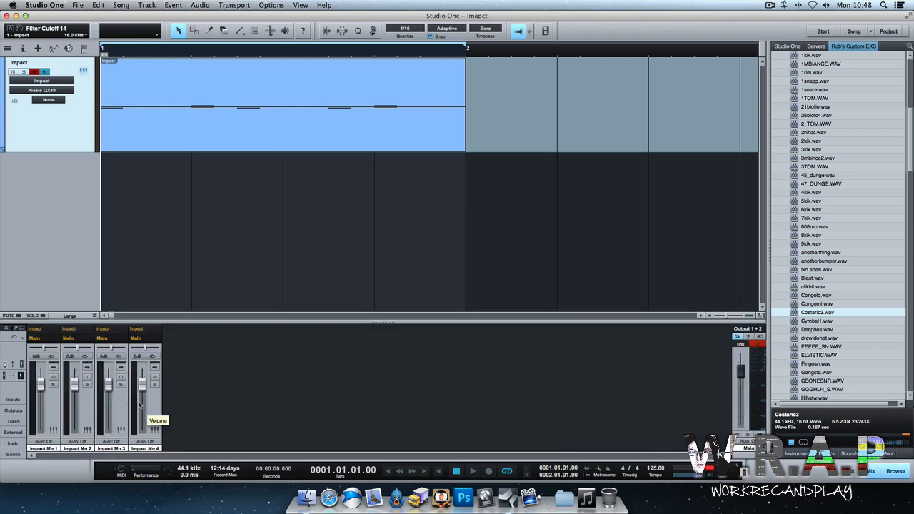
double_click(55, 406)
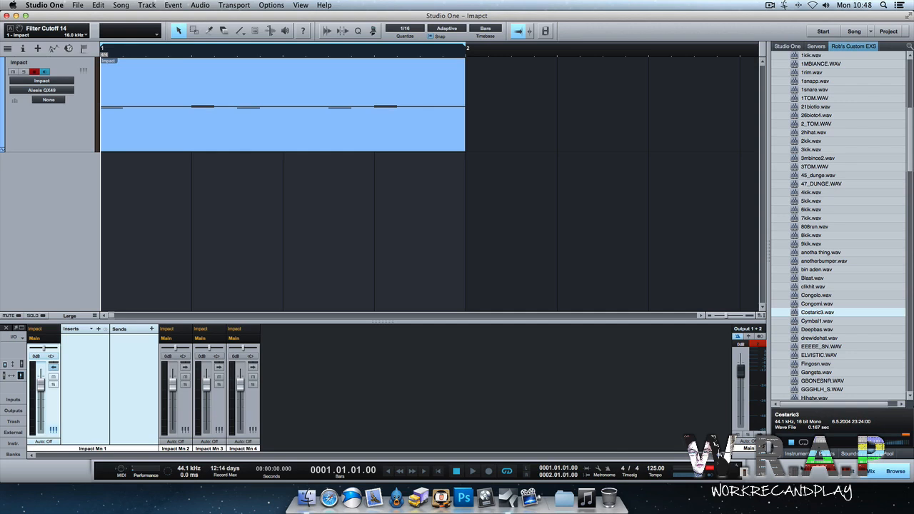
click(799, 454)
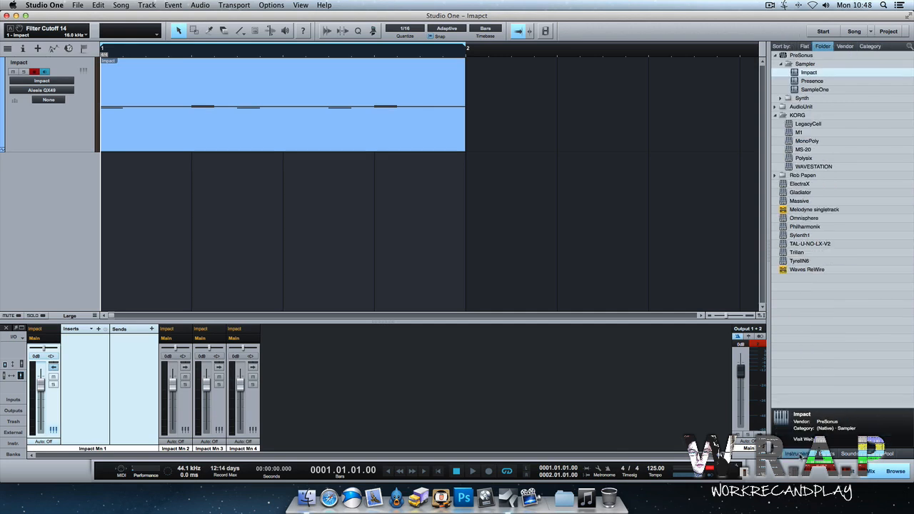
click(92, 329)
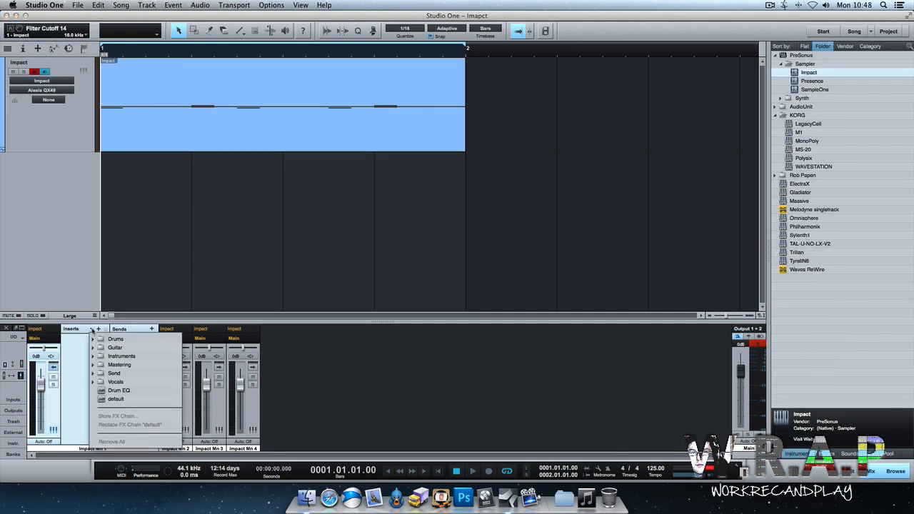
click(119, 390)
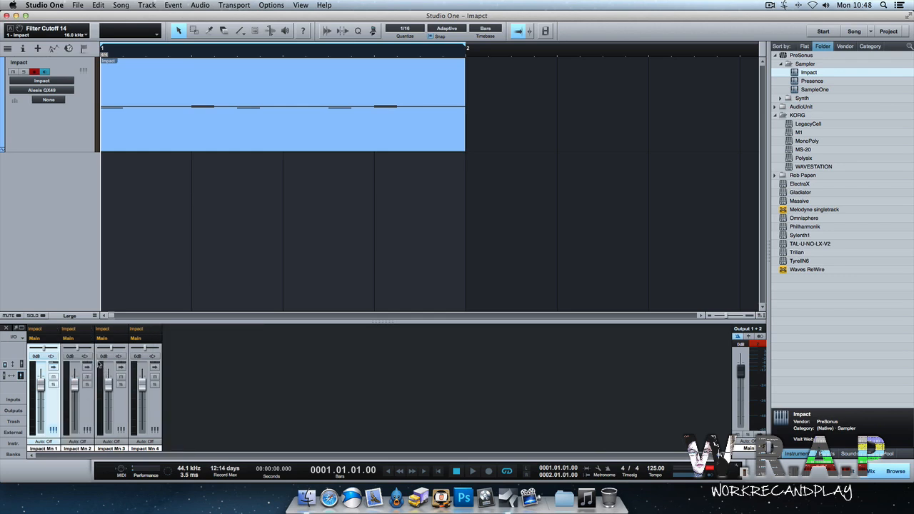
Step: Load the Drum EQ effects chain on the Impact Mn 4 channel's inserts
click(89, 422)
shift+click(122, 420)
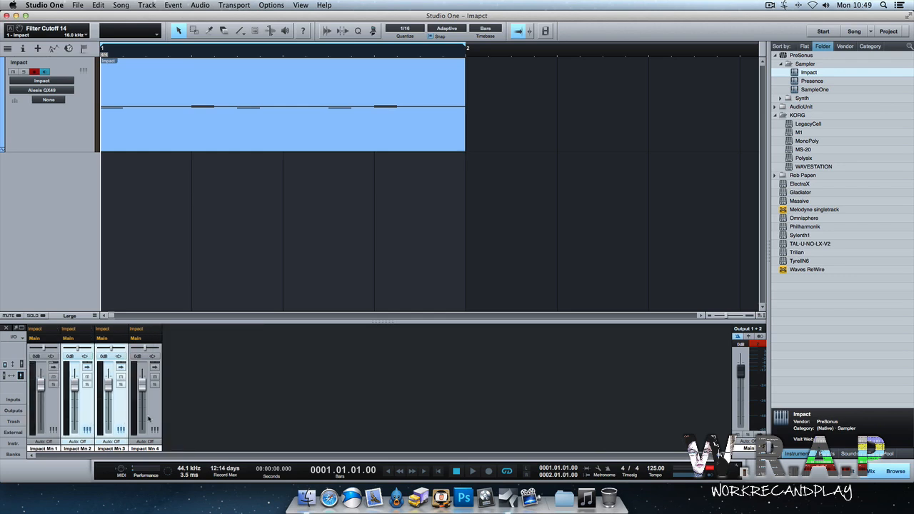
shift+click(150, 419)
double_click(153, 407)
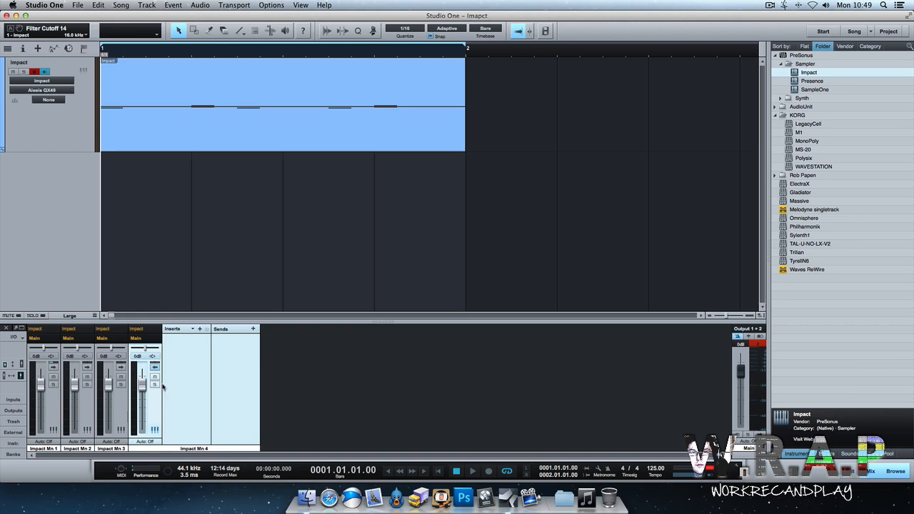
click(196, 330)
click(201, 393)
Step: Load the Drum EQ effects chain on the inserts of the Impact Mn 3 and Impact Mn 2 channels
click(123, 409)
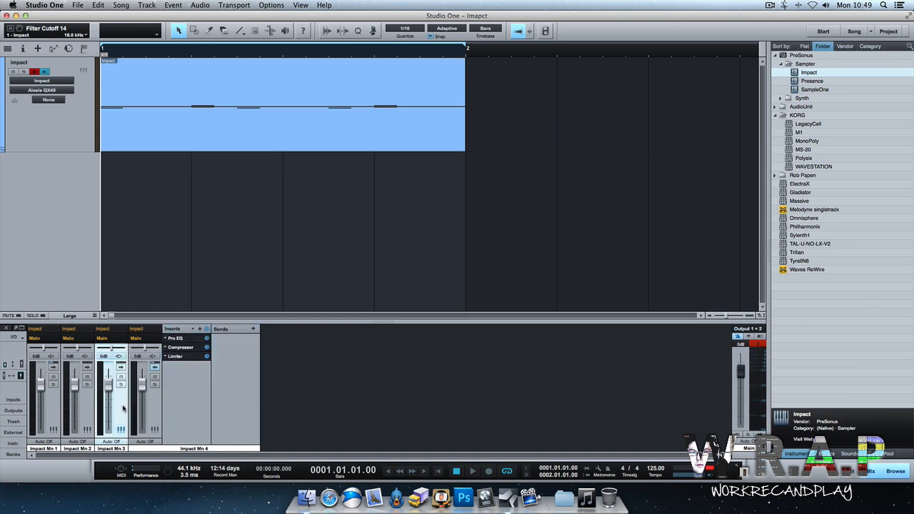
double_click(123, 409)
click(166, 329)
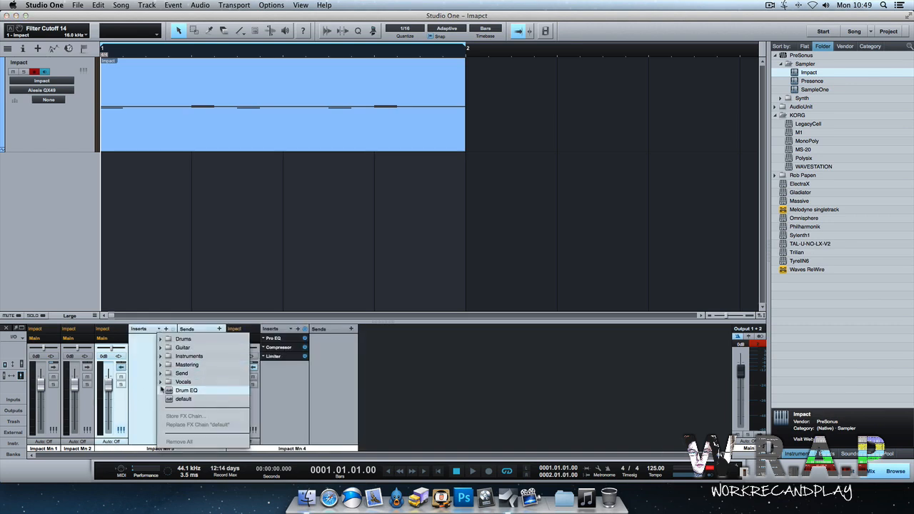
click(162, 391)
double_click(85, 417)
click(131, 330)
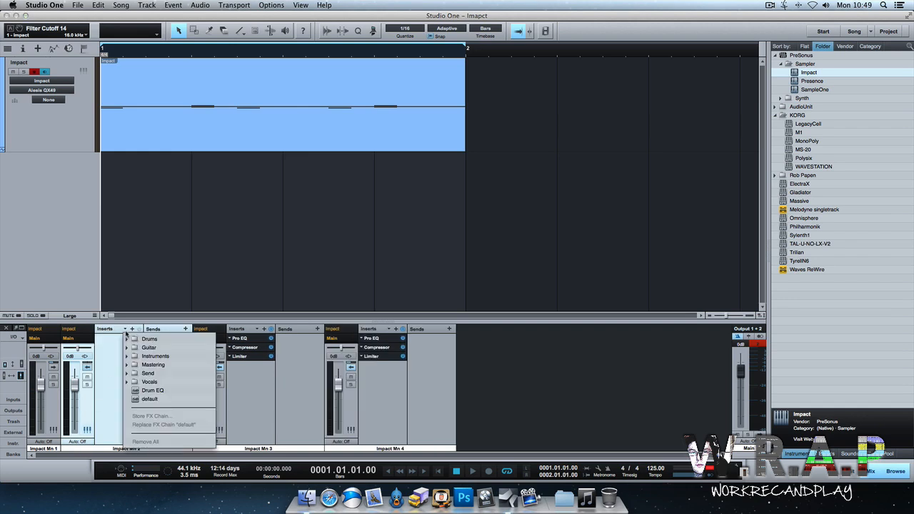
click(128, 391)
Step: Expand the Impact Mn 1 channel and examine the settings of its Pro EQ and Compressor inserts
click(53, 423)
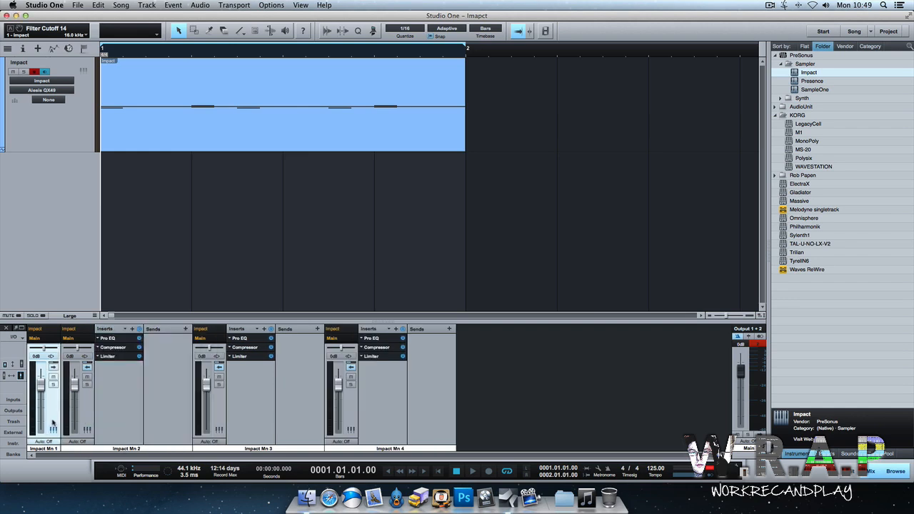
double_click(52, 423)
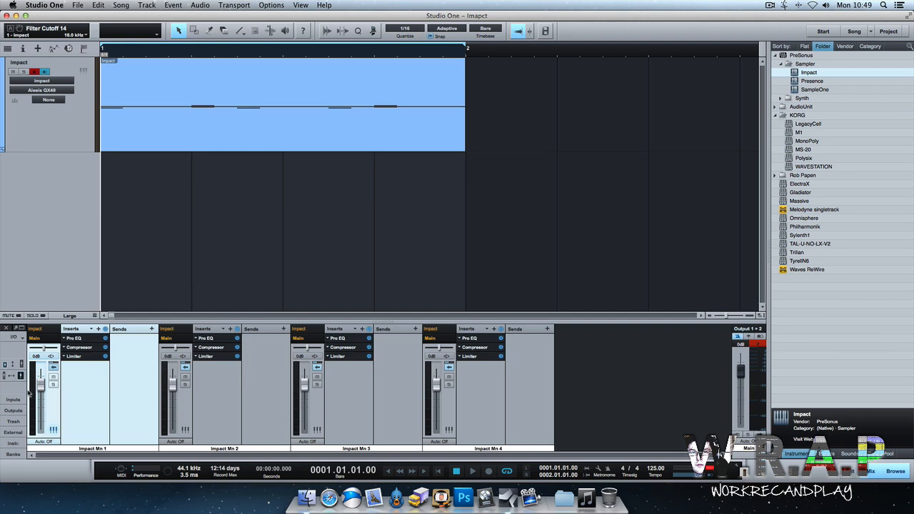
click(90, 338)
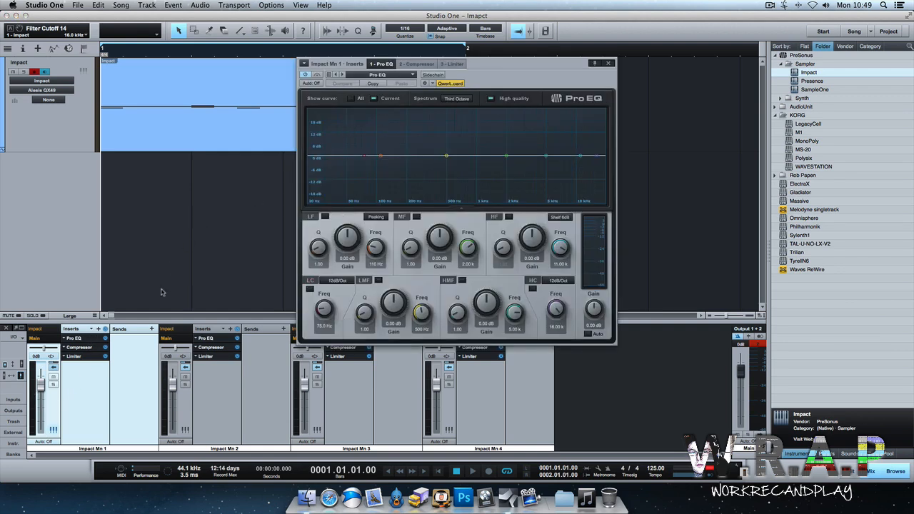
click(81, 348)
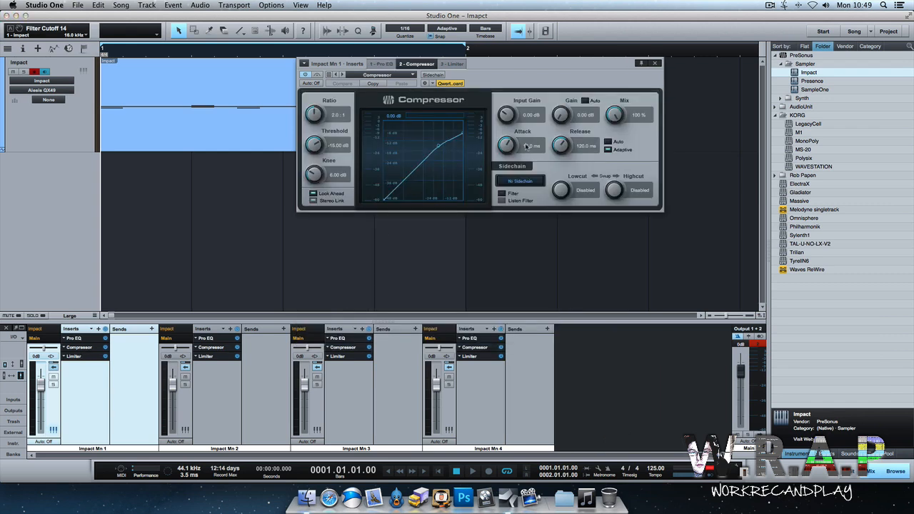
Step: Examine the settings of the Limiter insert on the Impact Mn 1 channel
click(652, 66)
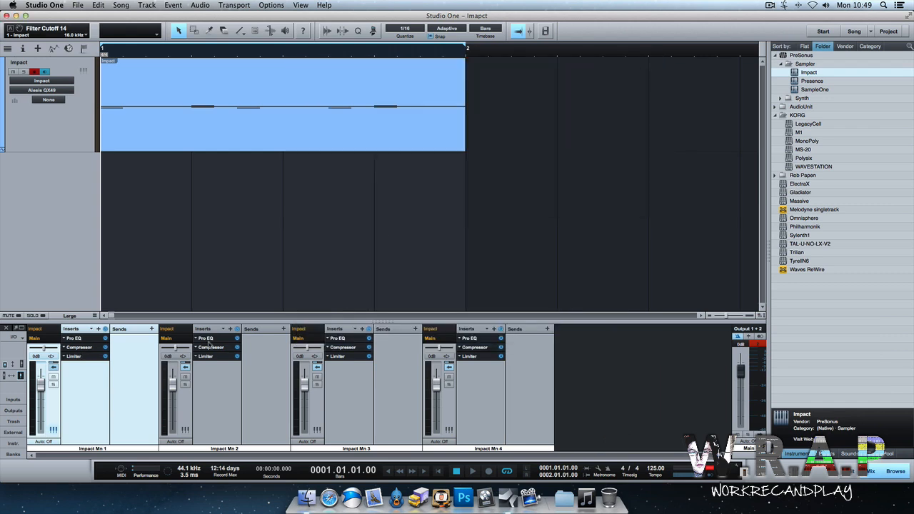
click(79, 356)
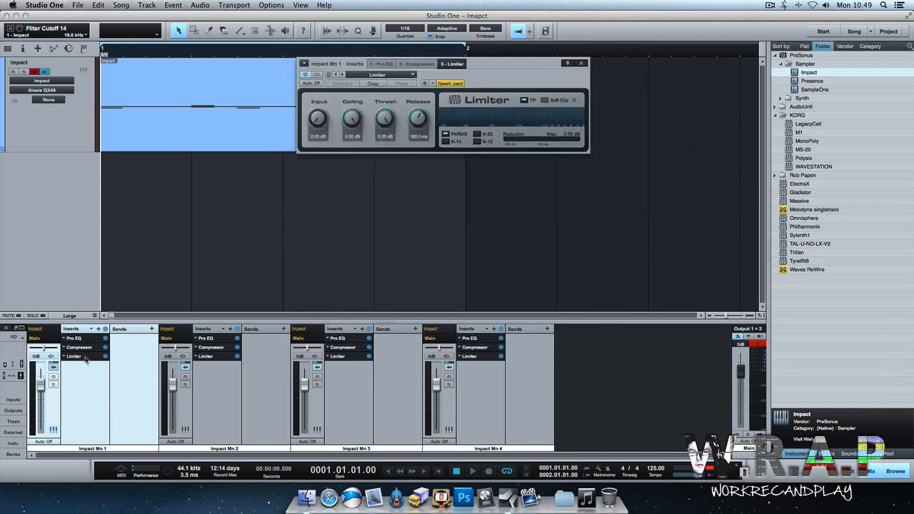
click(581, 63)
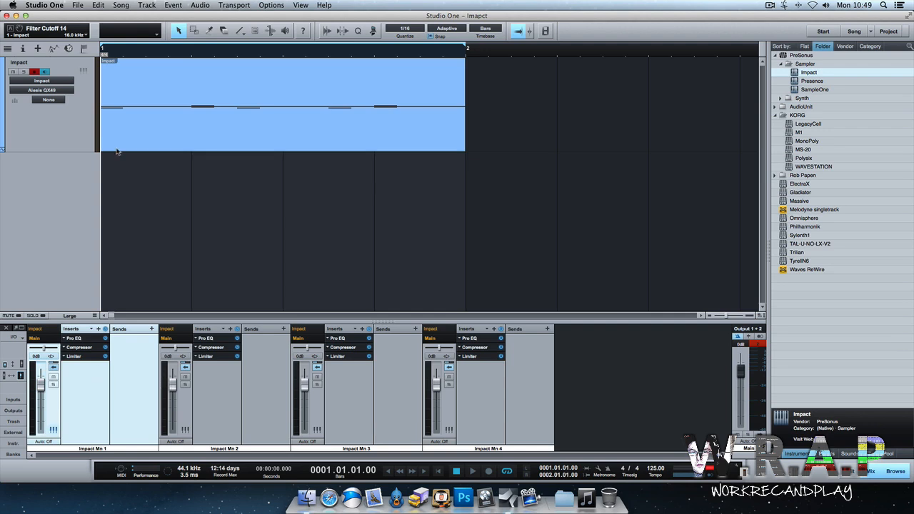
Step: Solo Impact Mn 1 during playback and shape its Pro EQ with a 63.2 Hz low cut and a 3.12 dB low-frequency boost at 99.7 Hz
click(53, 385)
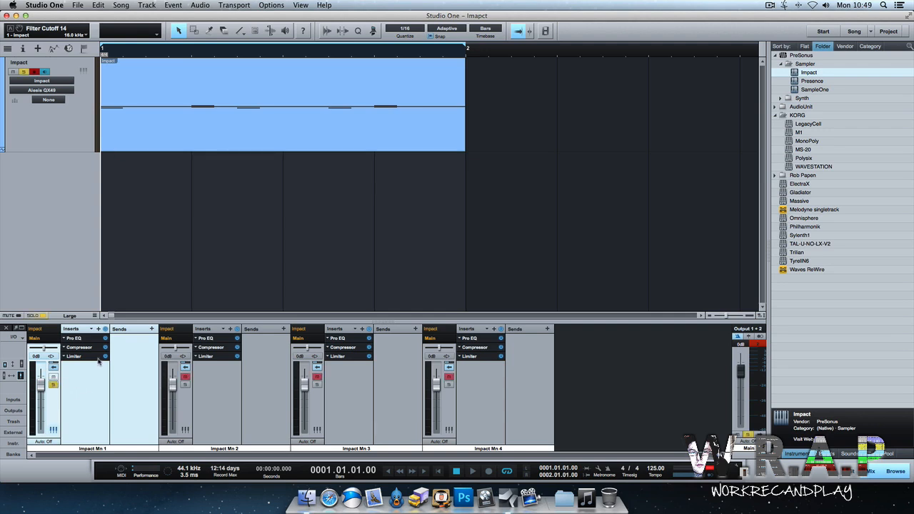
key(space)
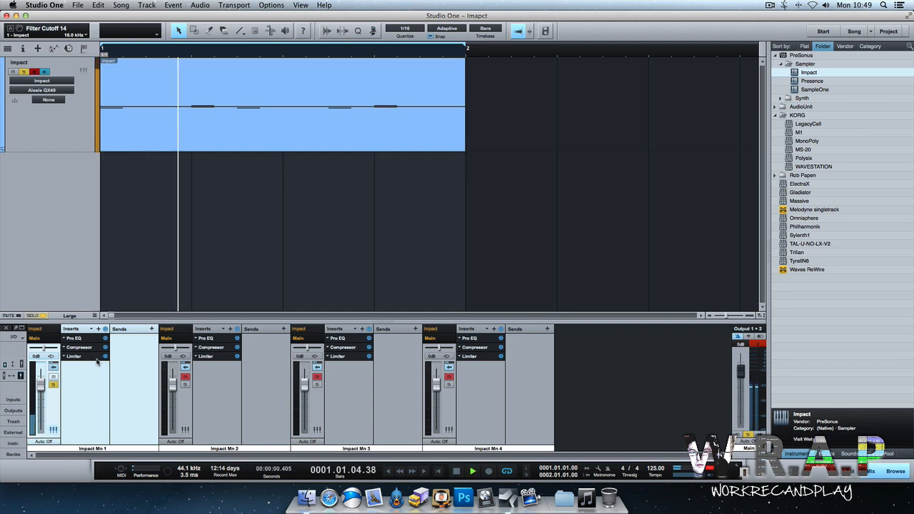
click(74, 338)
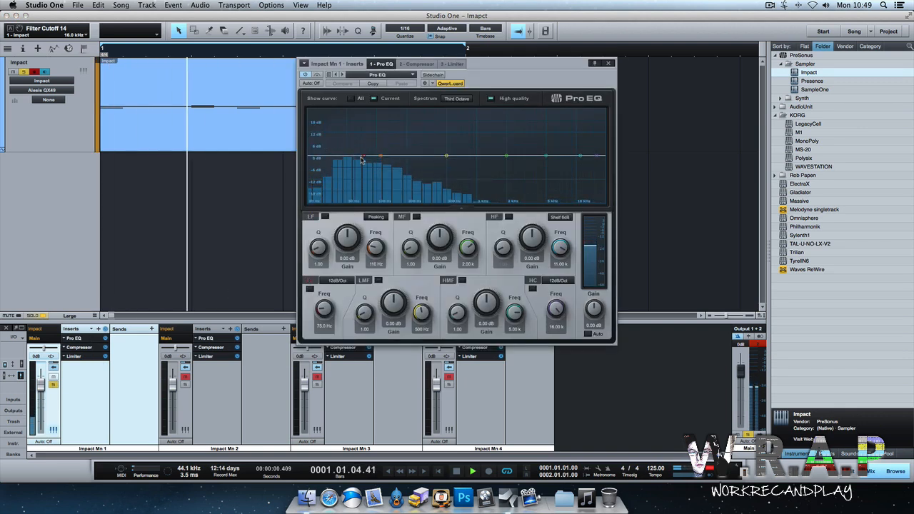
mouse_move(365, 156)
mouse_down()
mouse_move(351, 163)
mouse_move(376, 150)
mouse_up()
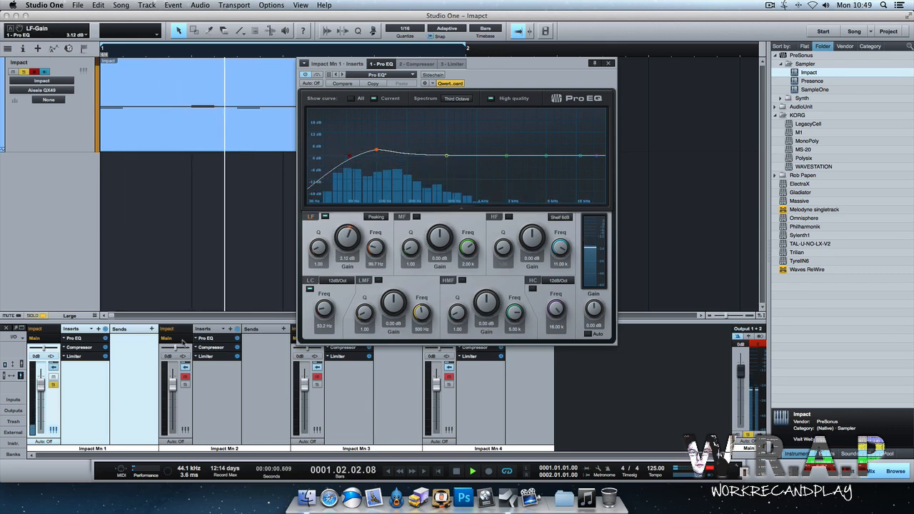
Step: Lower the threshold of the Impact Mn 1 Compressor and set its input gain to 3.06 dB while listening to the loop
click(79, 347)
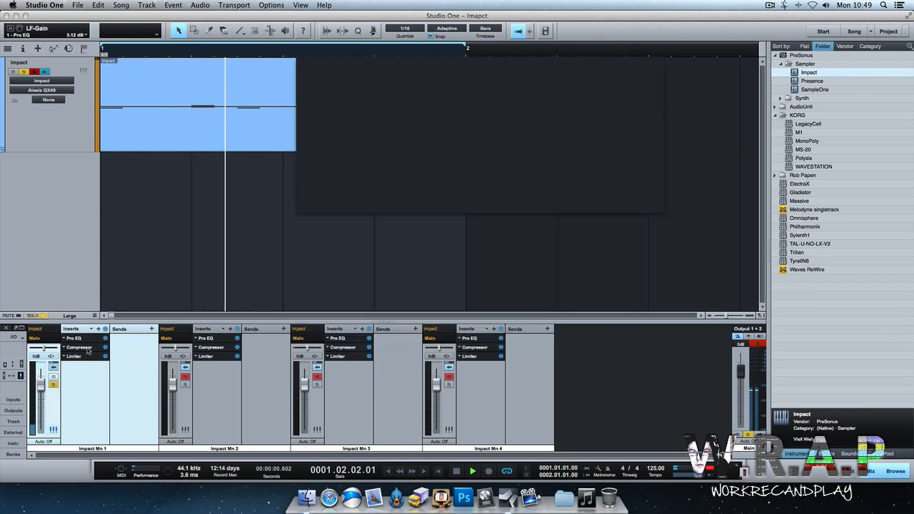
drag(319, 146, 317, 148)
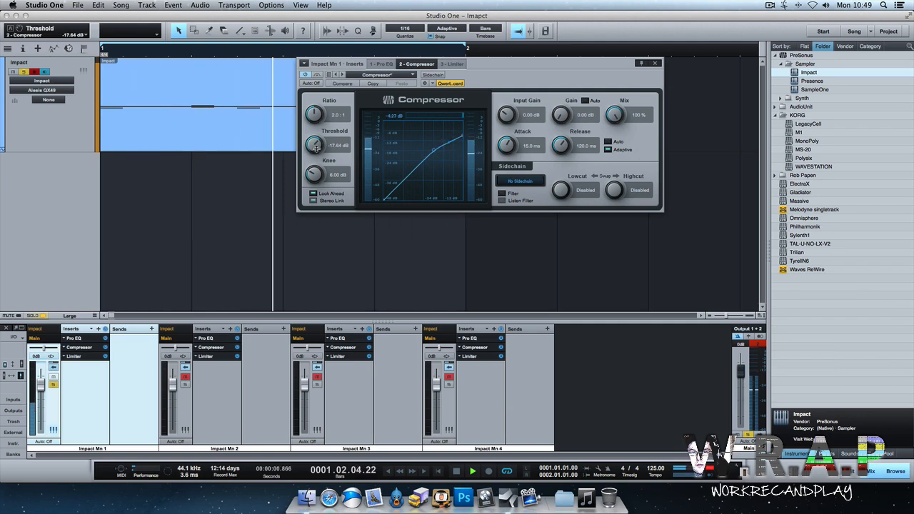
drag(507, 113, 507, 105)
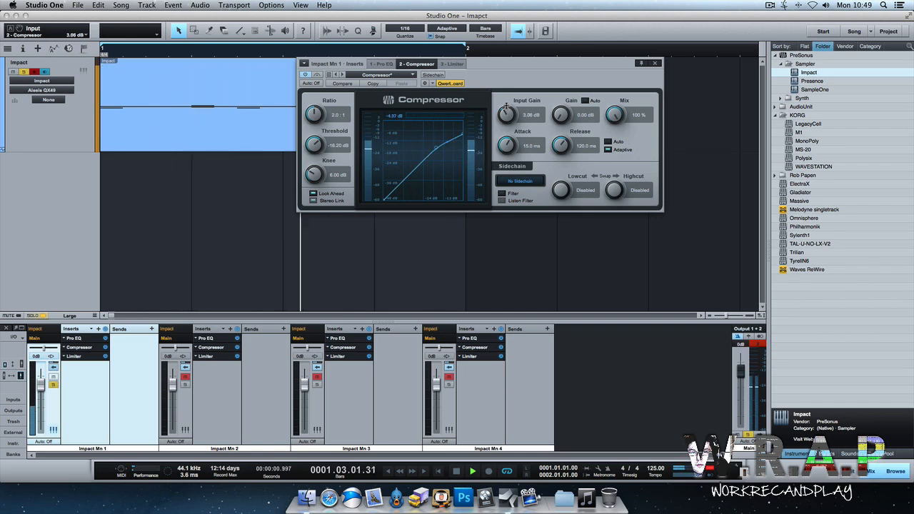
click(655, 63)
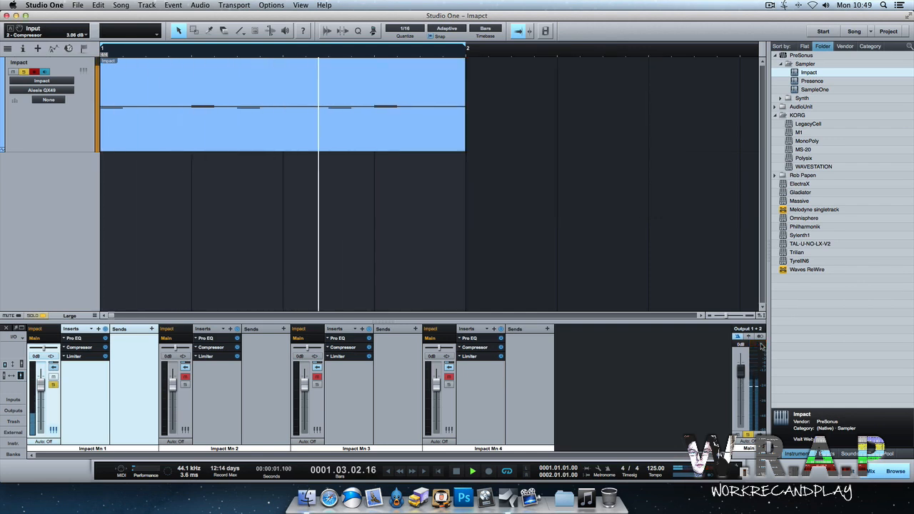
key(space)
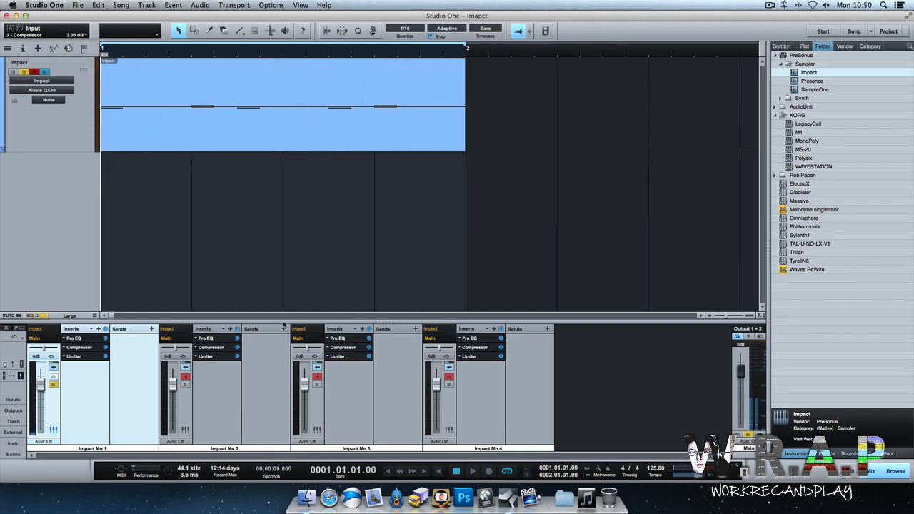
Step: Load the -3 db limiting preset into the Impact Mn 1 Limiter and bypass the inserts on the other three channels during playback
click(93, 356)
click(399, 75)
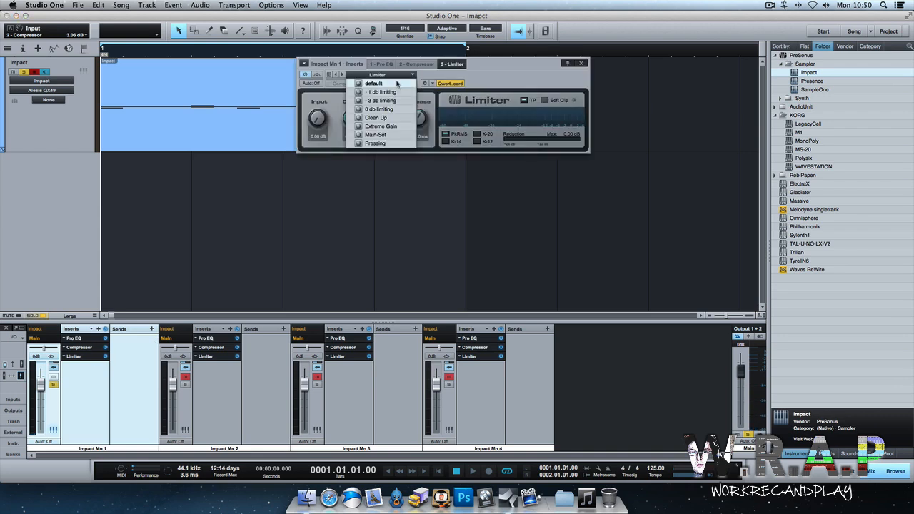
click(375, 100)
click(584, 63)
key(space)
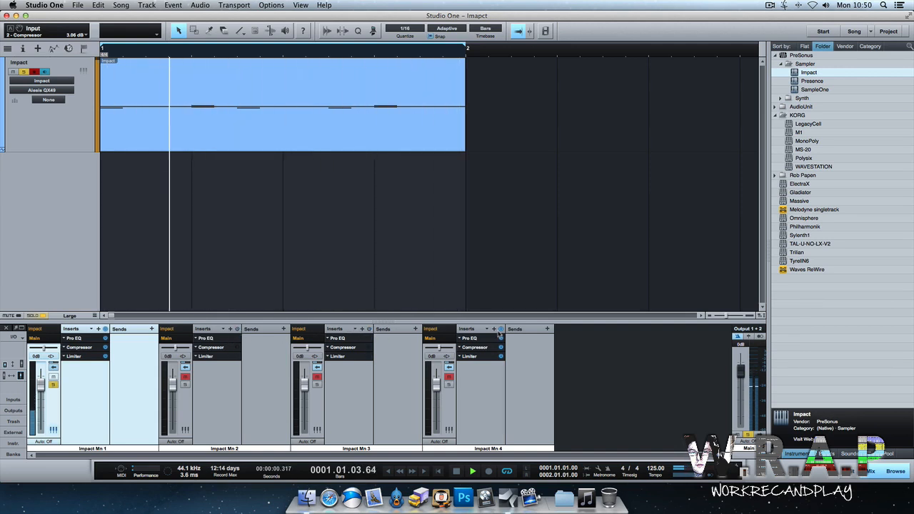
key(space)
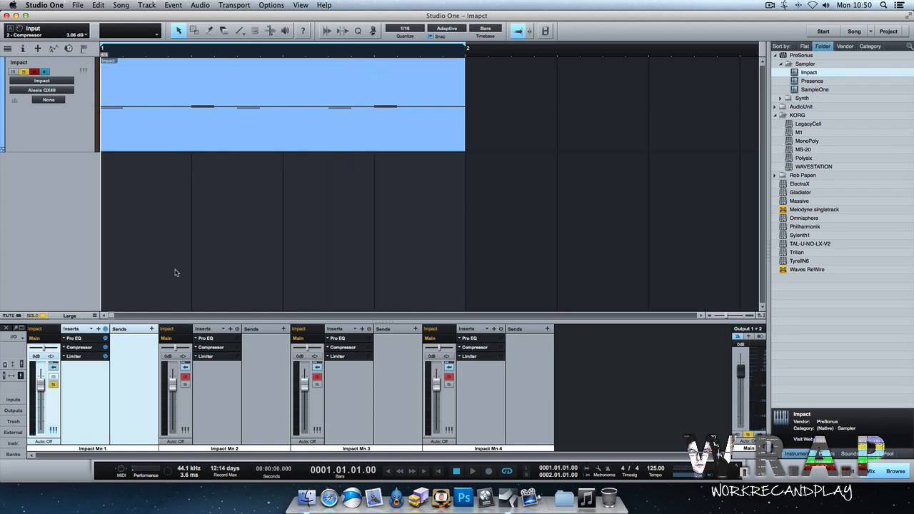
Step: Open the Transform to Audio Track options for the Impact track and enable Render Inserts
click(74, 139)
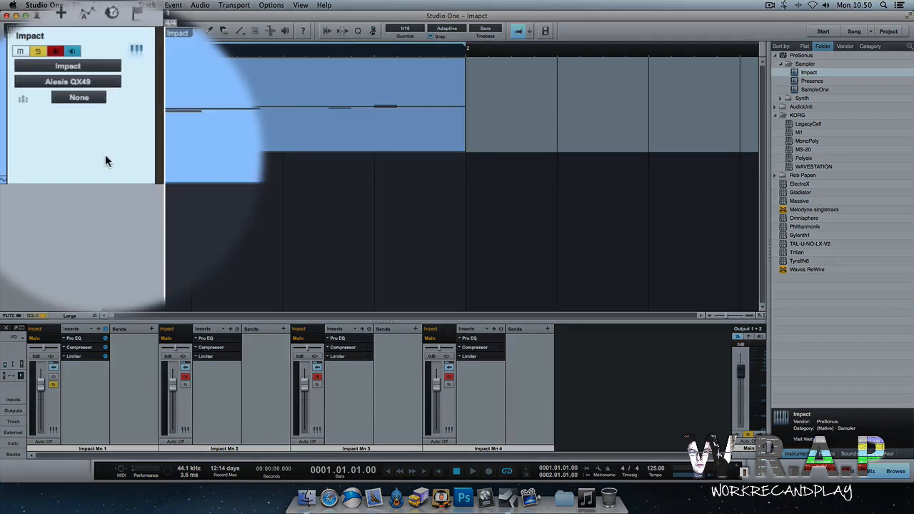
right_click(72, 135)
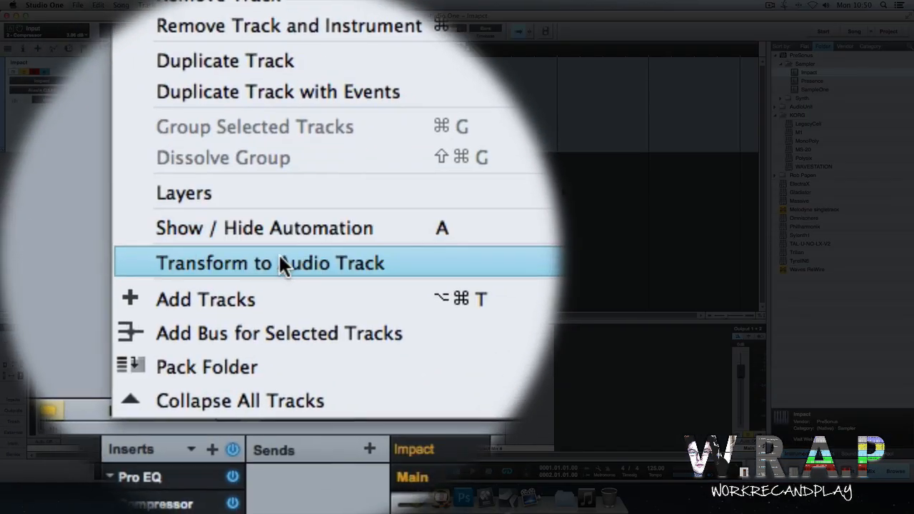
click(280, 260)
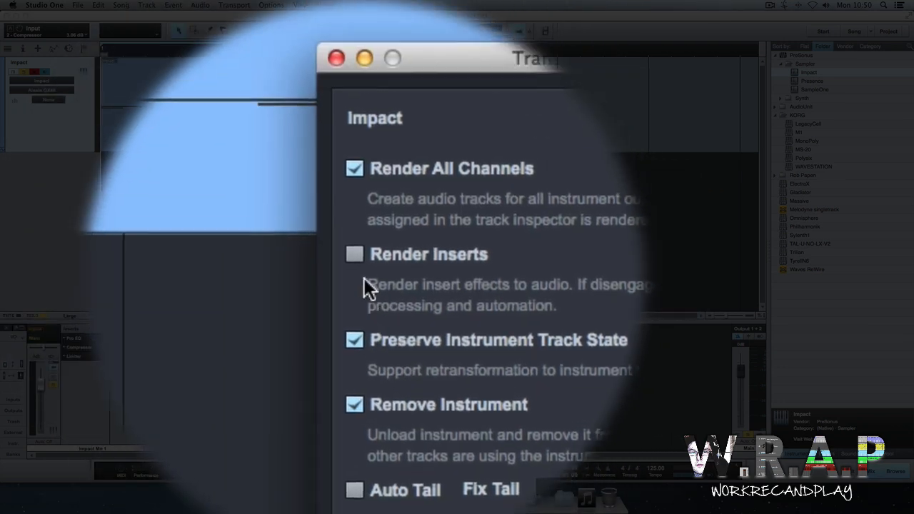
click(362, 278)
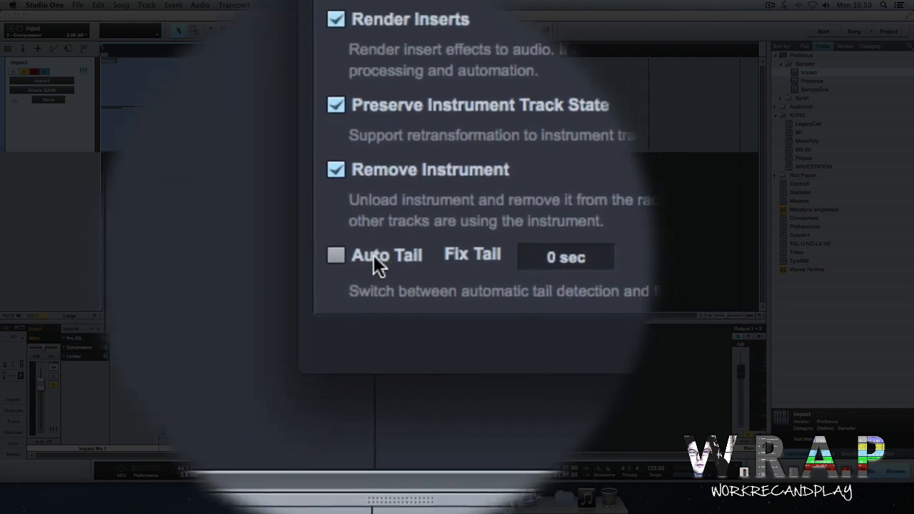
Step: Keep Auto Tail off, set the fixed tail to 3 sec and transform the Impact track to audio
click(365, 258)
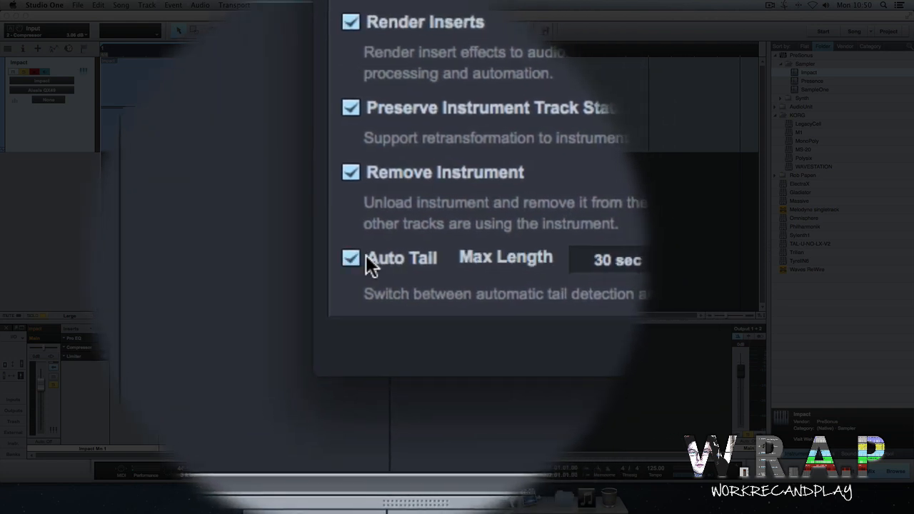
click(361, 258)
click(609, 258)
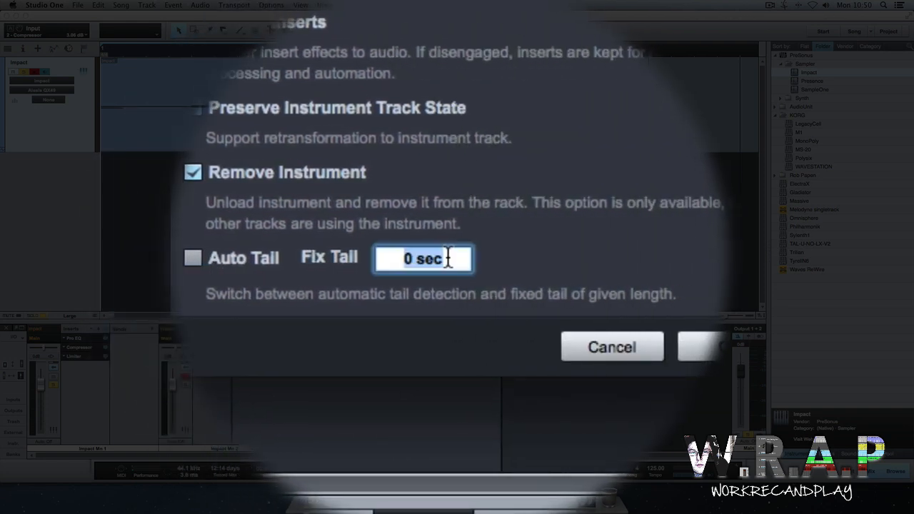
text(3)
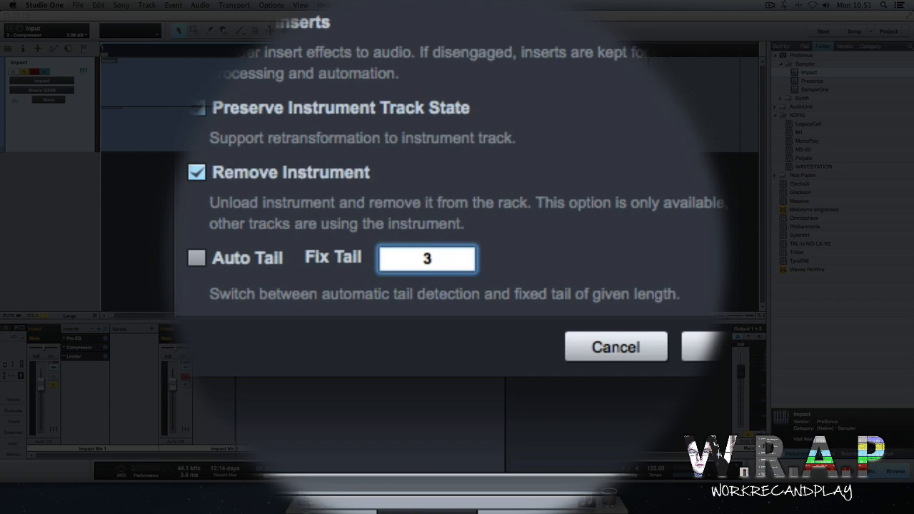
key(Return)
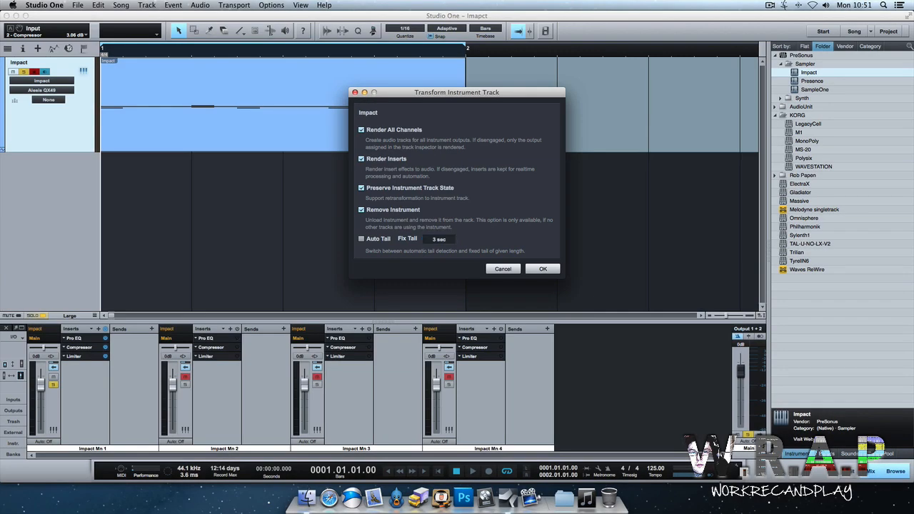
click(362, 238)
click(361, 239)
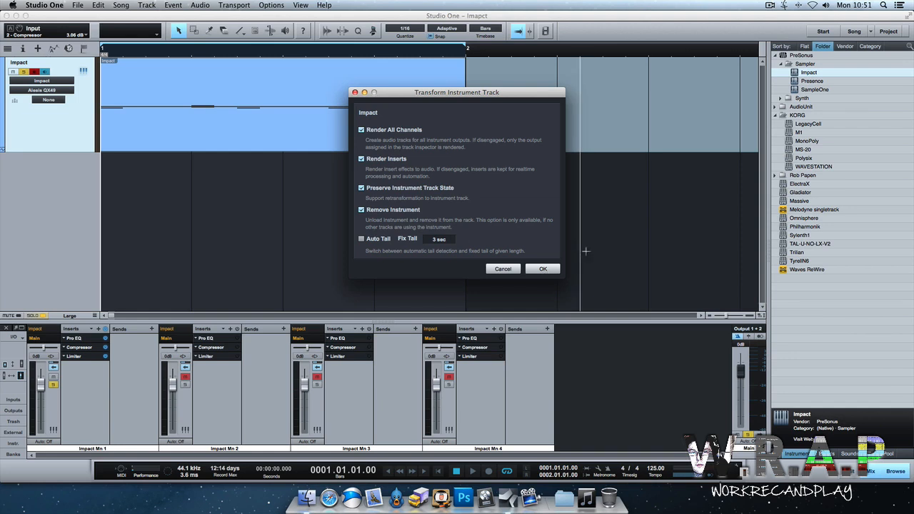
click(544, 270)
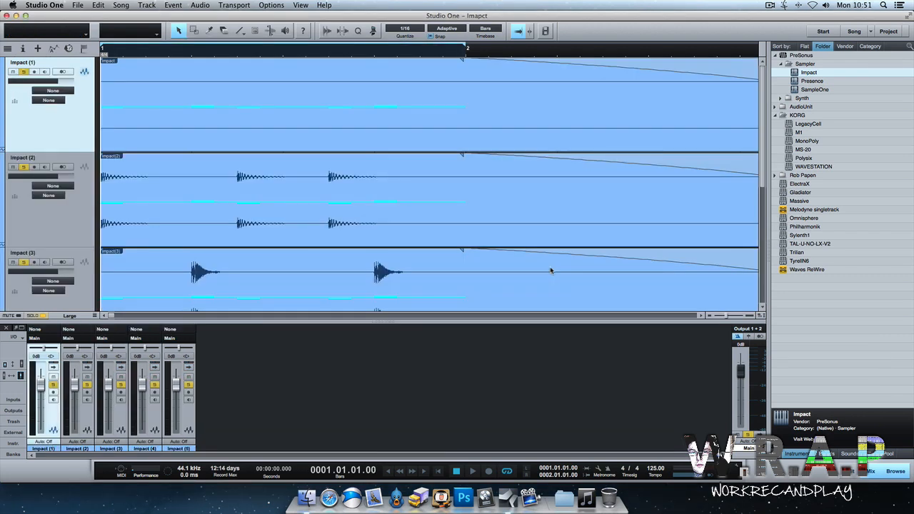
Step: Reduce the track heights and examine the waveforms and fade-outs of the rendered Impact audio tracks
key(super+a)
key(shift+s)
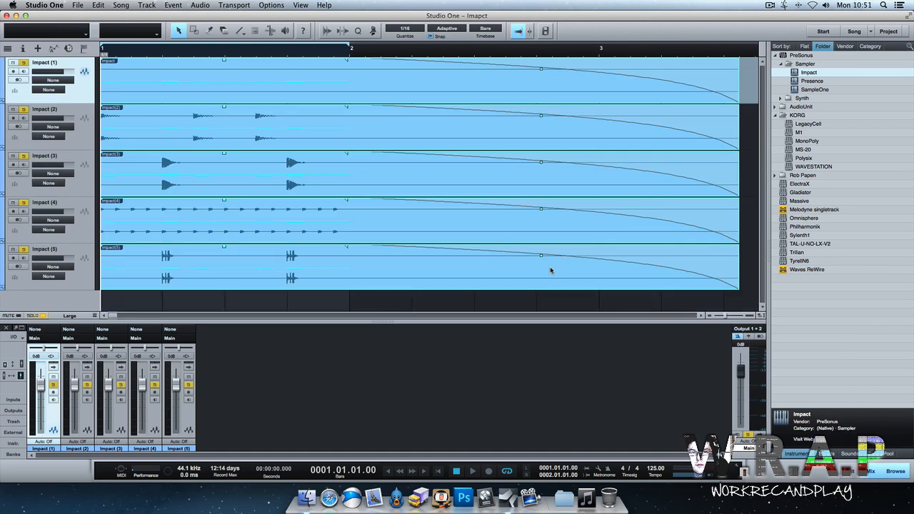
scroll(551, 270, down, 4)
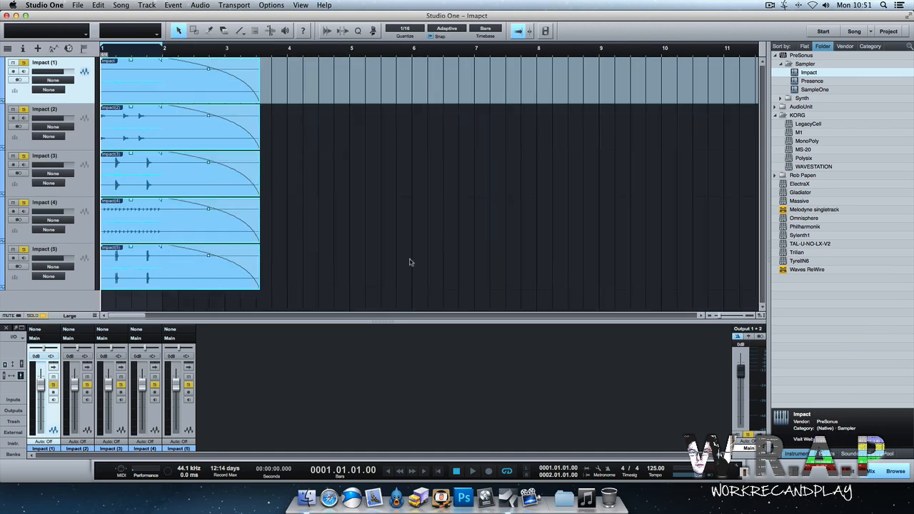
drag(103, 51, 201, 134)
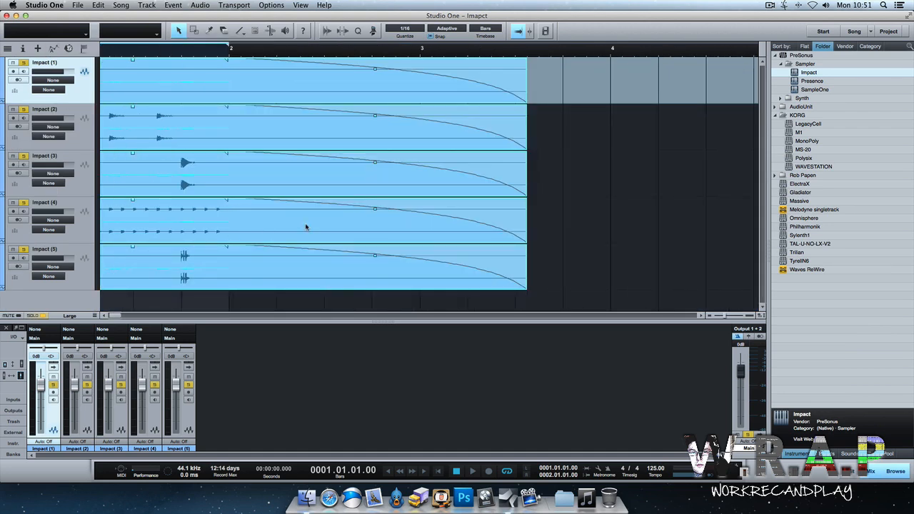
scroll(305, 219, left, 3)
scroll(304, 219, up, 2)
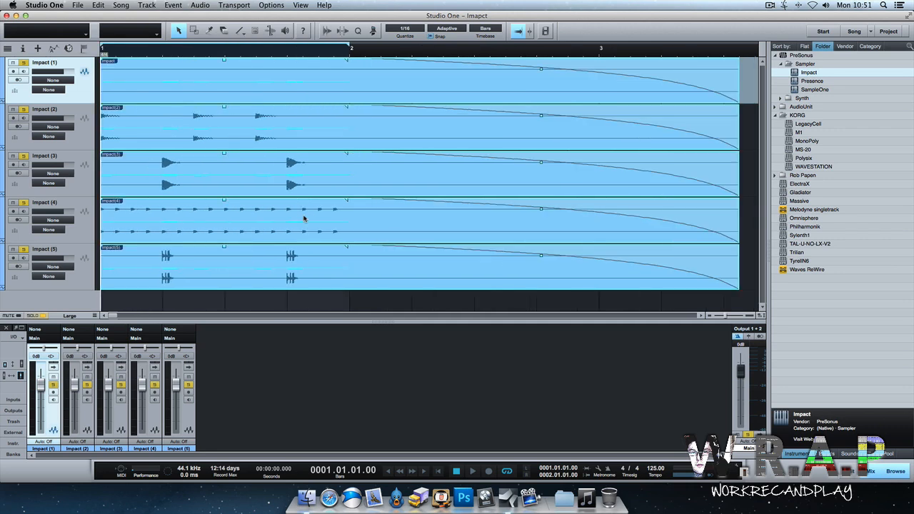
scroll(304, 219, down, 5)
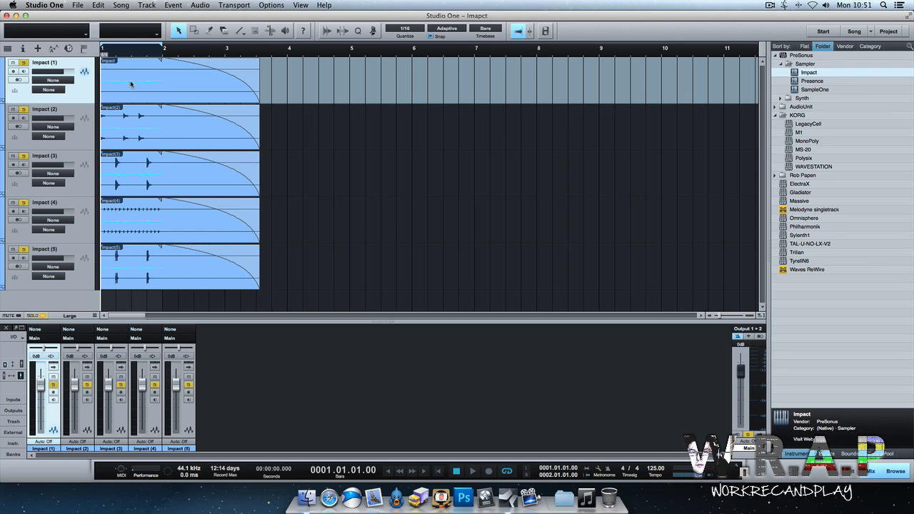
drag(279, 78, 100, 284)
Step: Transform the Impact (4) audio track back to an instrument track
click(138, 219)
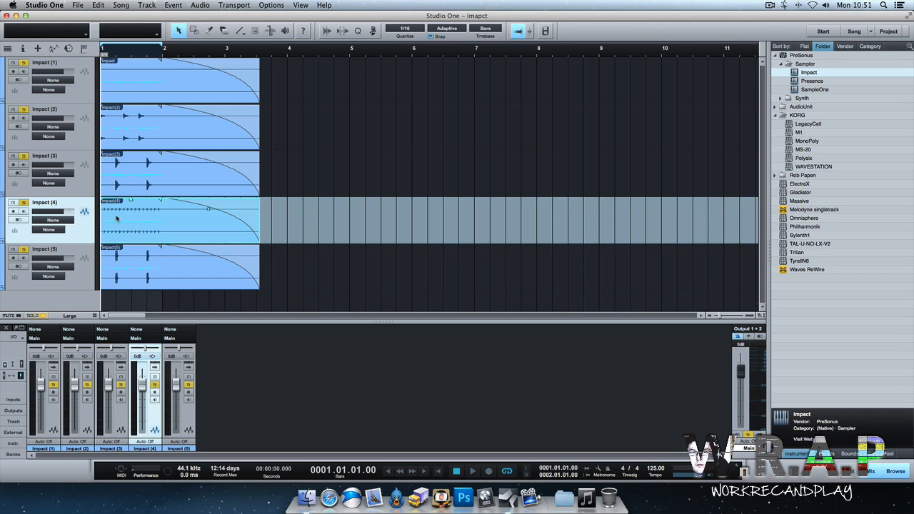
right_click(77, 231)
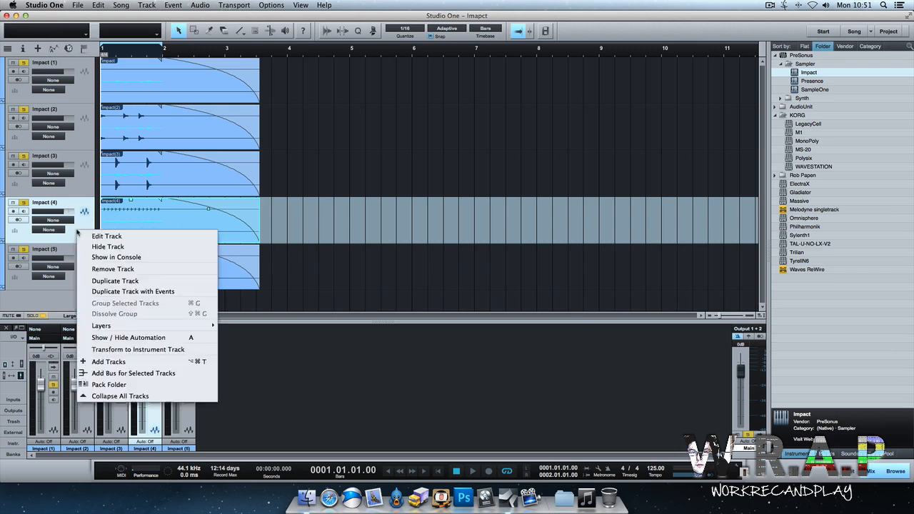
click(117, 350)
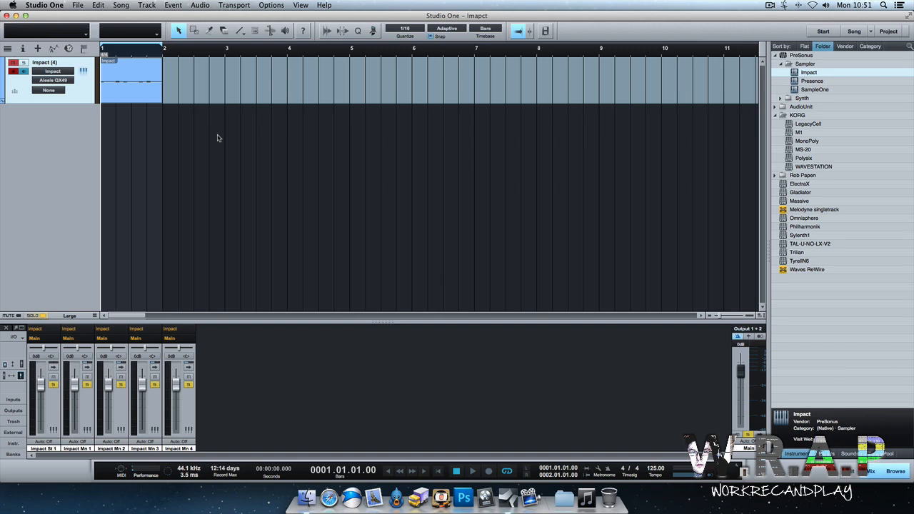
Step: Open the restored drum part for editing and delete several hi-hat notes across the bar
double_click(125, 90)
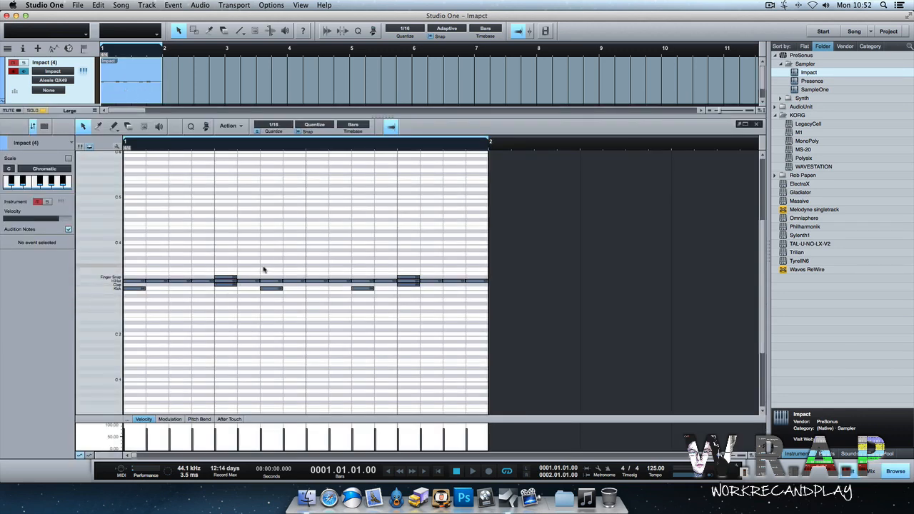
click(183, 283)
drag(183, 284, 490, 301)
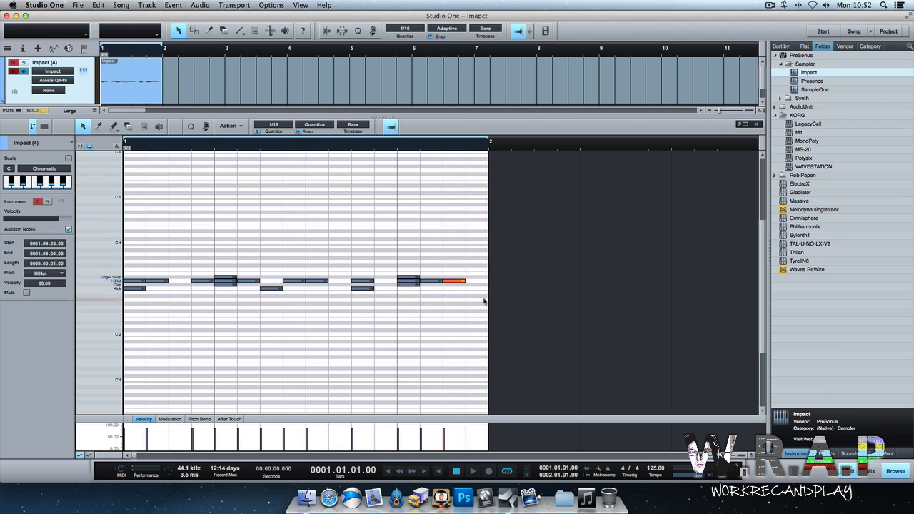
Step: Close the note editor and transform the edited Impact (4) track to audio, rendering all channels and inserts with a 3 sec fixed tail
key(F2)
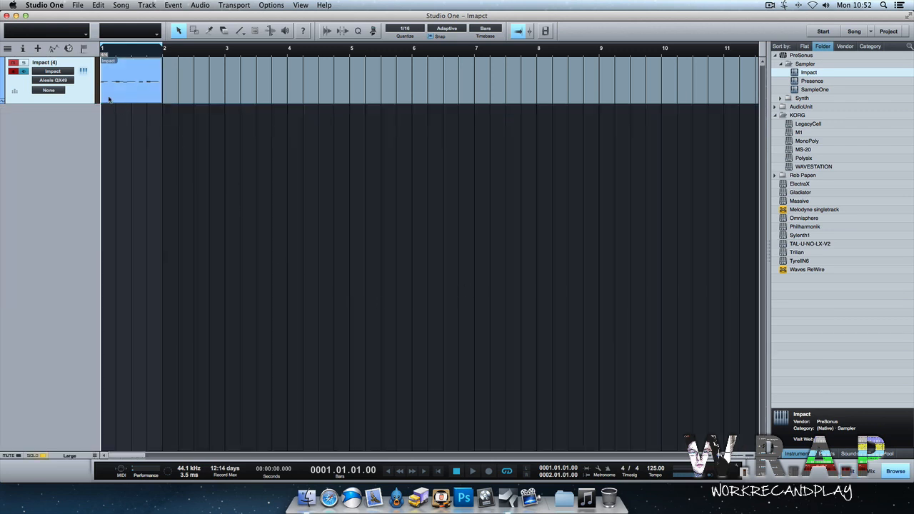
right_click(83, 98)
click(138, 228)
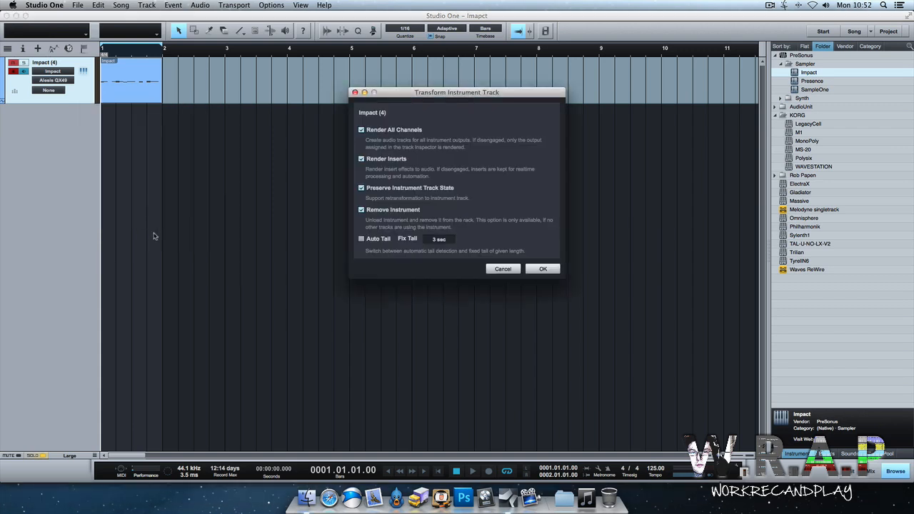
click(542, 268)
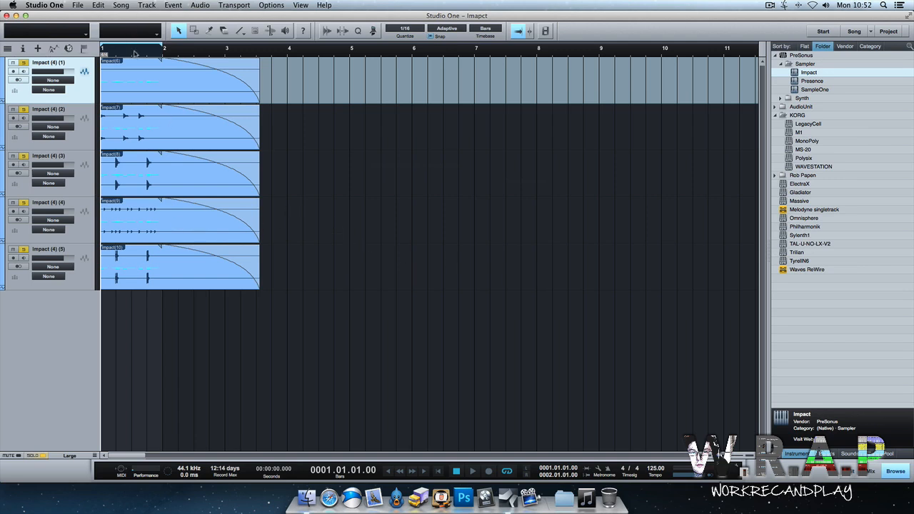
Step: Select all rendered Impact audio events, fit them to the view and play them back from the start
drag(135, 51, 227, 271)
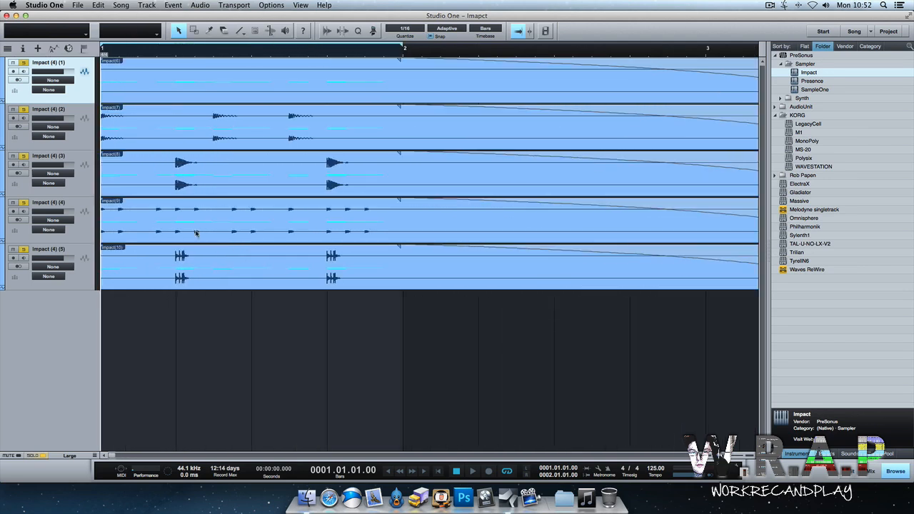
drag(238, 53, 239, 29)
key(a)
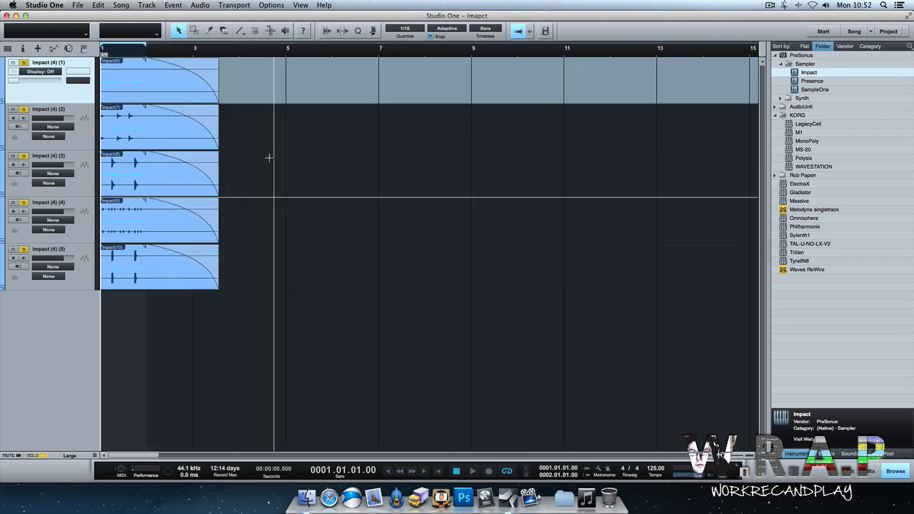
key(super+a)
key(shift+s)
key(space)
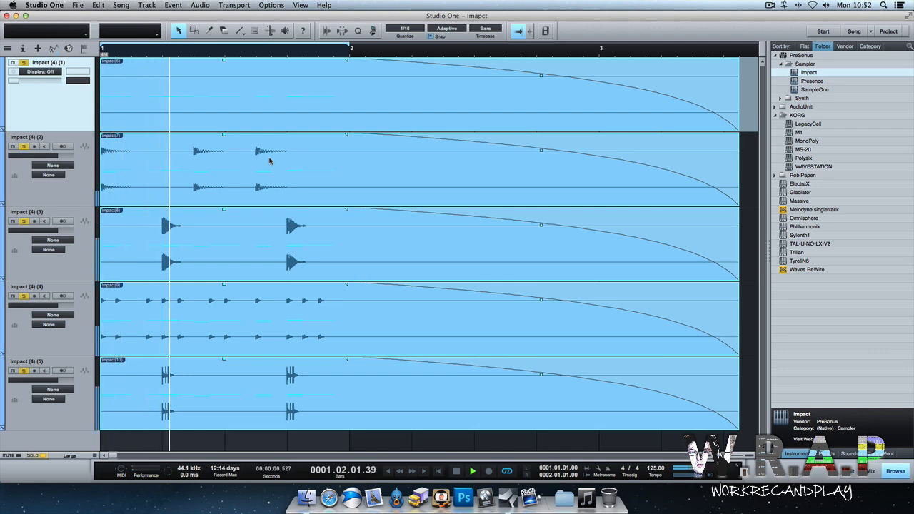